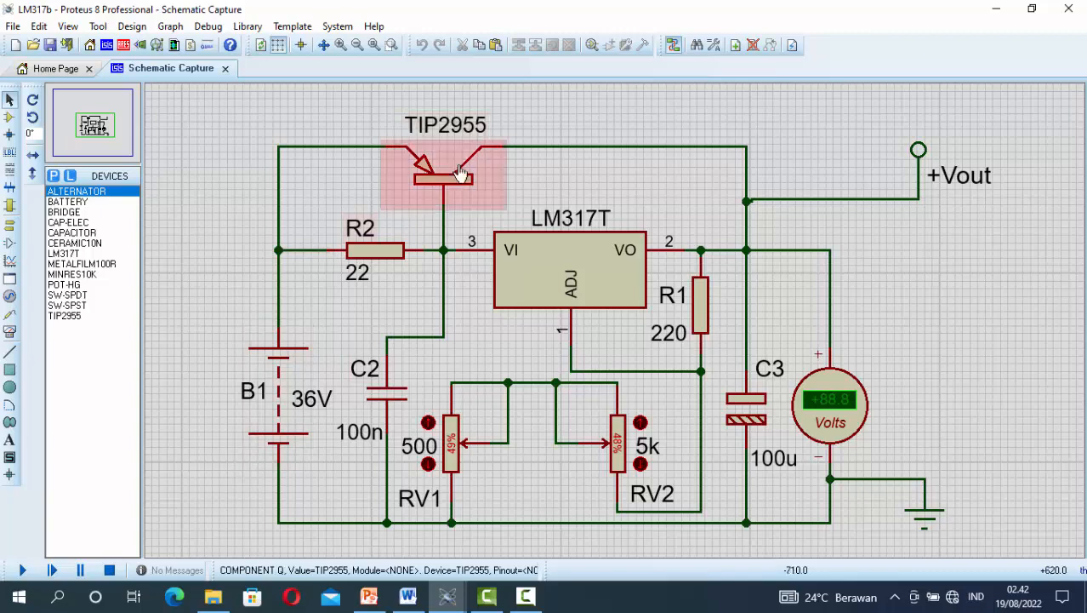
Hide the part value label of the TIP2955 transistor at the top of the schematic.
right_click(432, 184)
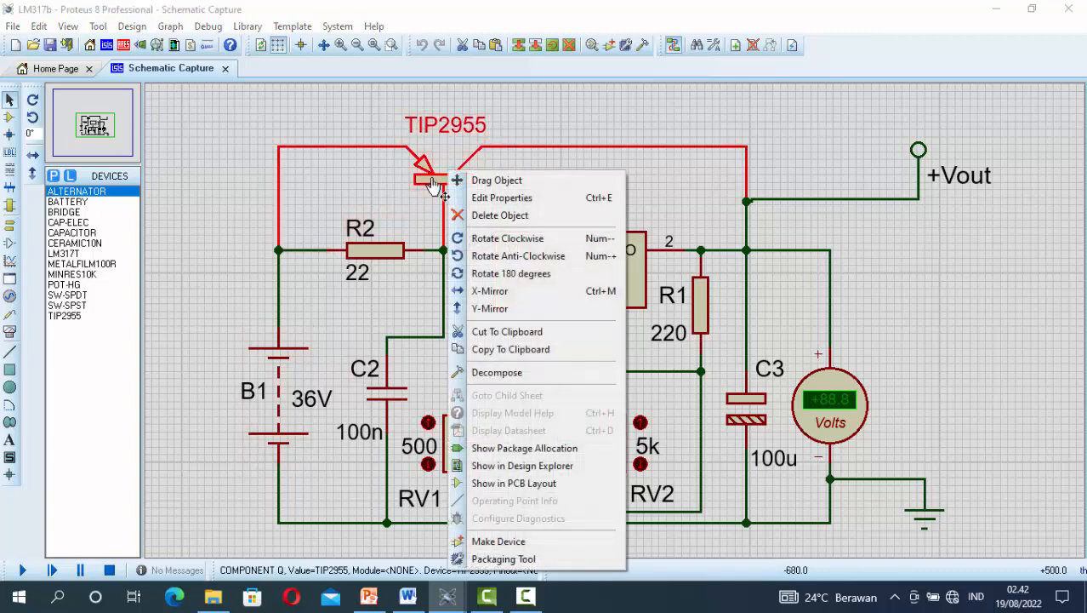
left_click(497, 198)
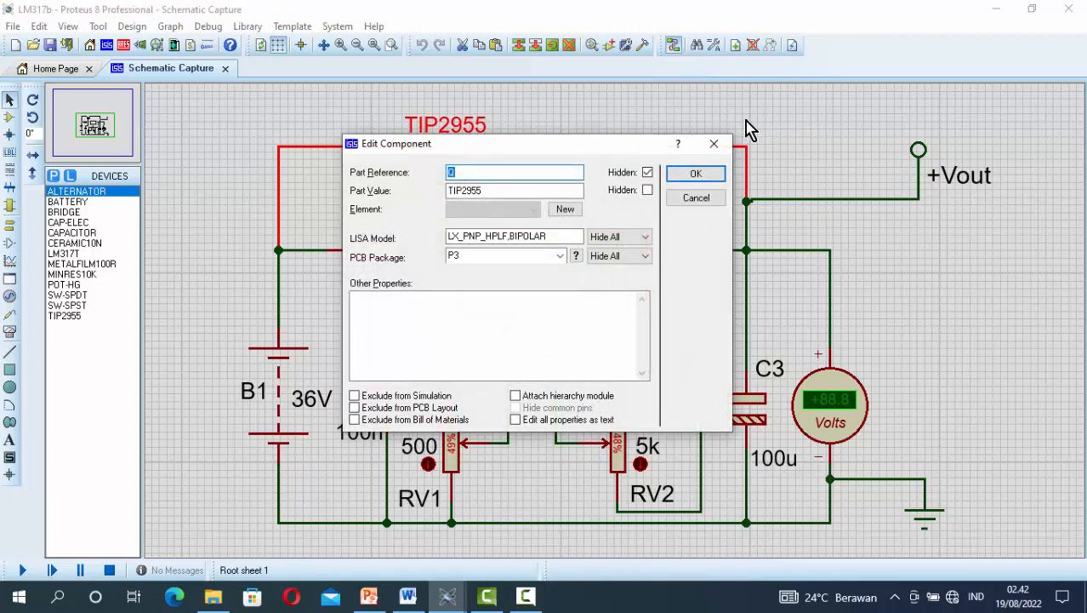
left_click(647, 190)
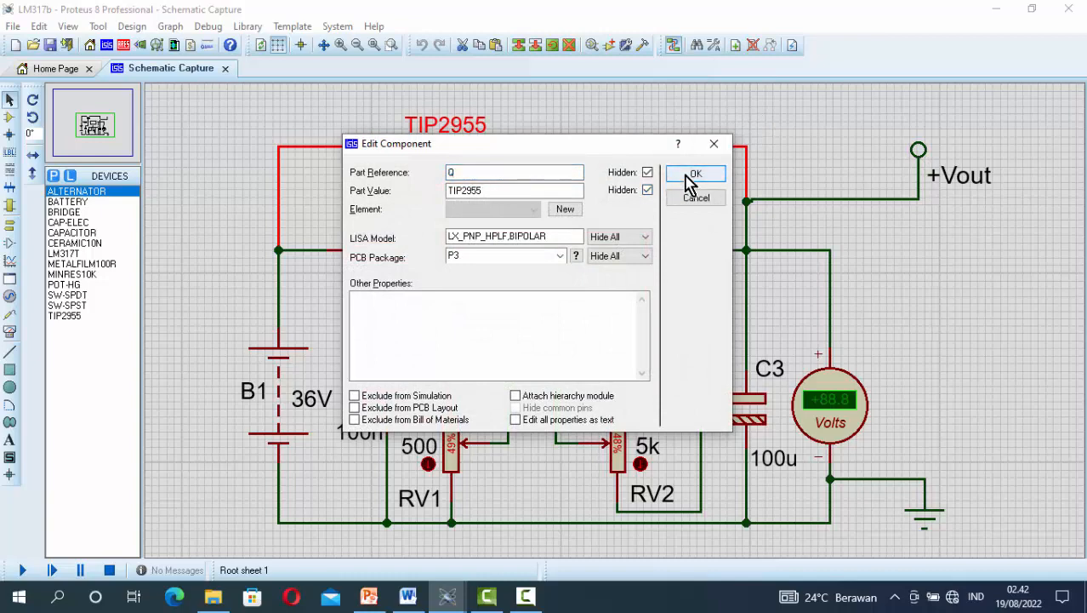
left_click(691, 175)
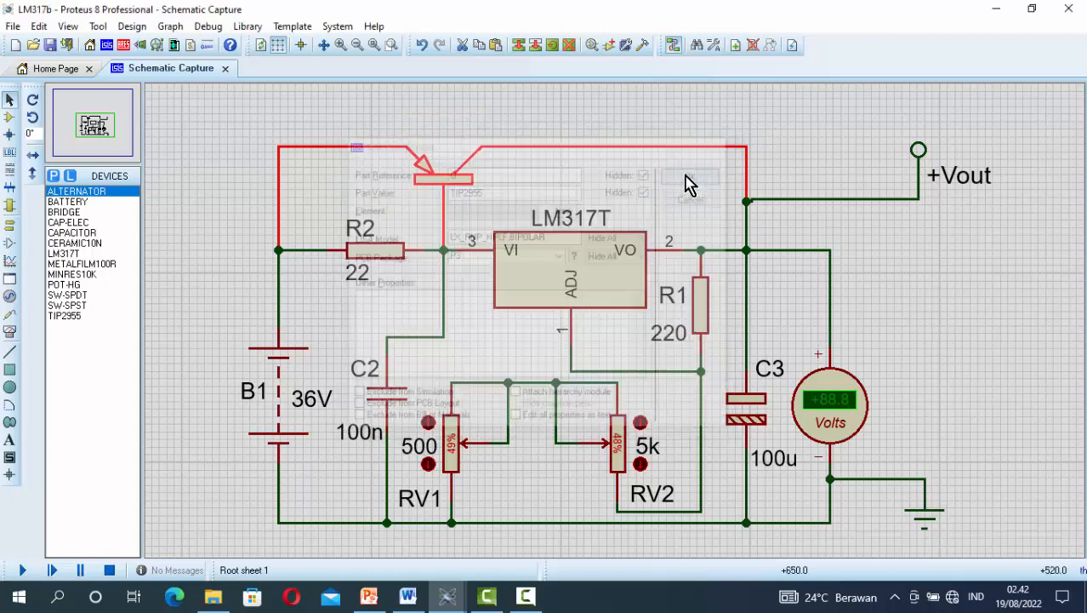
Hide the part reference and resistance labels of resistor R2.
right_click(374, 252)
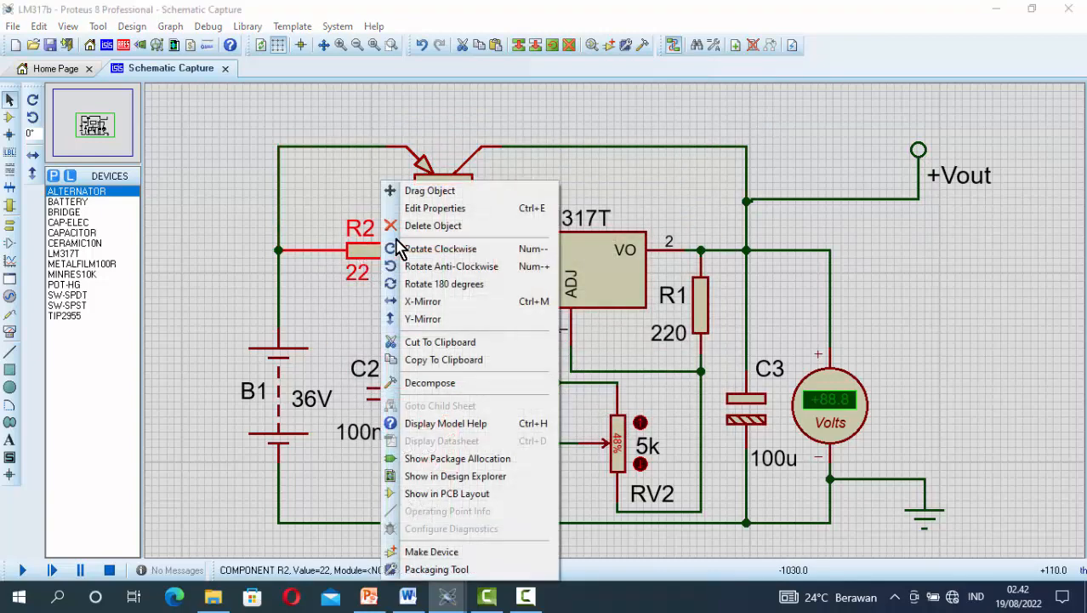
left_click(436, 209)
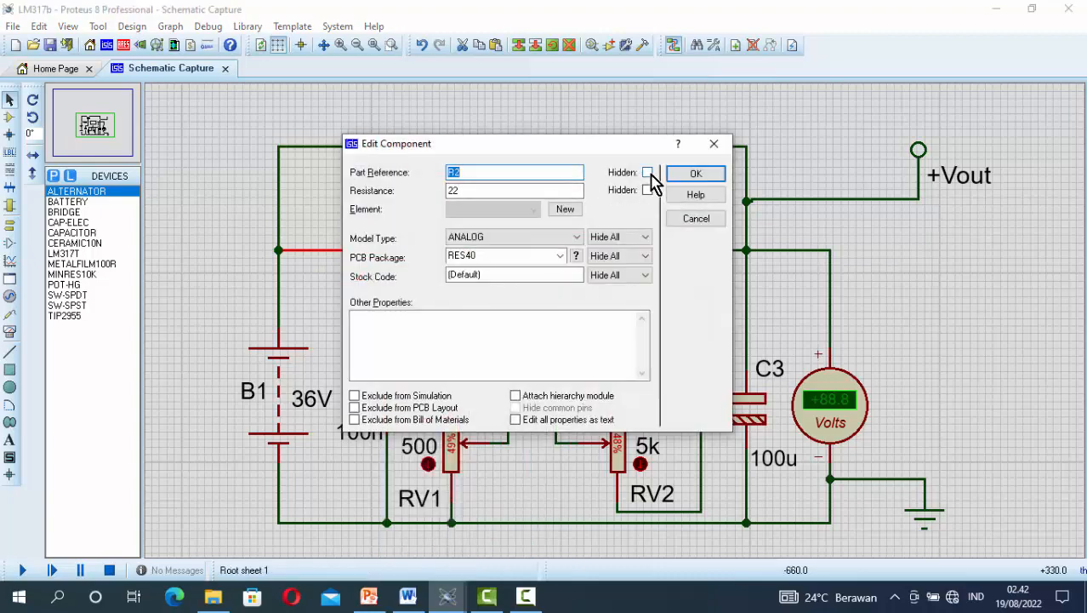
left_click(649, 173)
left_click(649, 191)
left_click(694, 175)
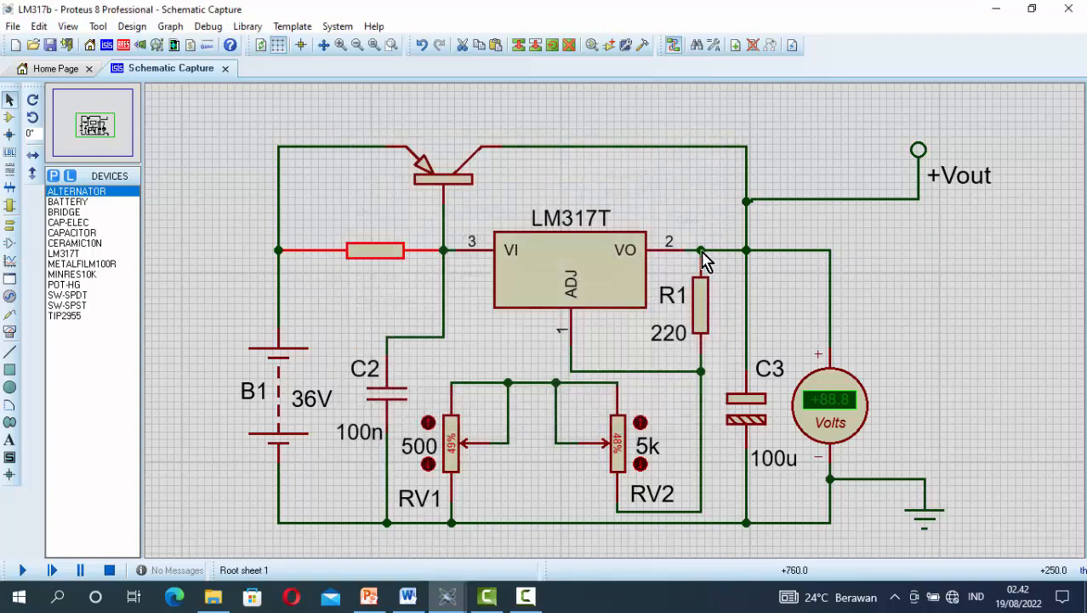
Hide the part reference and resistance labels of resistor R1.
right_click(698, 317)
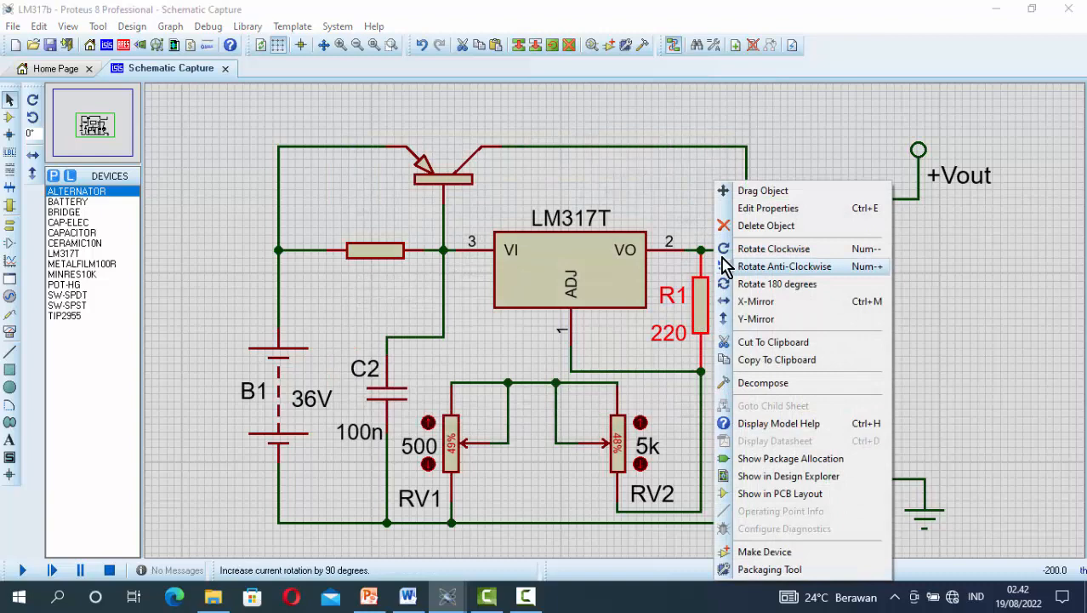
left_click(740, 206)
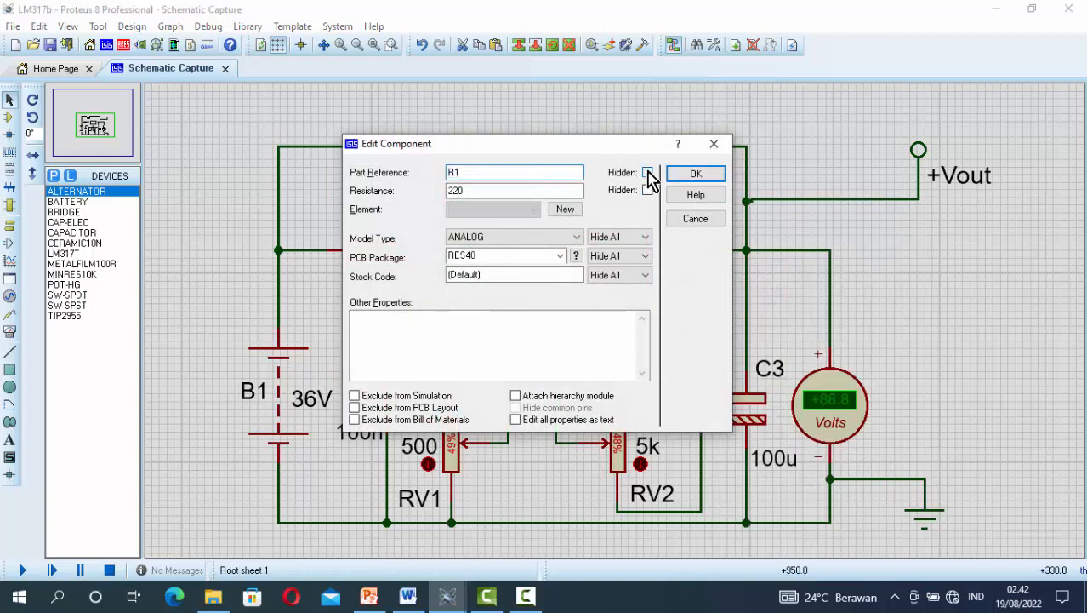
left_click(696, 173)
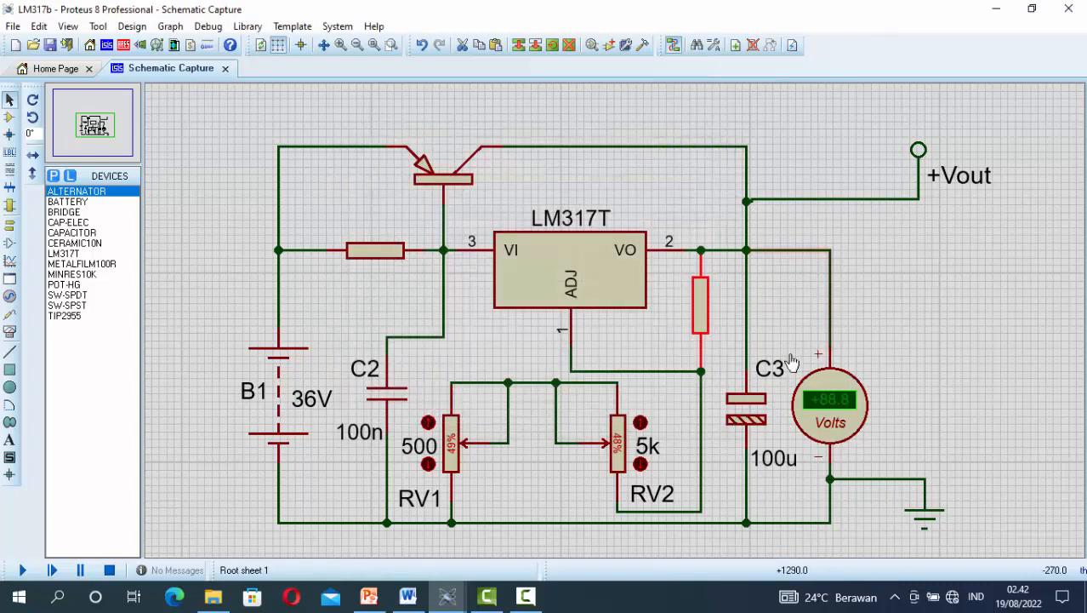
Hide the part value label of the LM317T voltage regulator.
right_click(576, 268)
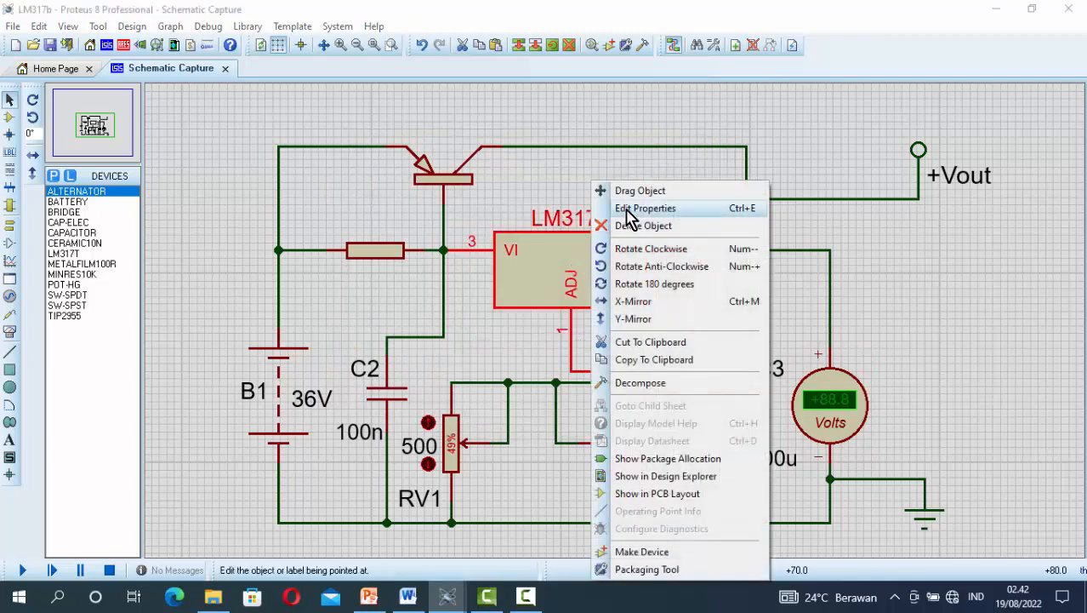
left_click(630, 210)
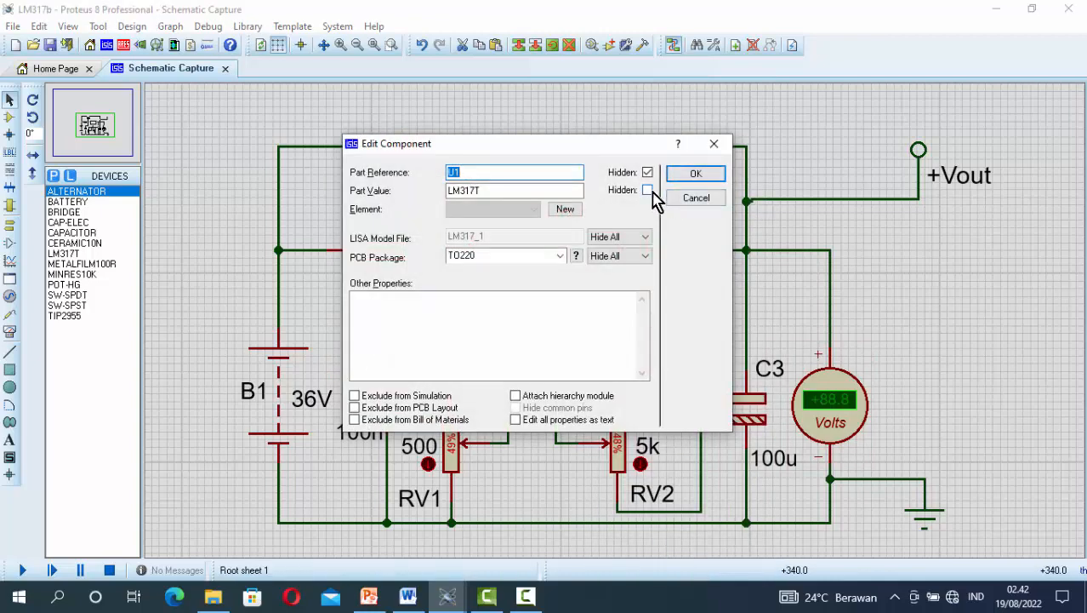
left_click(648, 190)
left_click(694, 176)
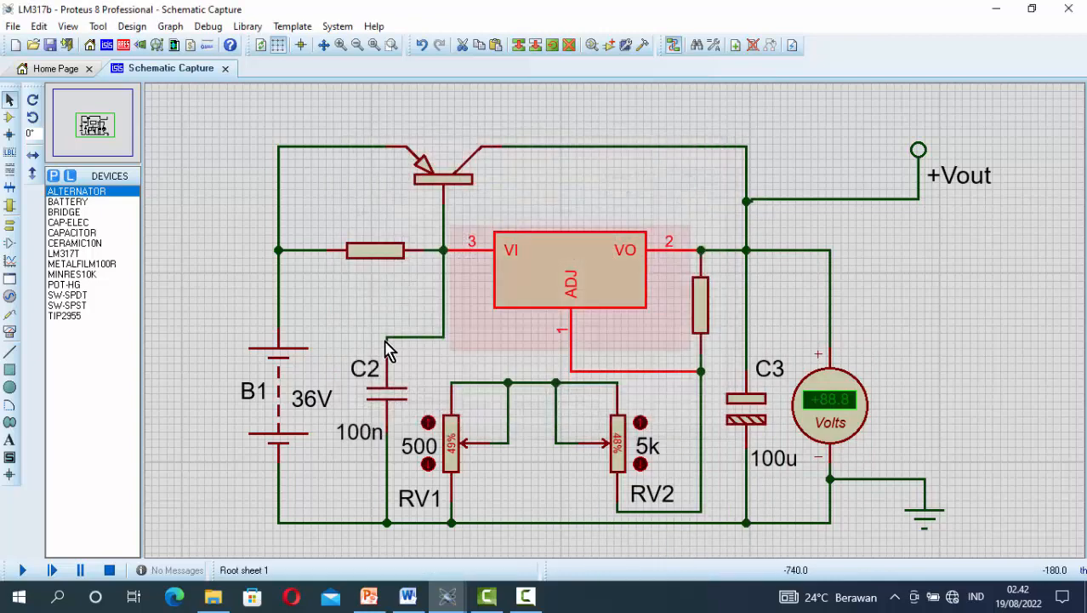
Hide the part reference and voltage labels of battery B1.
right_click(285, 409)
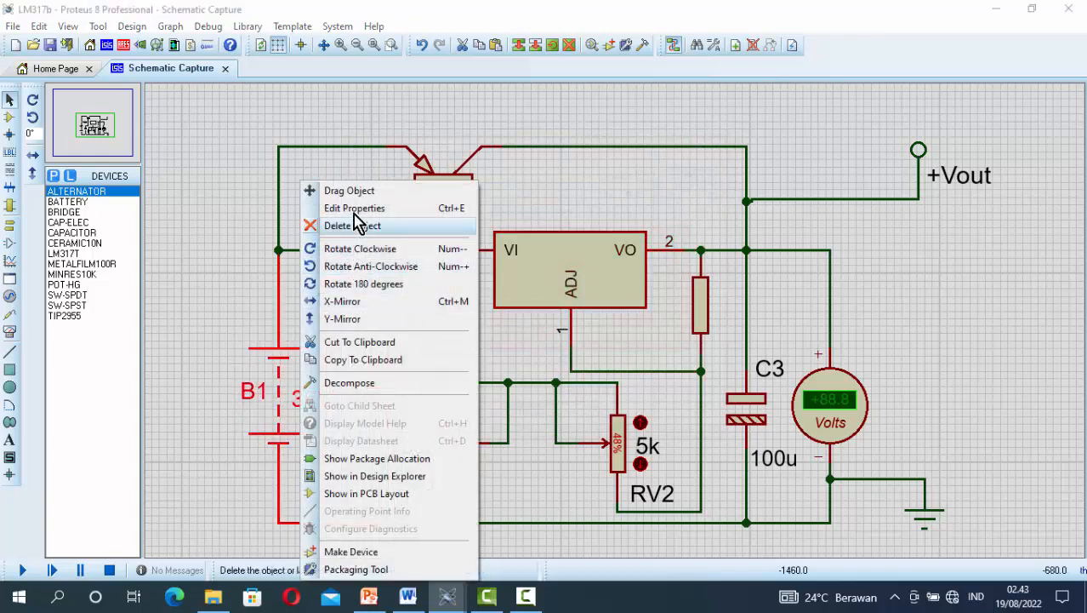
left_click(355, 209)
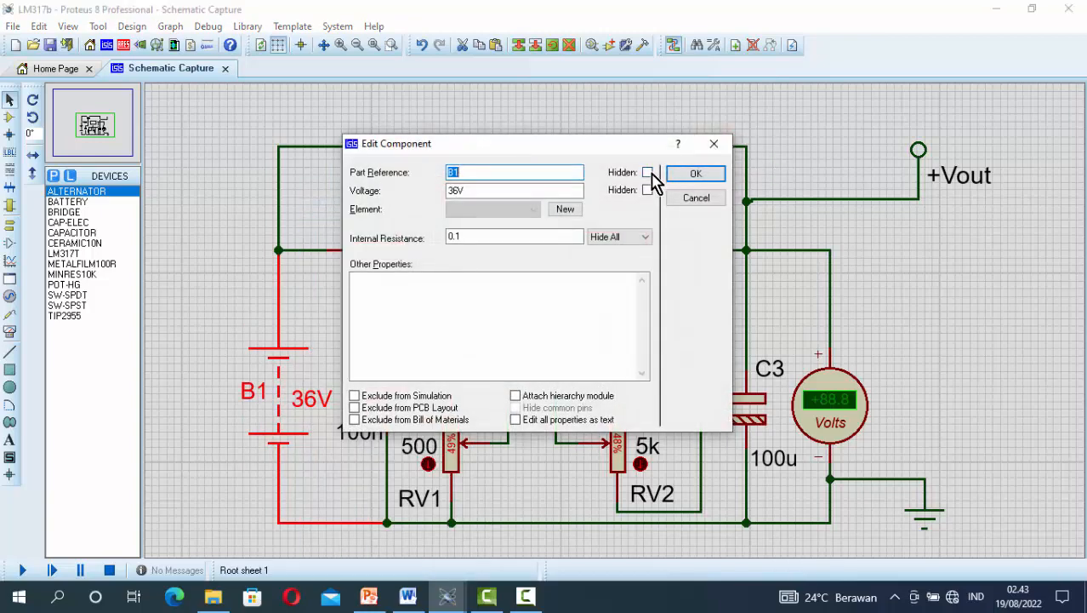
left_click(647, 173)
left_click(647, 190)
left_click(698, 175)
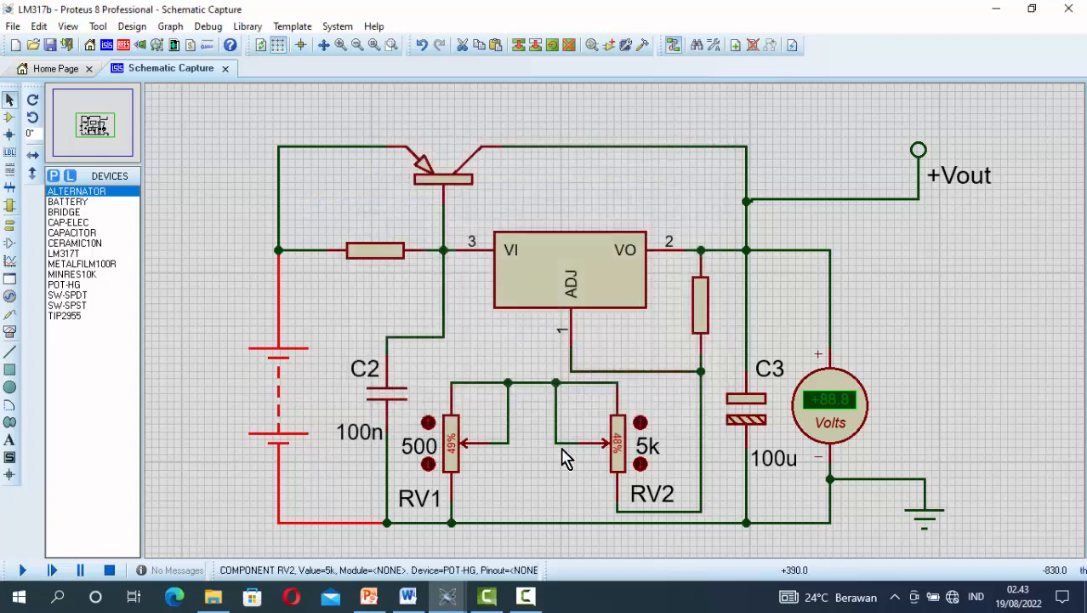
Hide the part reference and capacitance labels of capacitor C2.
right_click(379, 439)
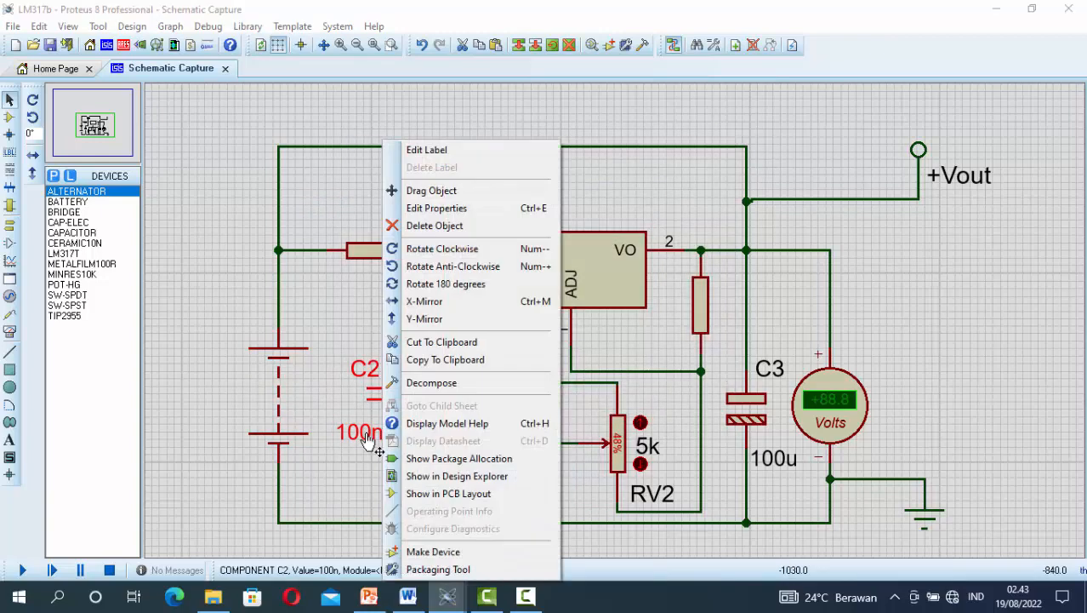
left_click(432, 209)
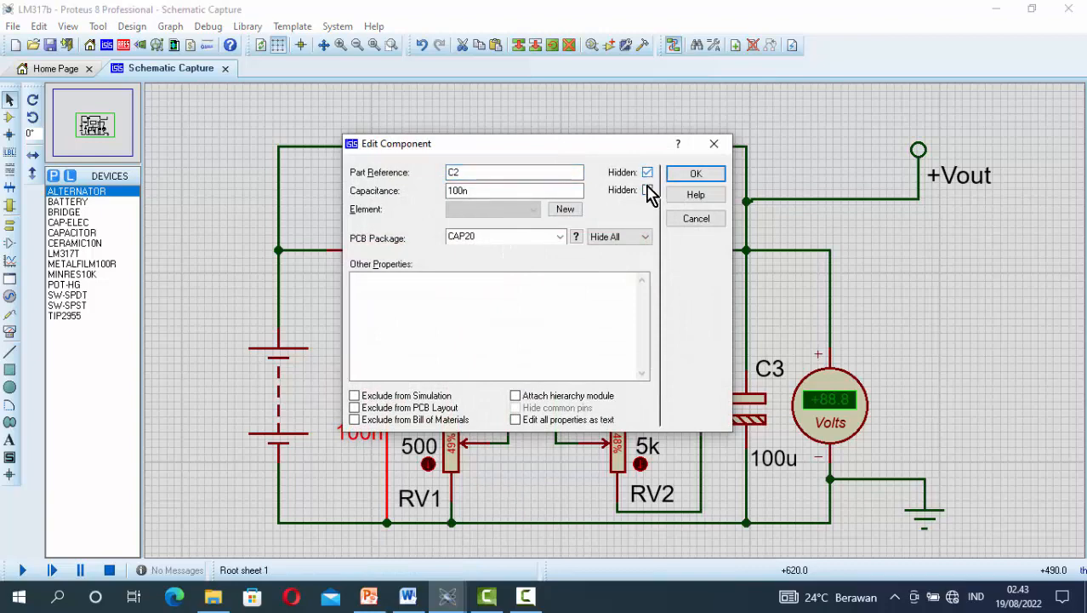
left_click(649, 191)
left_click(696, 173)
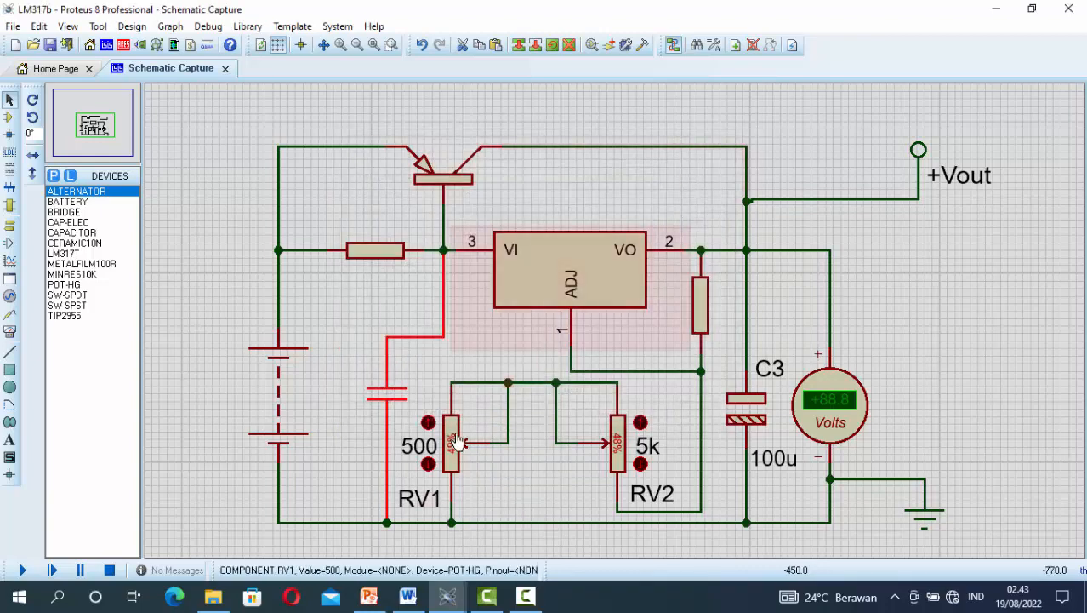
Hide the part reference and resistance labels of potentiometer RV1.
left_click(450, 428)
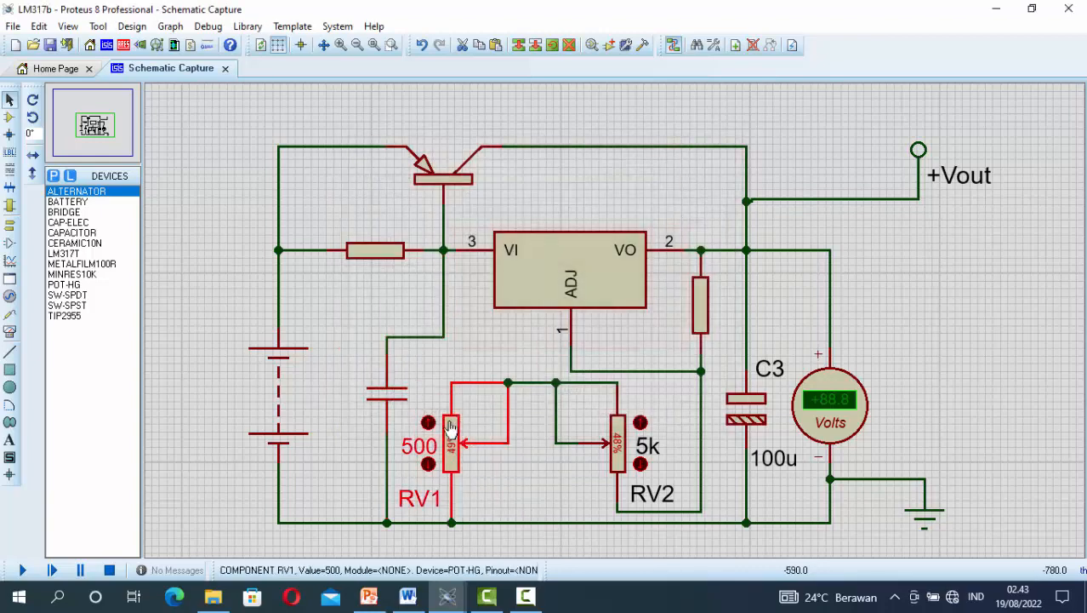
right_click(451, 428)
left_click(527, 152)
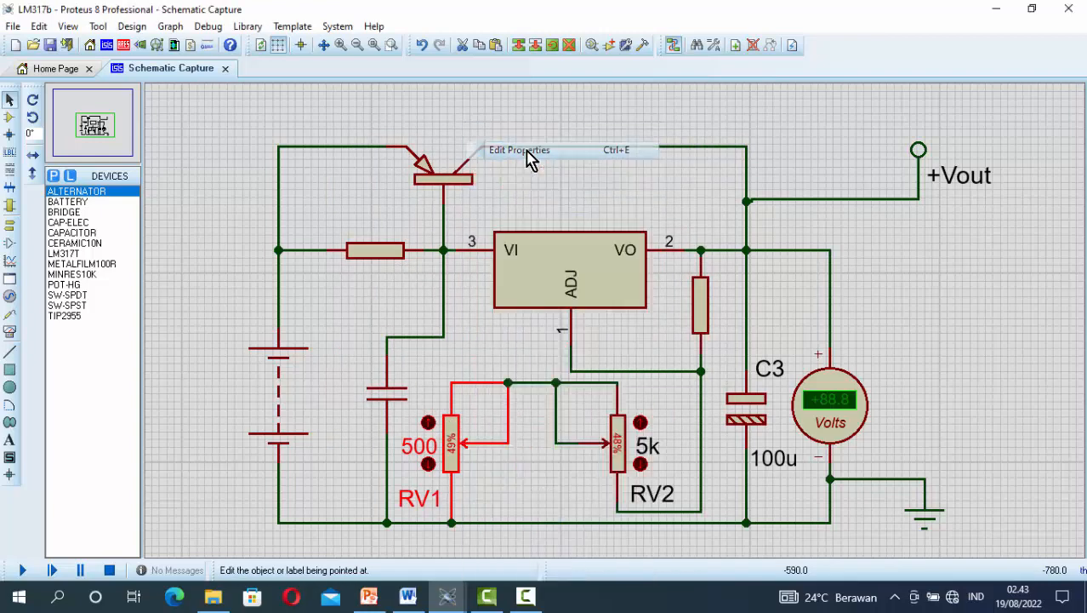
left_click(649, 164)
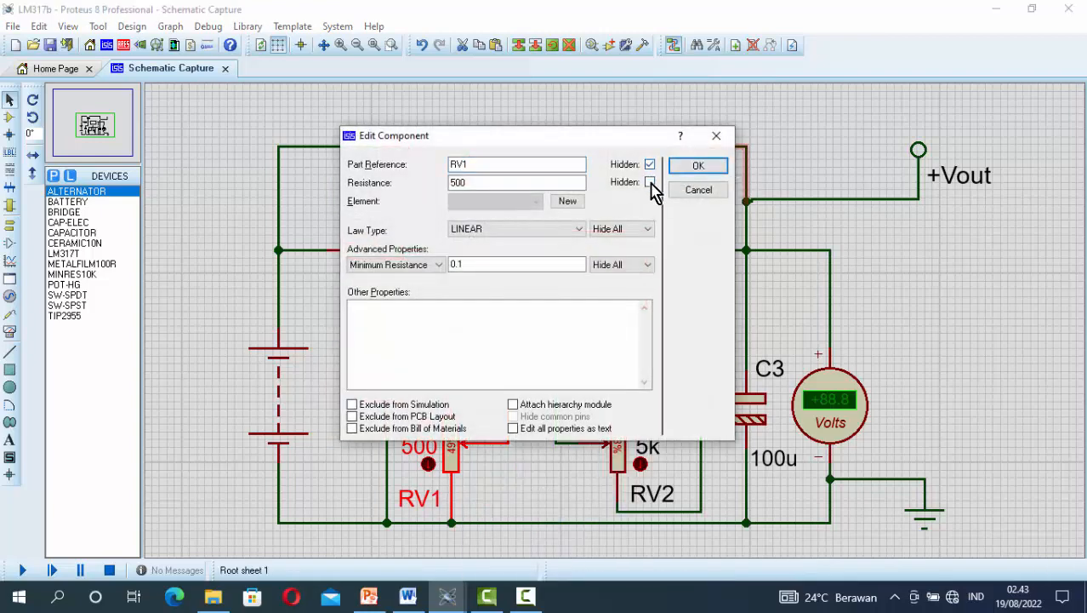
left_click(650, 183)
left_click(700, 167)
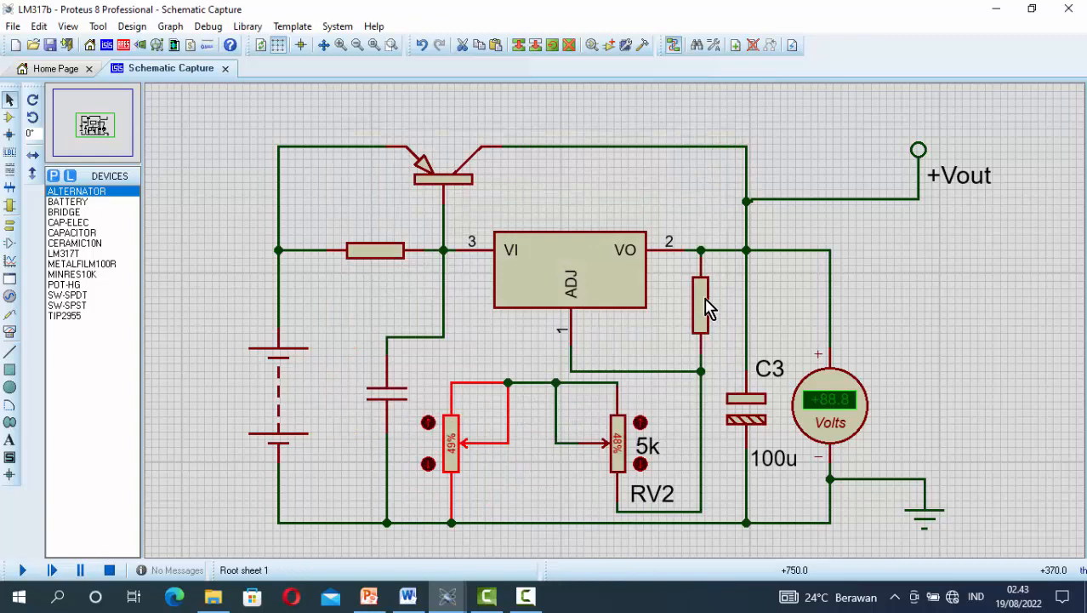
Hide the part reference and resistance labels of potentiometer RV2.
right_click(616, 446)
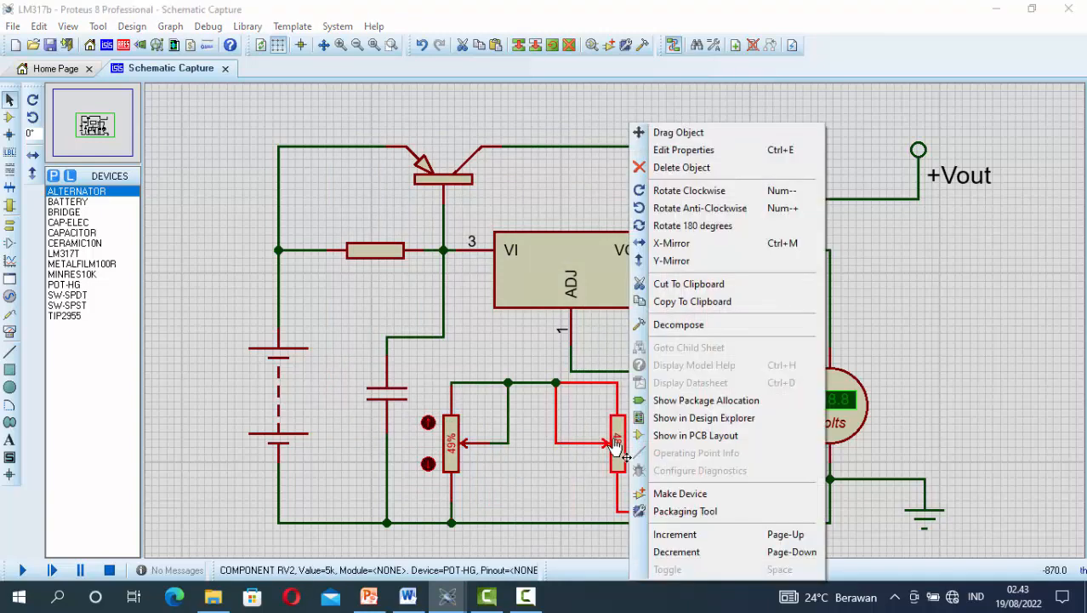
left_click(683, 152)
left_click(650, 164)
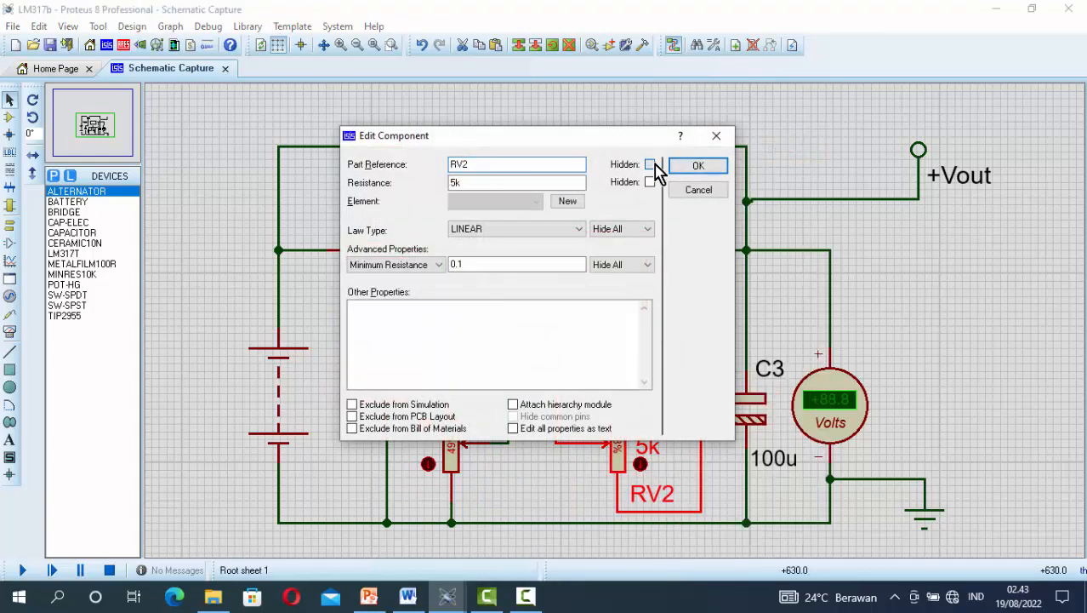
left_click(650, 183)
left_click(700, 167)
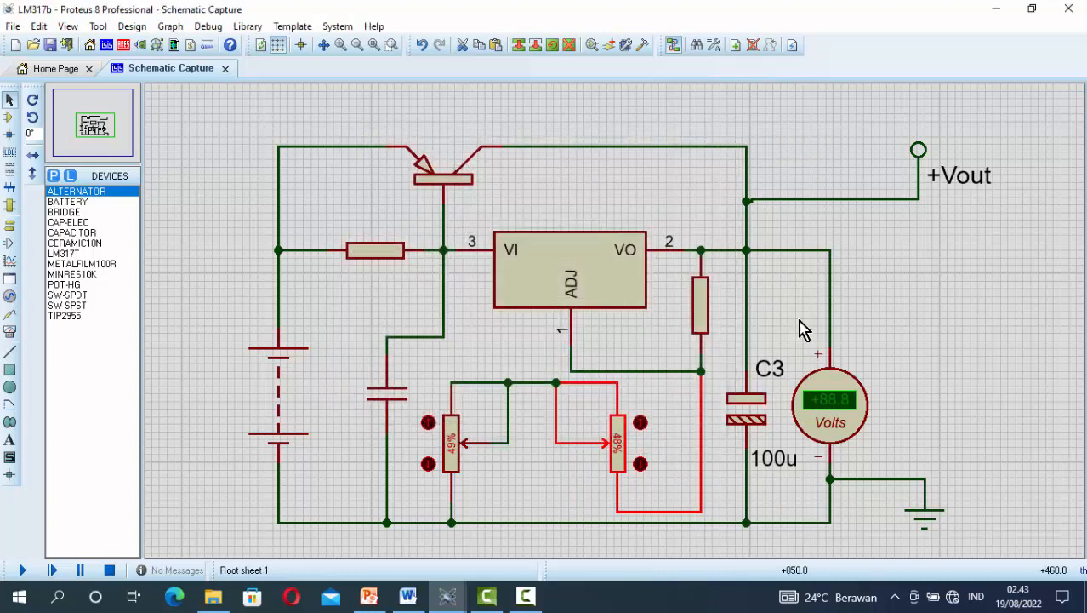
Hide the part reference and capacitance labels of capacitor C3, then clear the selection.
right_click(755, 422)
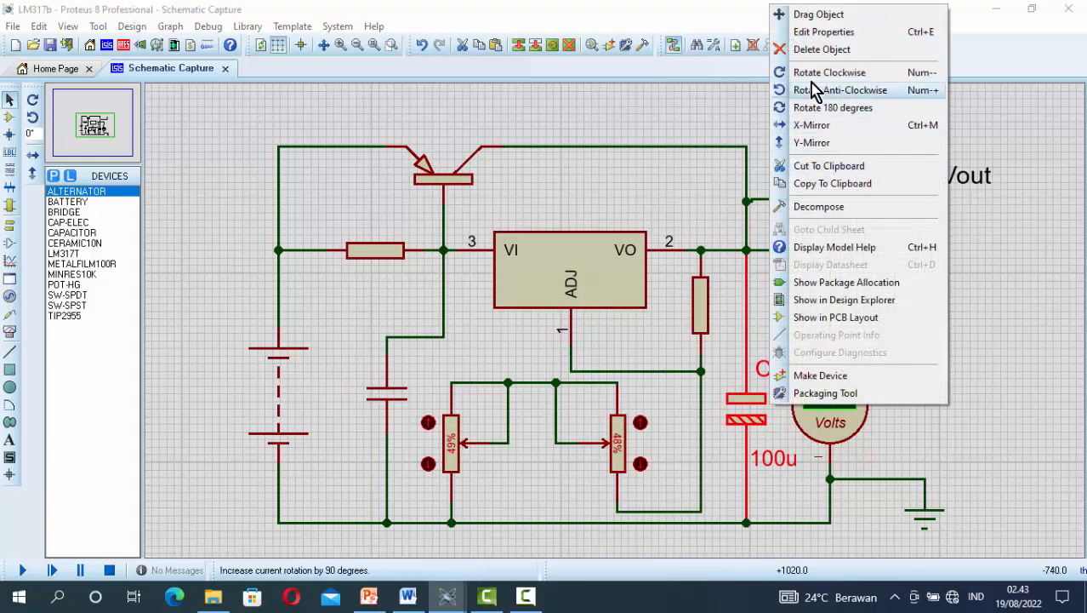
left_click(812, 34)
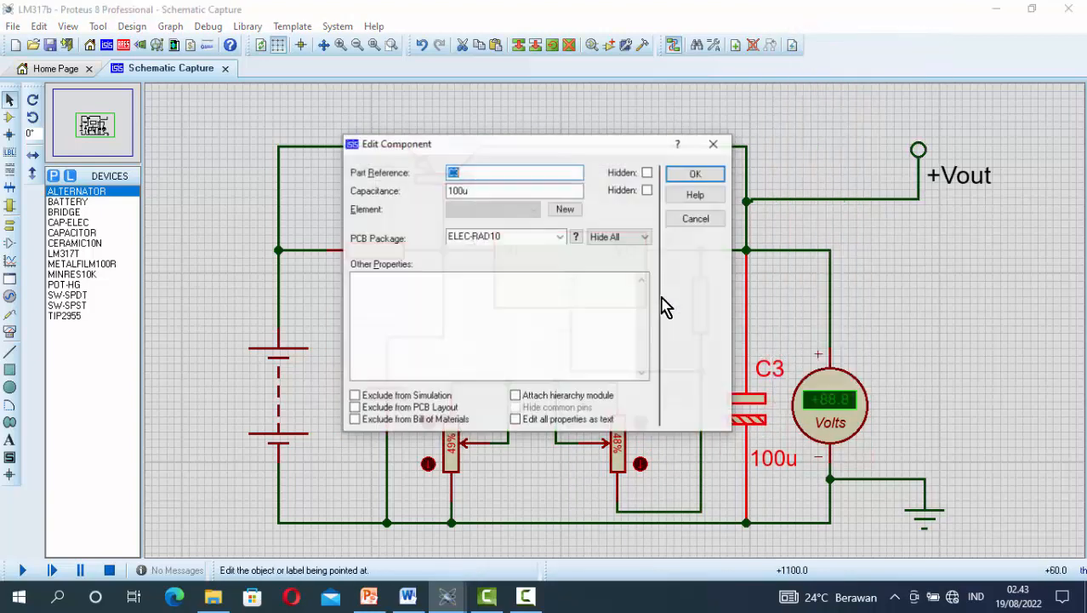
left_click(648, 173)
left_click(648, 190)
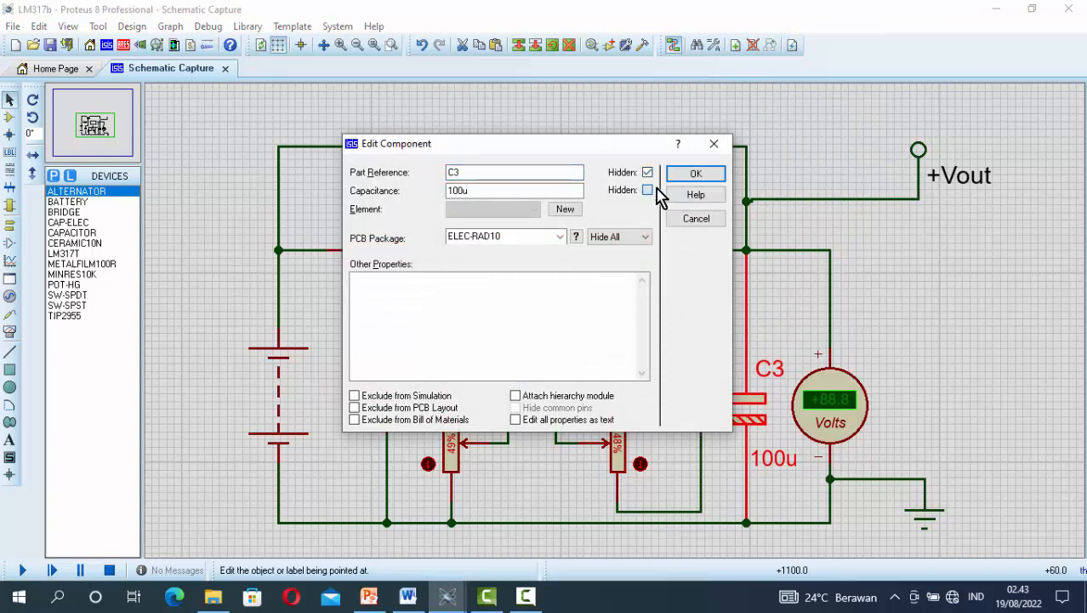
left_click(696, 175)
left_click(951, 372)
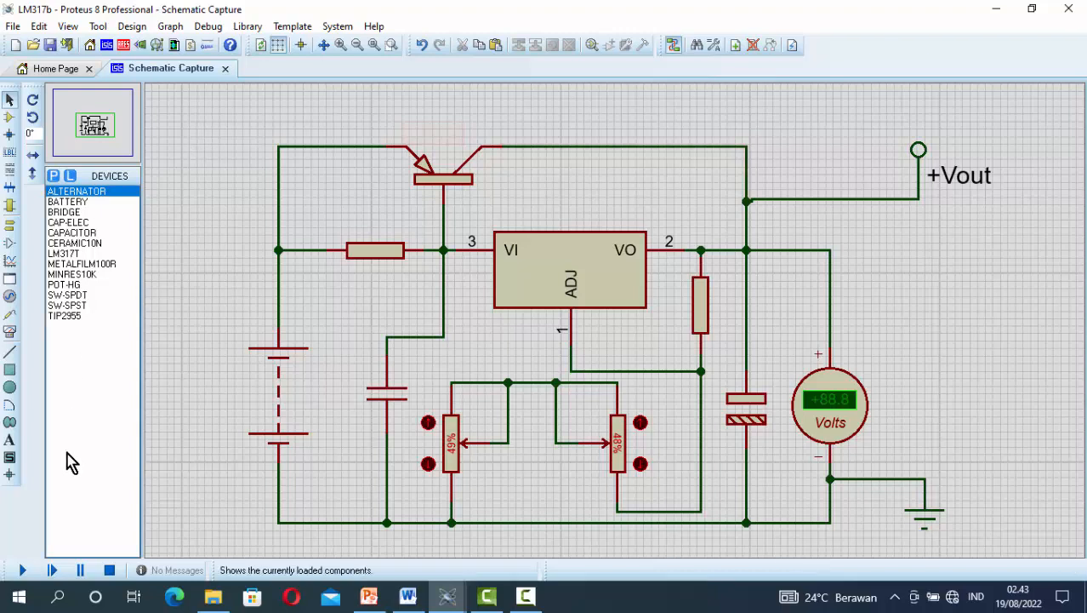
Run the simulation and sweep the wiper of potentiometer RV2 down, up near its maximum and back to 0%.
left_click(22, 571)
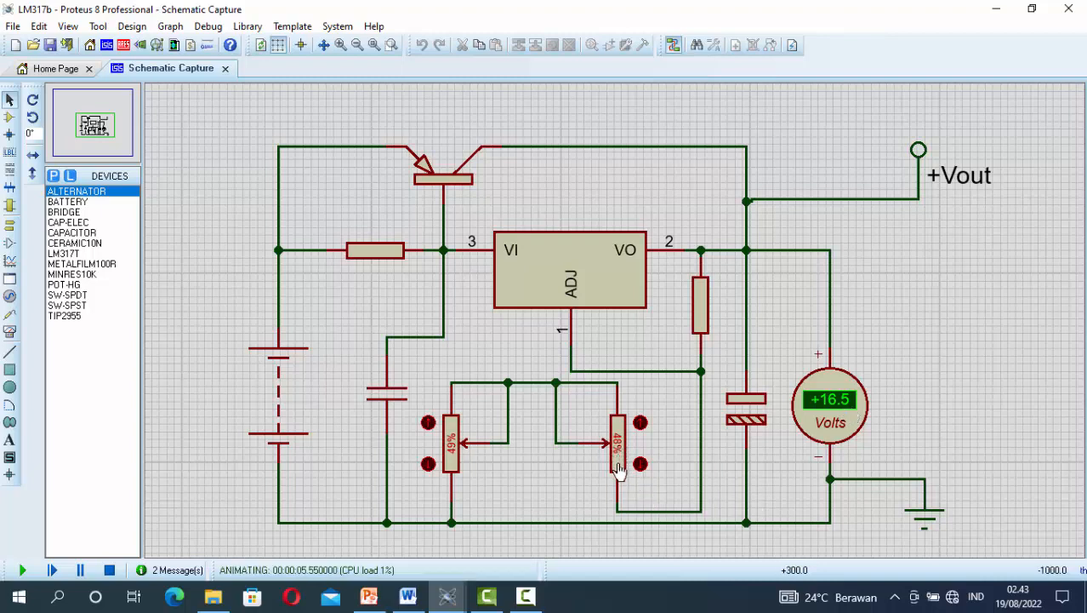
left_click_drag(619, 457, 618, 478)
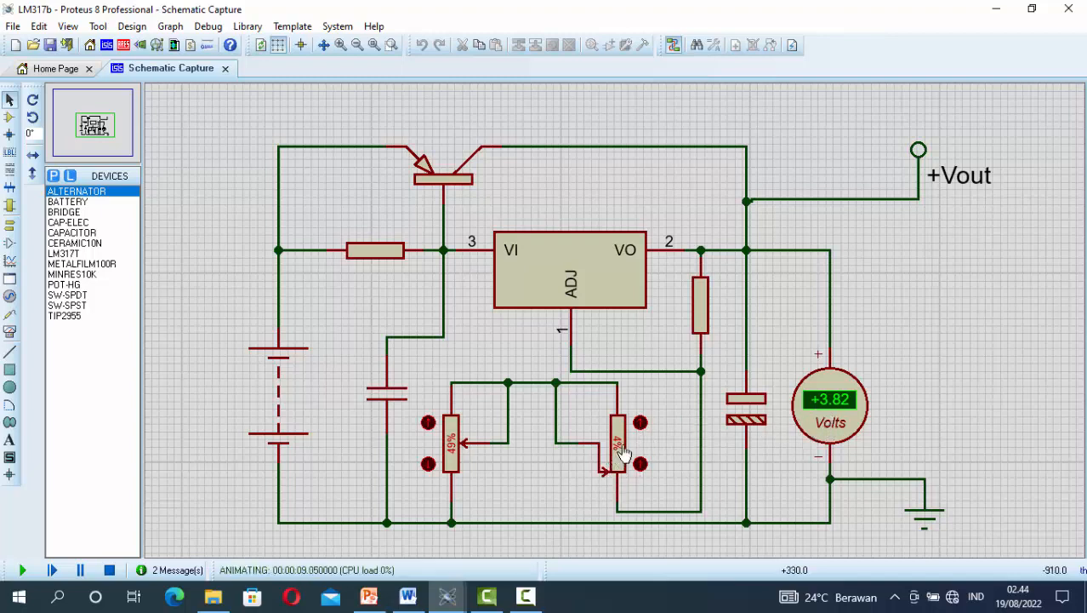
left_click_drag(621, 451, 623, 485)
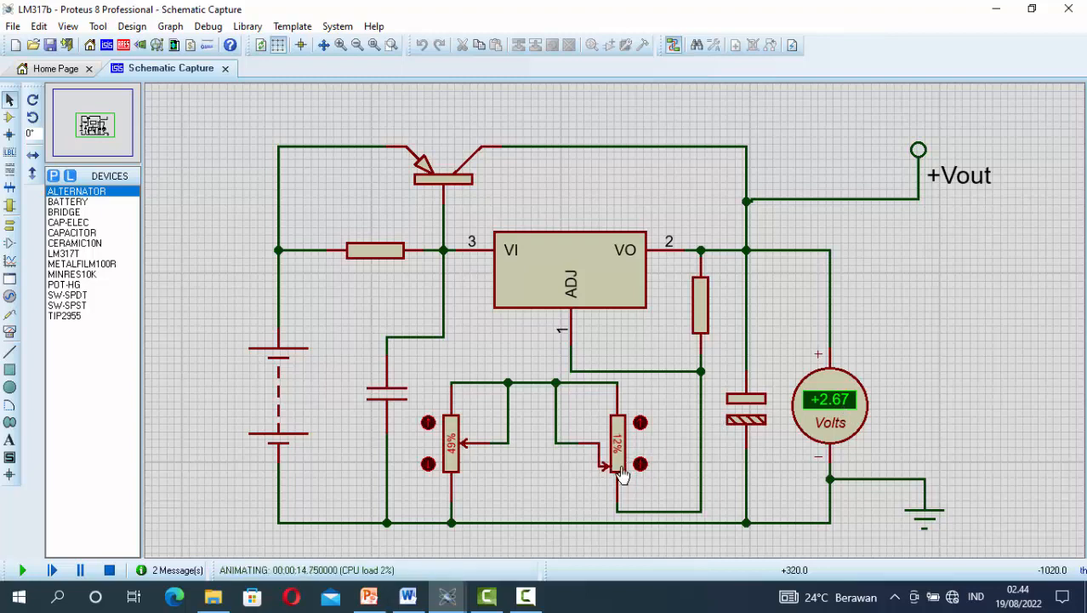
left_click_drag(622, 475, 619, 416)
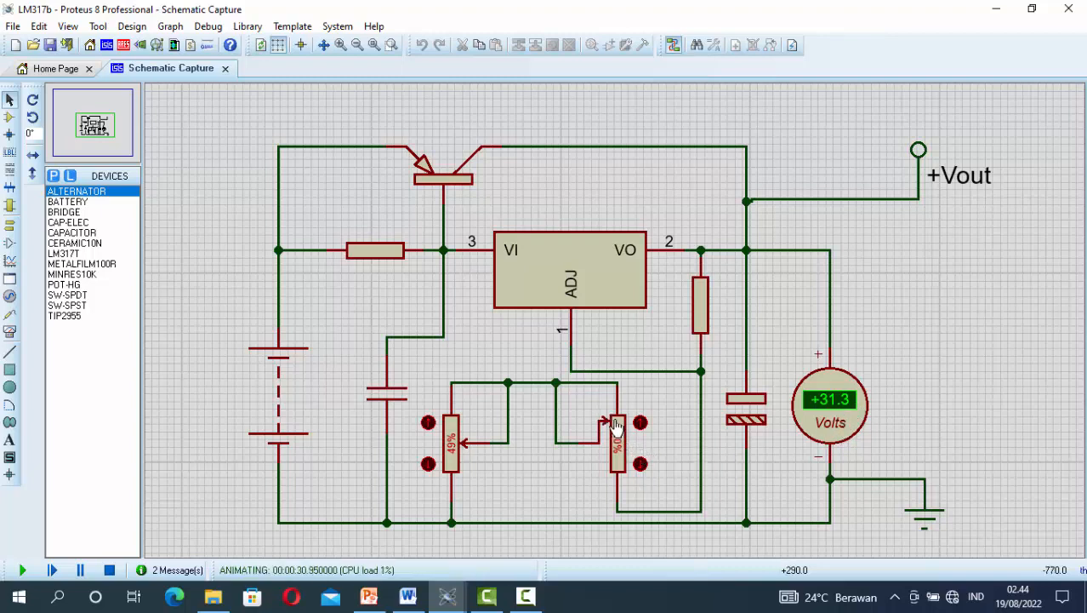
left_click_drag(616, 427, 618, 483)
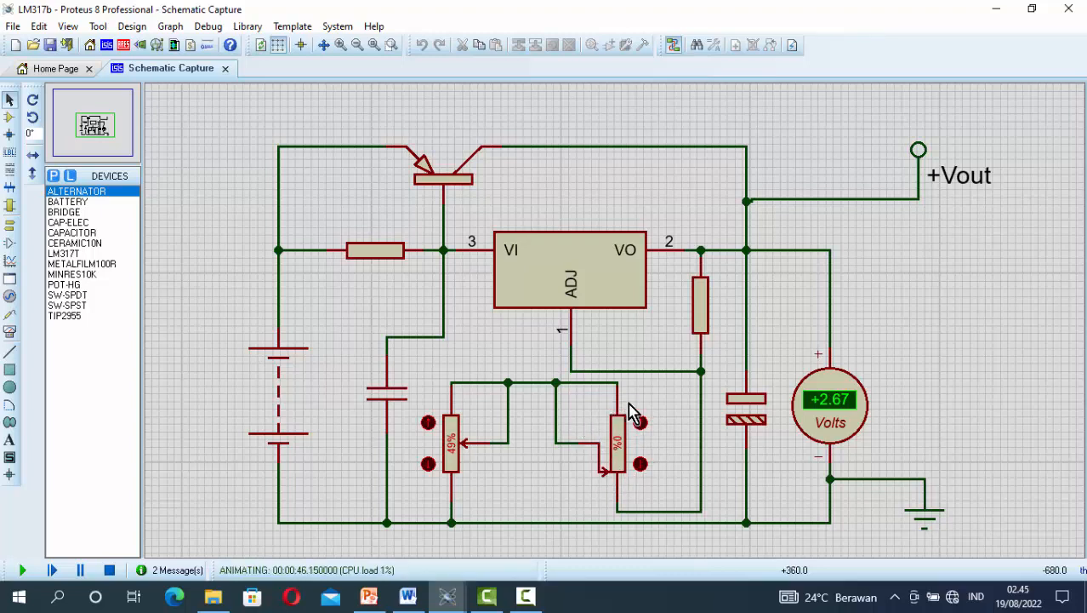
Sweep the wiper of potentiometer RV1 up, down to 11% and up to 97%, then stop the simulation.
left_click(454, 431)
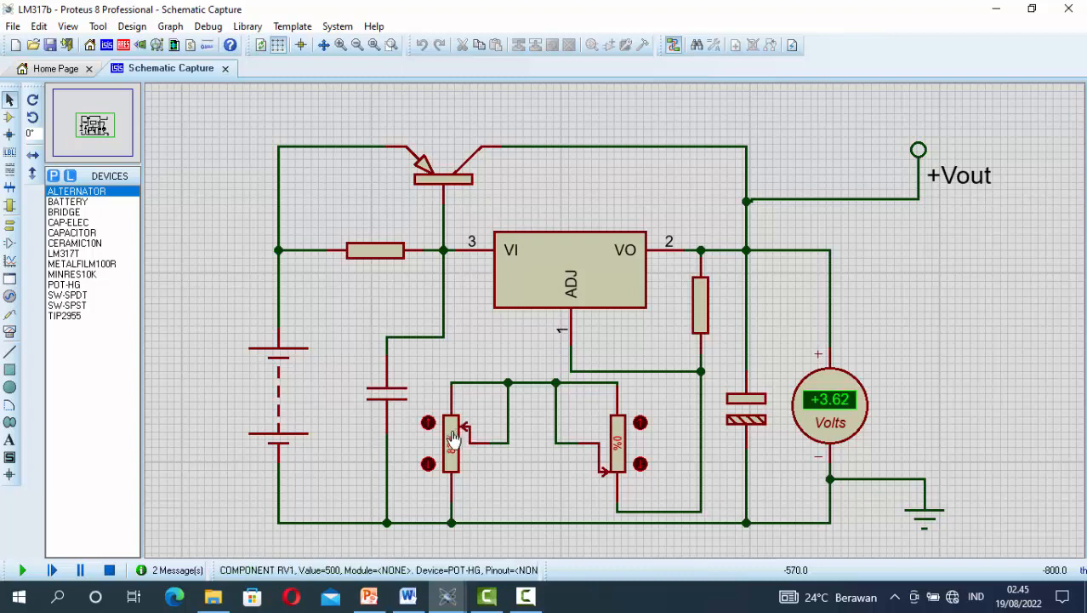
left_click(453, 481)
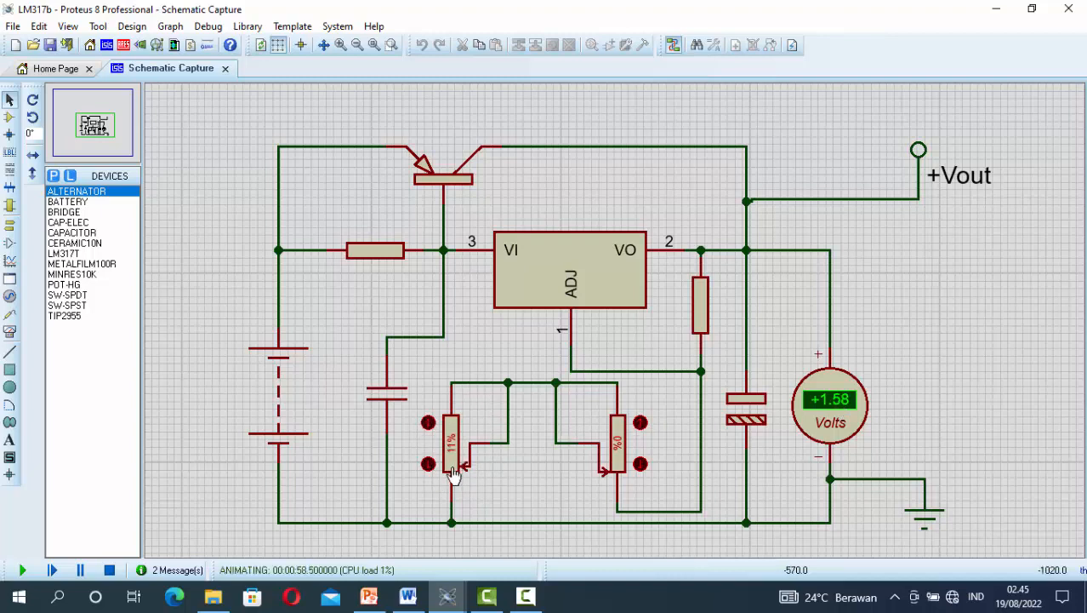
left_click_drag(454, 473, 456, 423)
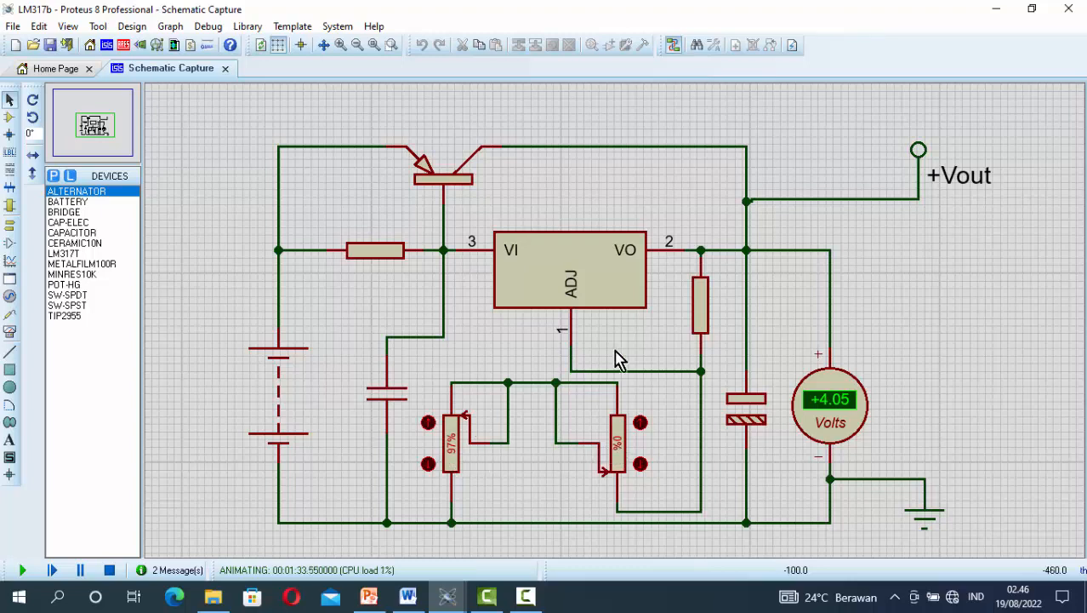
left_click(111, 570)
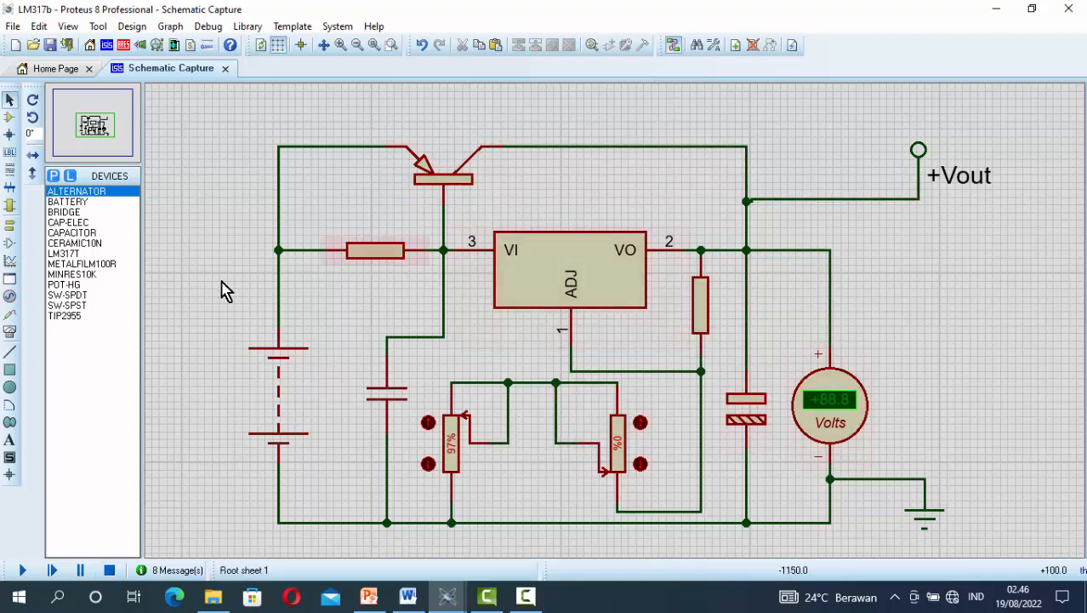
Draw a filled COMPONENT-style 2D graphics box in the empty area beside the voltmeter, below +Vout, and return to selection mode.
left_click(9, 371)
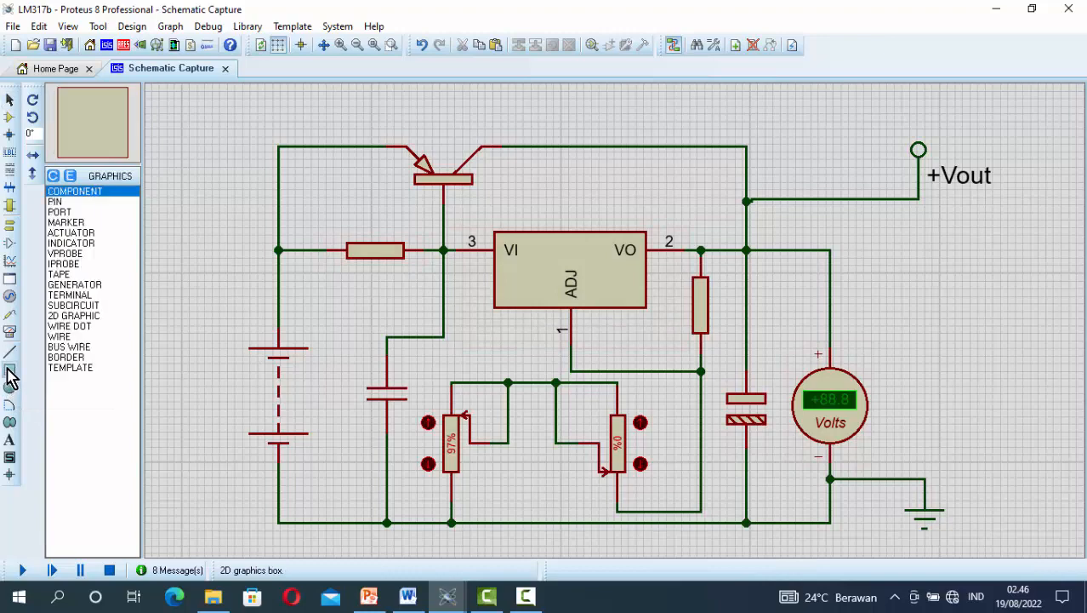
left_click_drag(918, 248, 1051, 411)
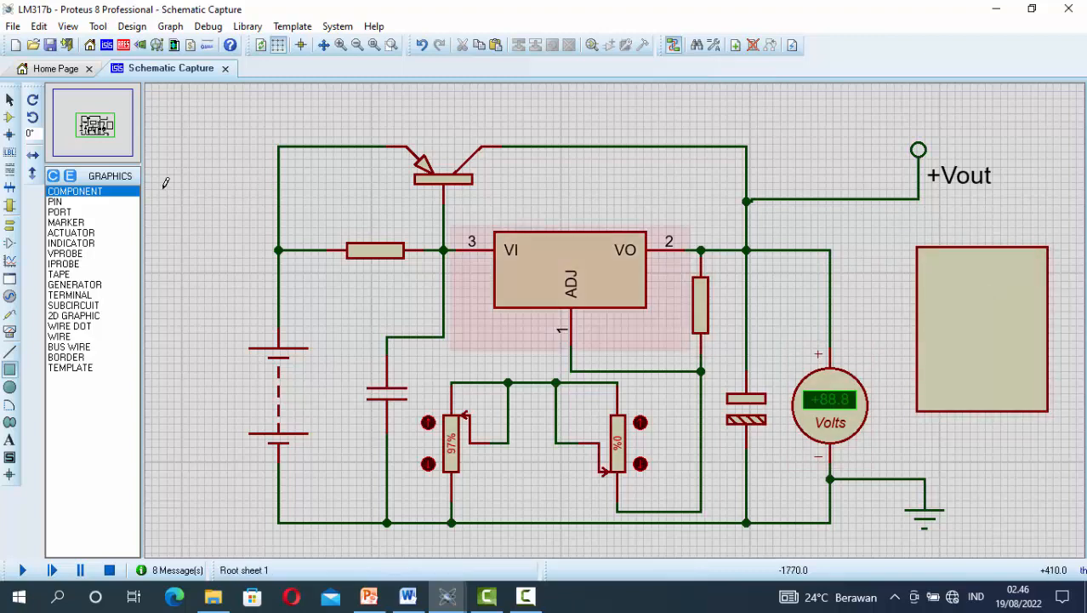
left_click(10, 99)
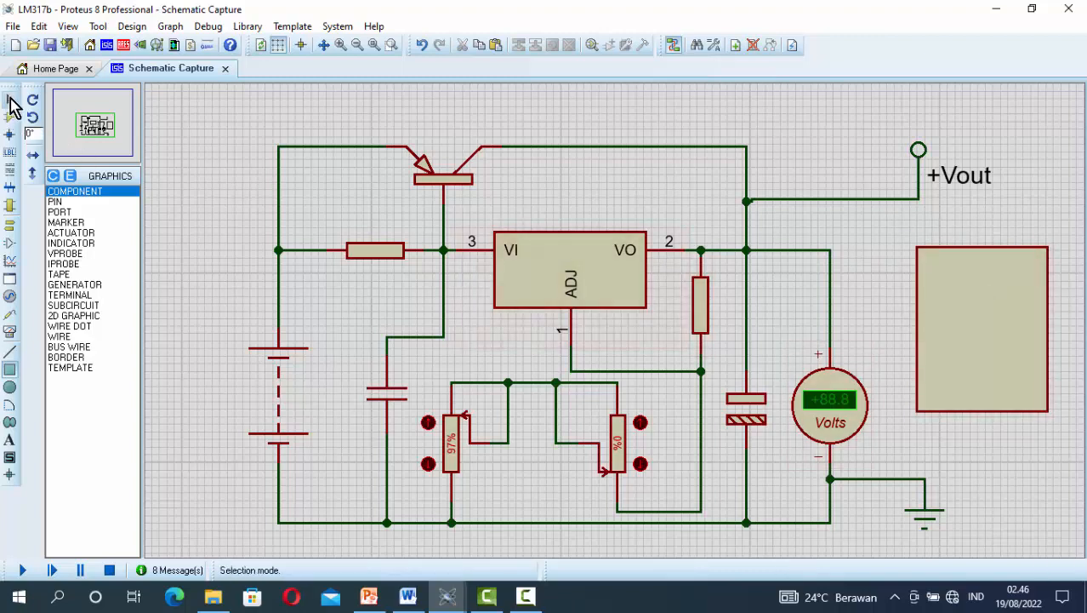
left_click(1005, 255)
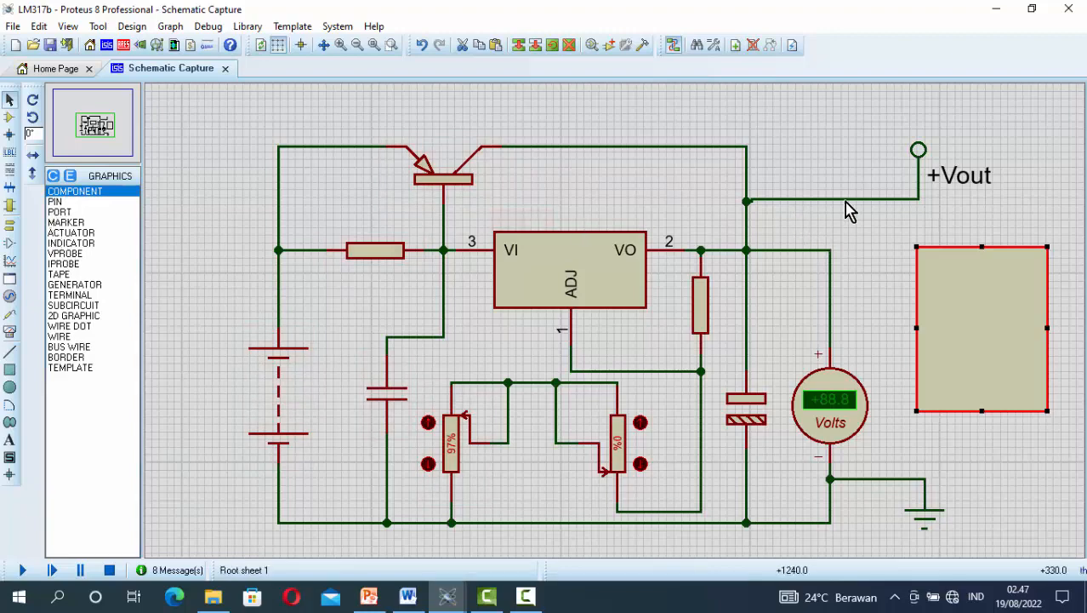
double_click(966, 257)
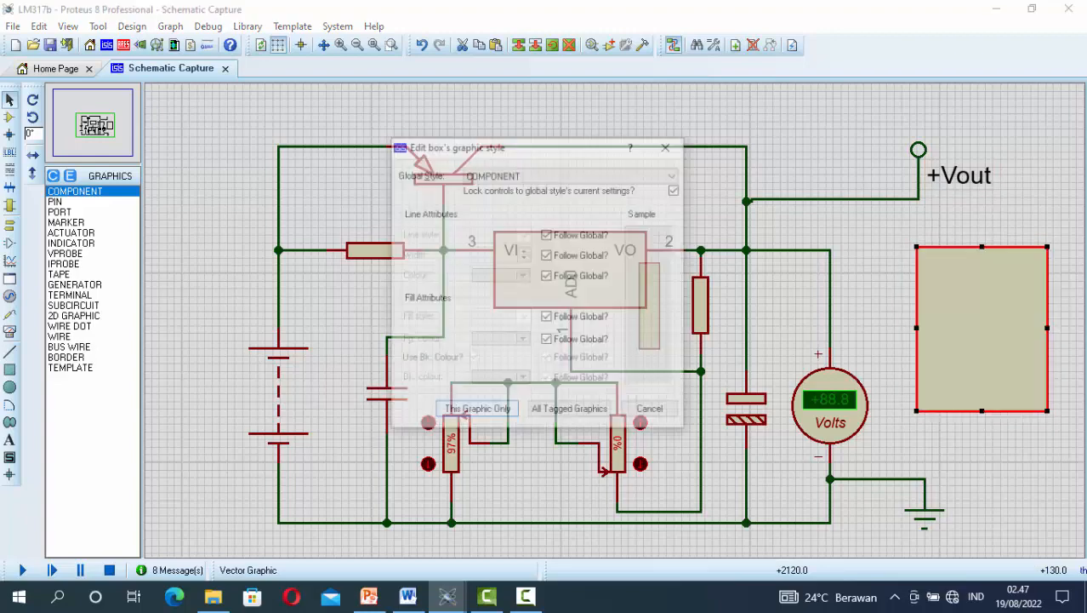
left_click(665, 146)
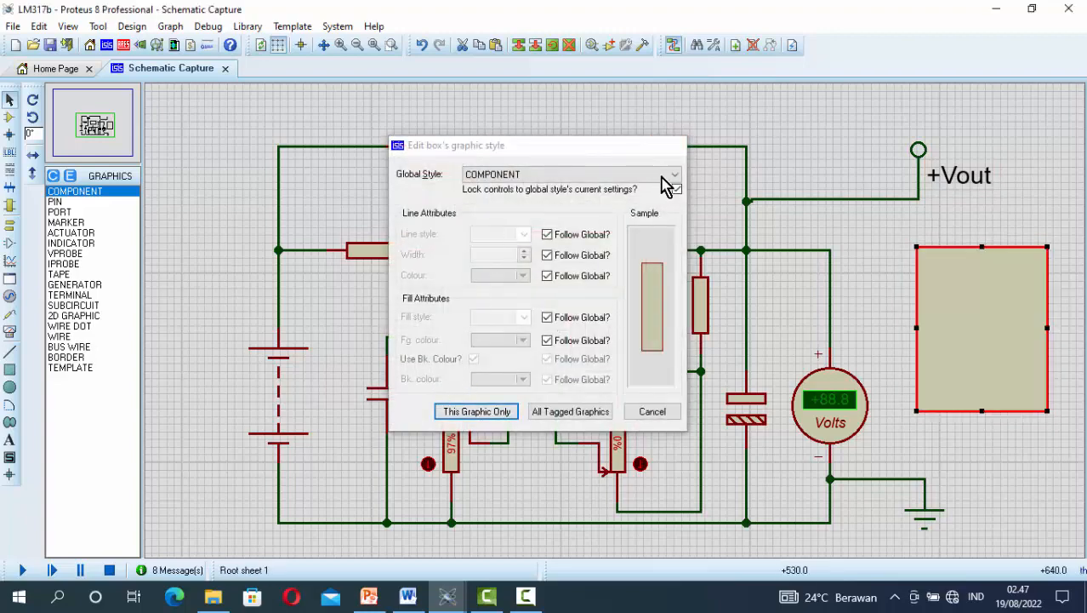
Try the box over the transistor, potentiometer RV1 and the voltmeter in turn, then return it to the empty area below +Vout.
left_click_drag(959, 252, 426, 119)
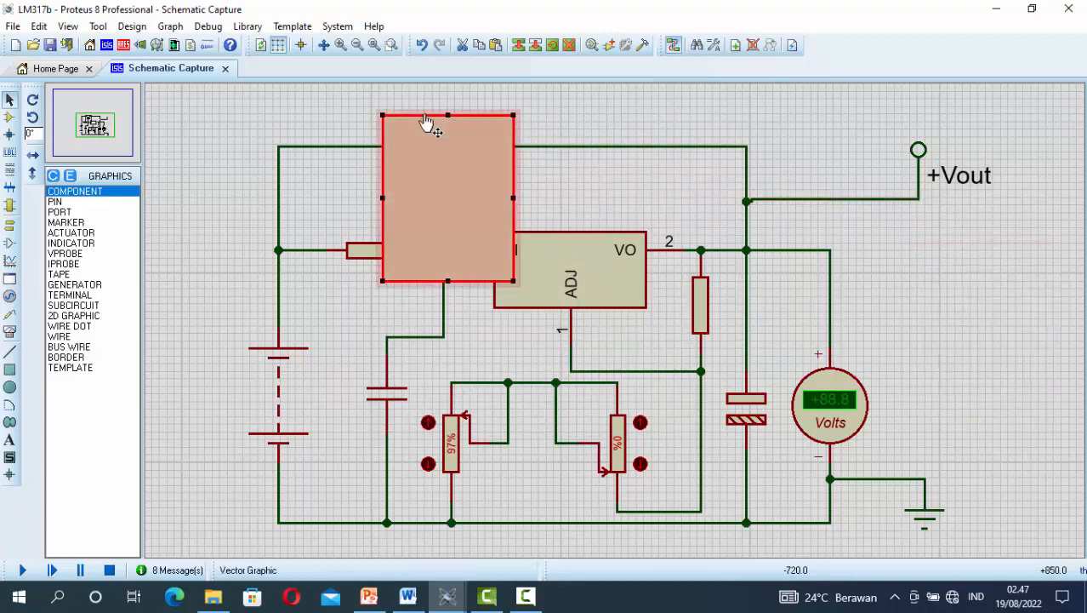
left_click_drag(427, 122, 446, 366)
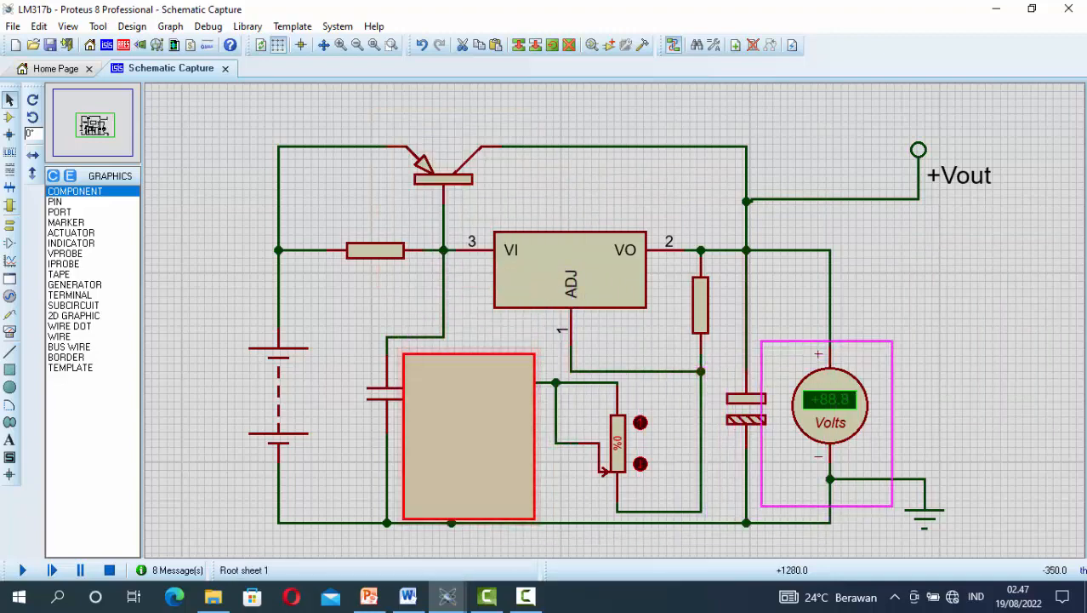
left_click_drag(446, 362, 805, 350)
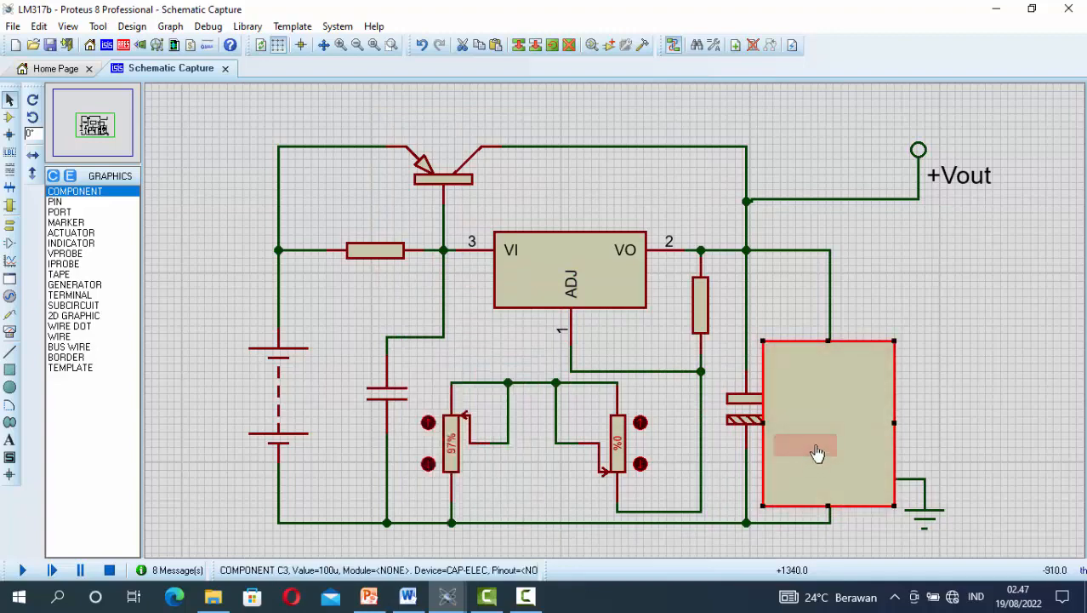
left_click_drag(801, 354, 937, 260)
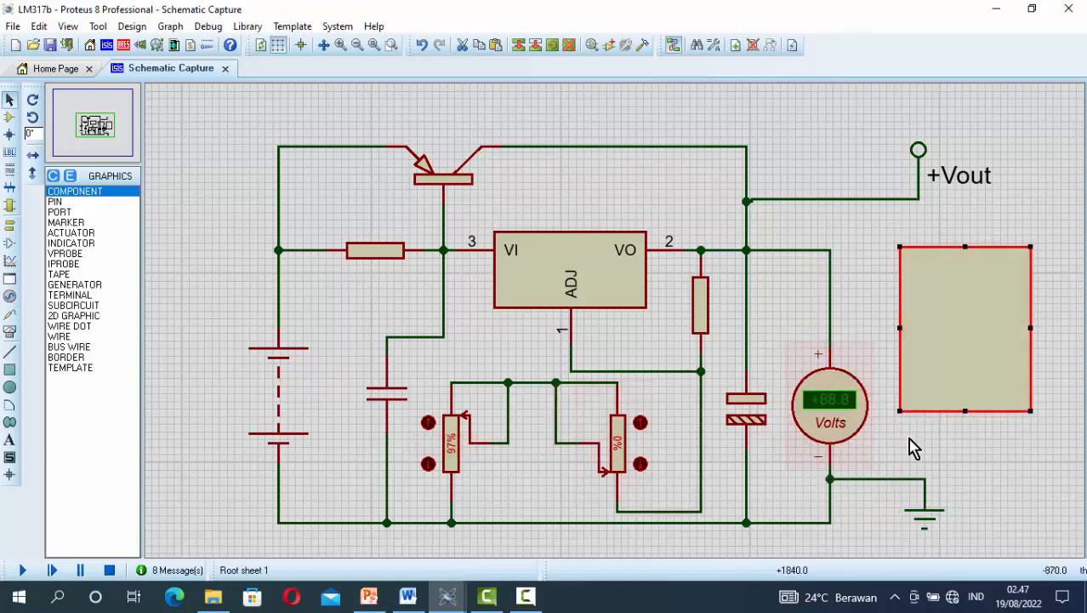
Delete the voltmeter and the wire joining its positive terminal to the regulator output.
right_click(835, 334)
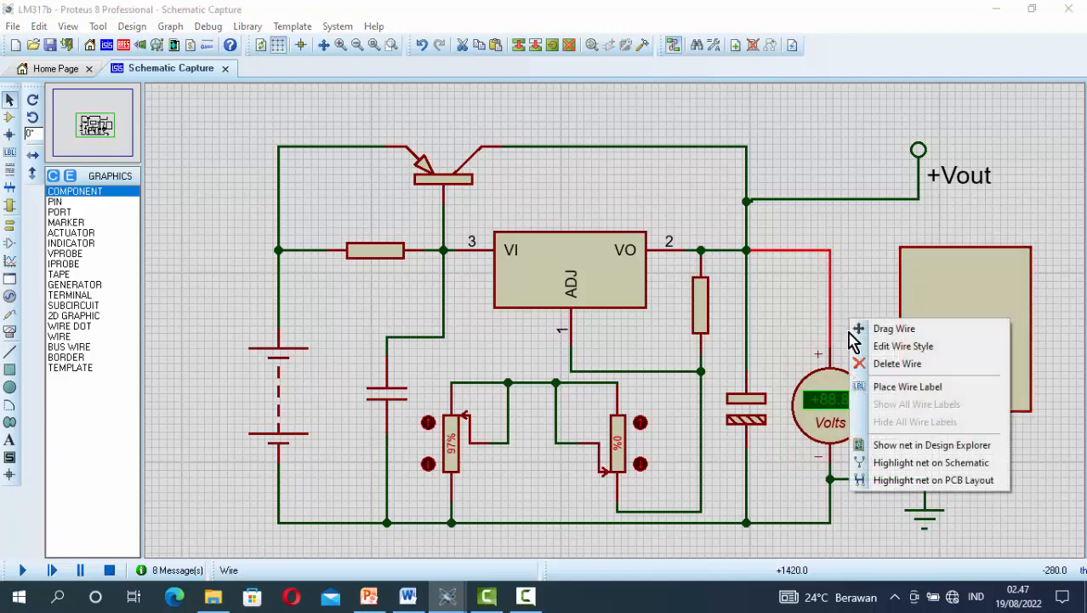
left_click(885, 363)
right_click(836, 413)
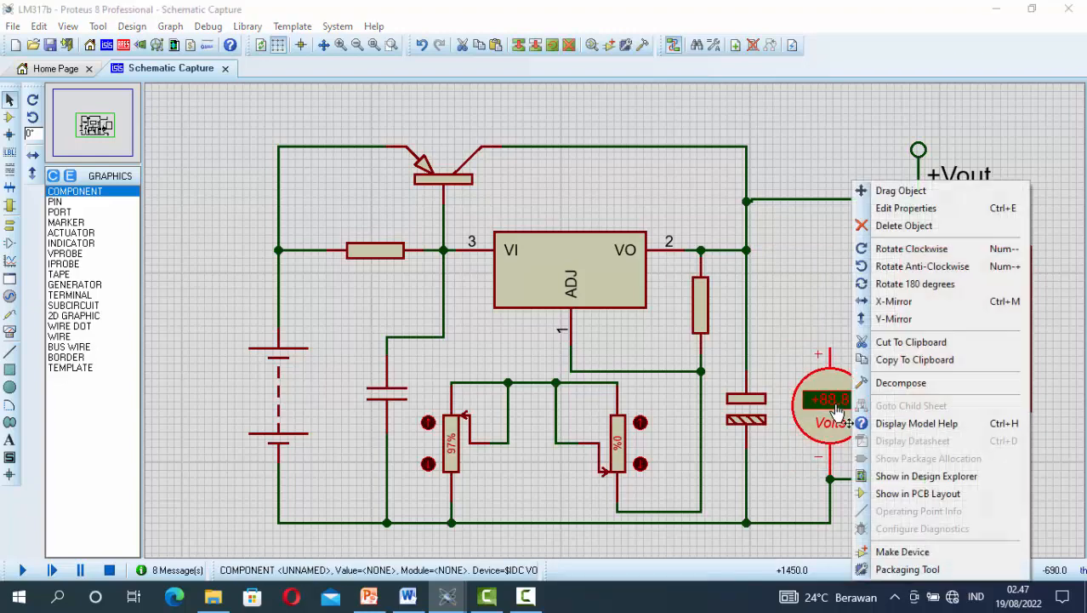
left_click(885, 226)
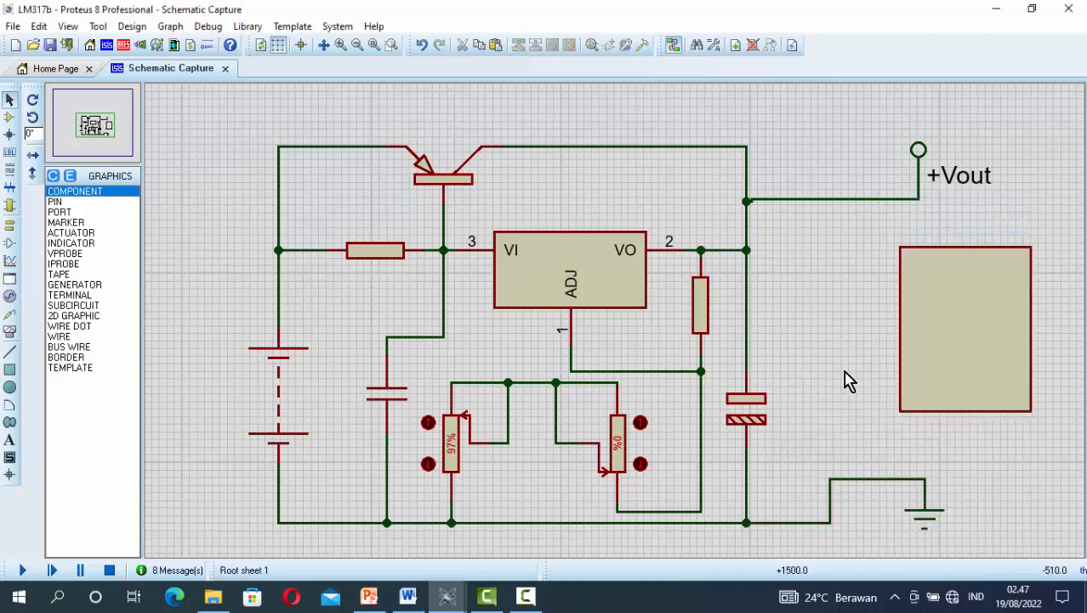
Place a new DC VOLTMETER between the output capacitor and the graphics box.
left_click(9, 331)
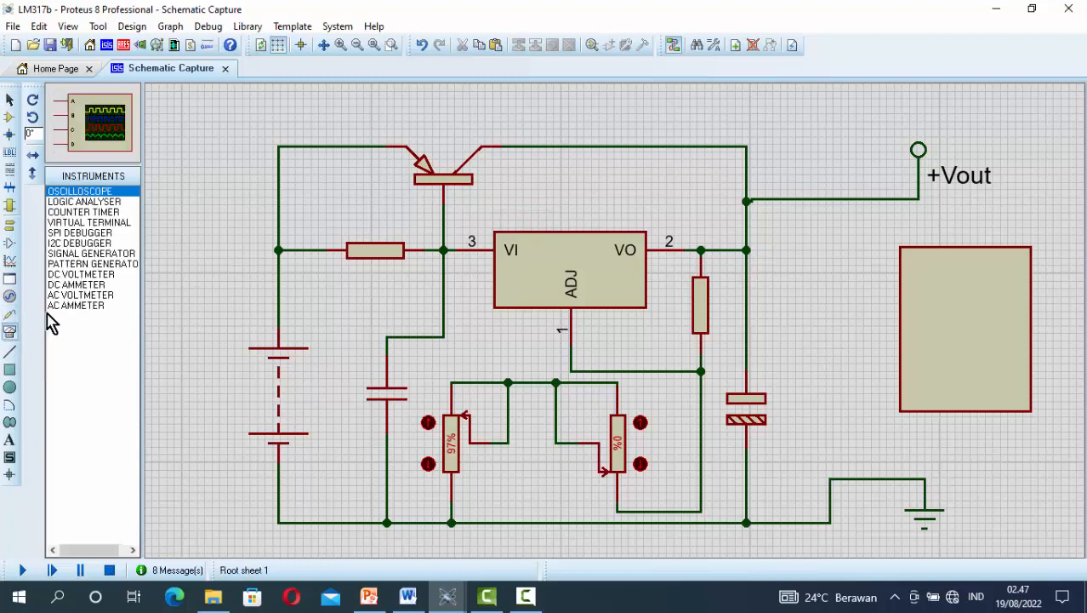
left_click(73, 274)
left_click(825, 361)
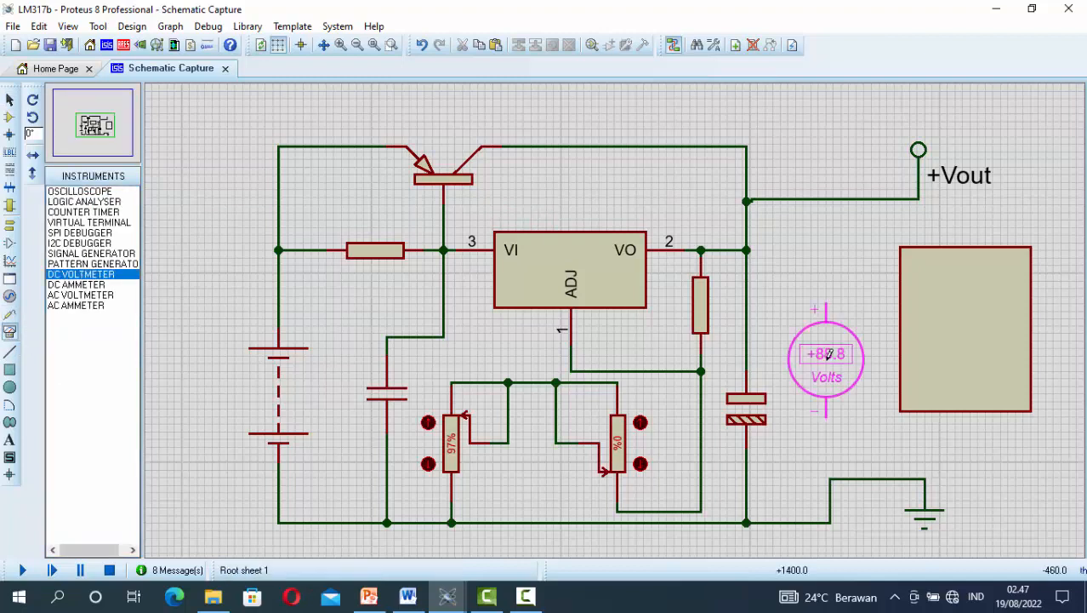
left_click(832, 360)
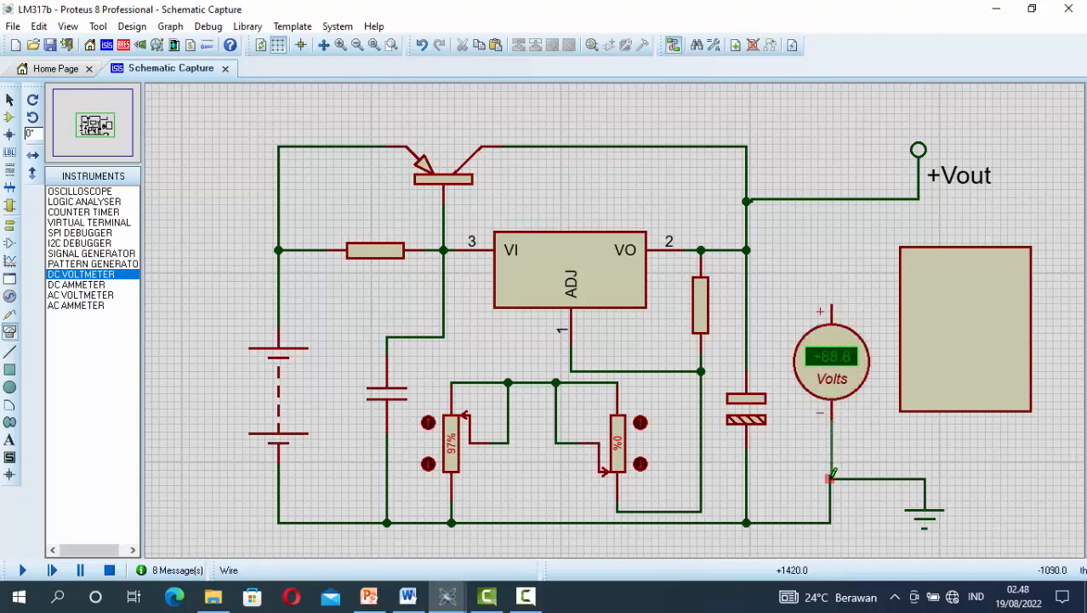
Wire the new voltmeter's negative terminal to the ground junction and its positive terminal to the VO output junction.
left_click(829, 479)
left_click(833, 302)
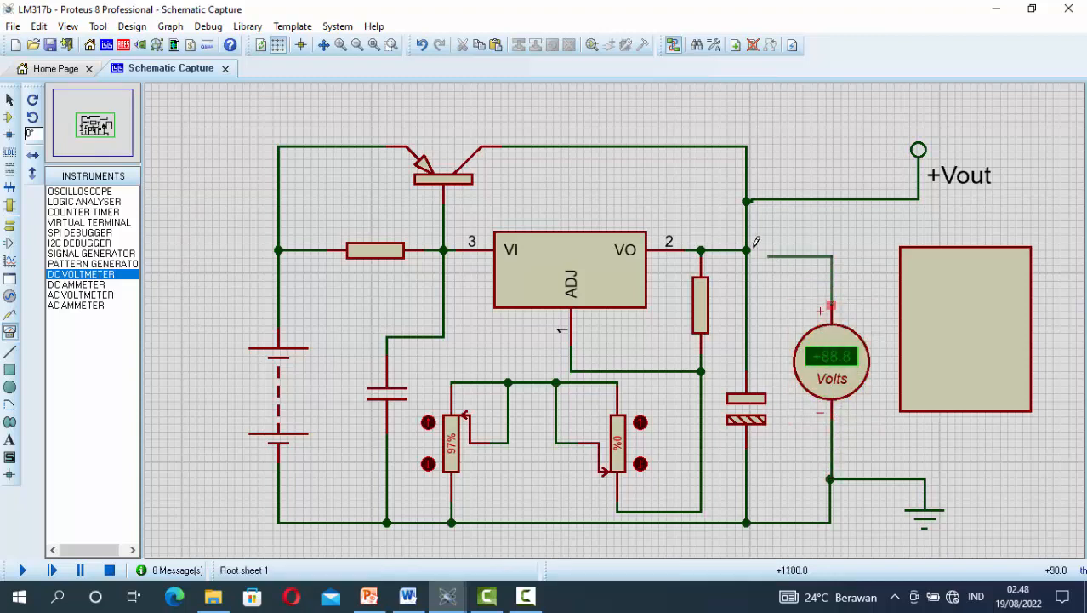
left_click(748, 251)
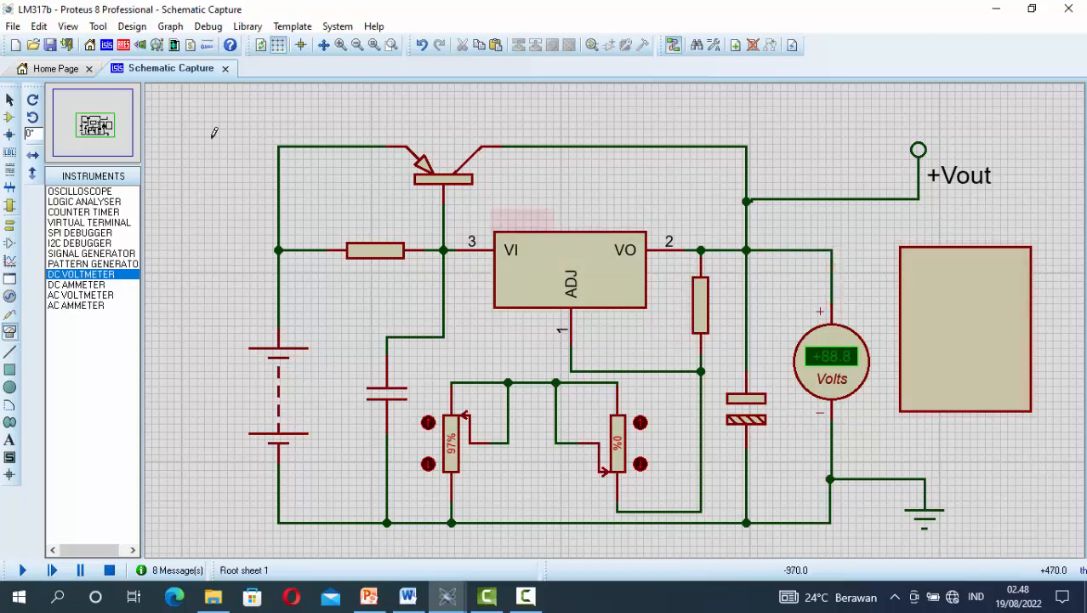
Try the graphics box behind the new voltmeter, then move it back to the empty area beside the meter.
left_click(951, 258)
left_click_drag(952, 257, 835, 270)
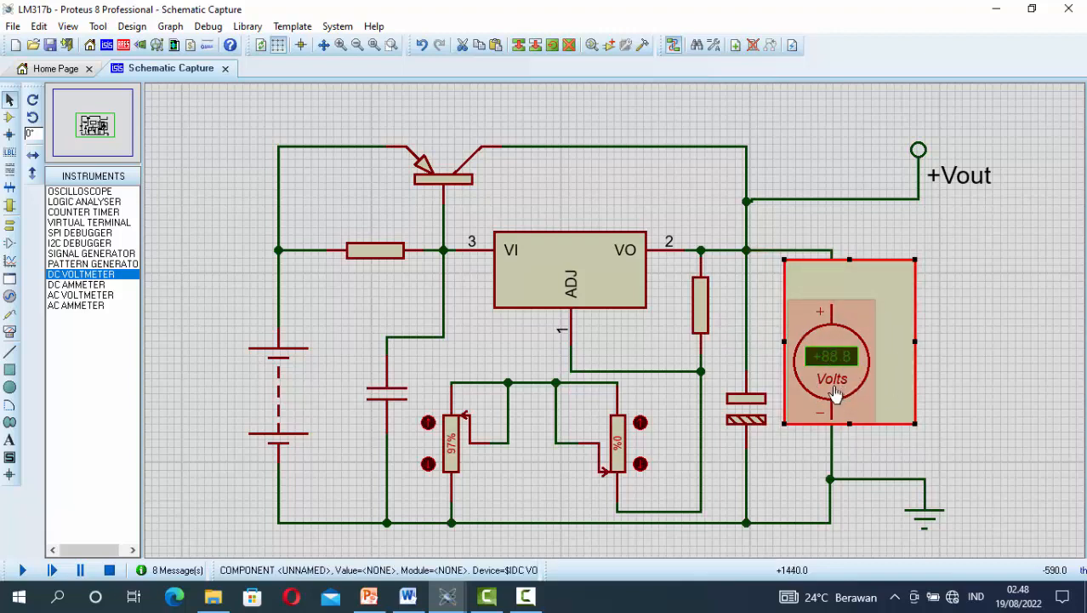
left_click_drag(852, 298, 975, 331)
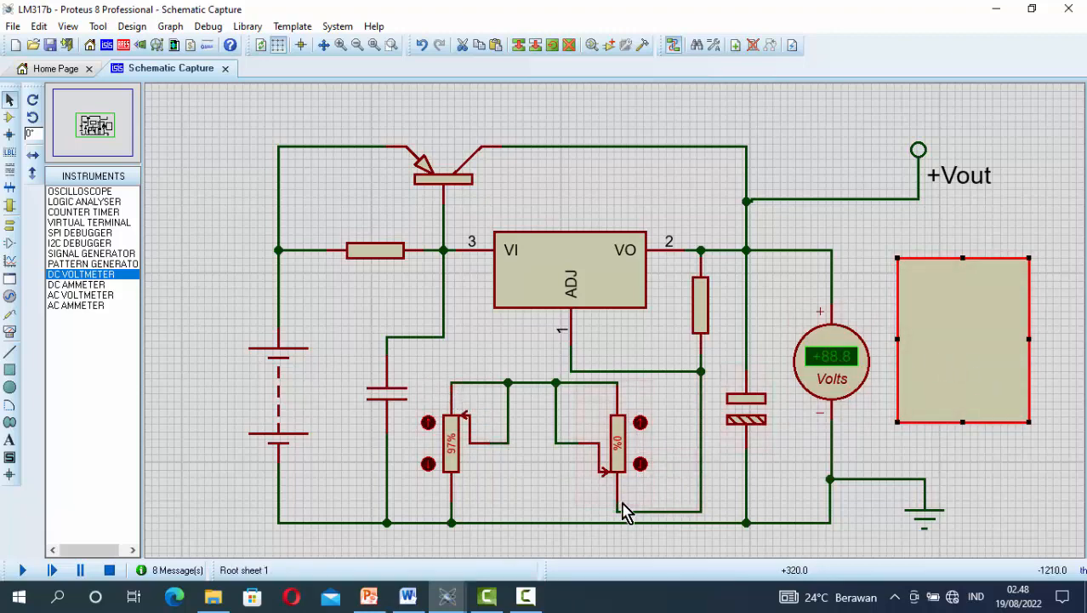
Delete the wire between the lower end of potentiometer RV2 and the regulator's ADJ line.
right_click(702, 508)
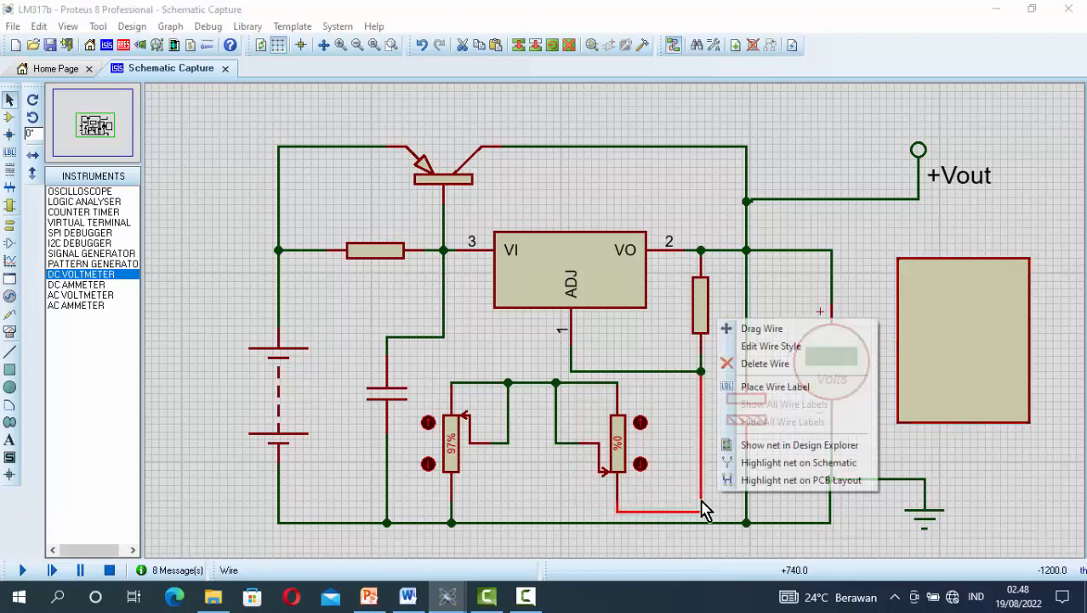
left_click(747, 365)
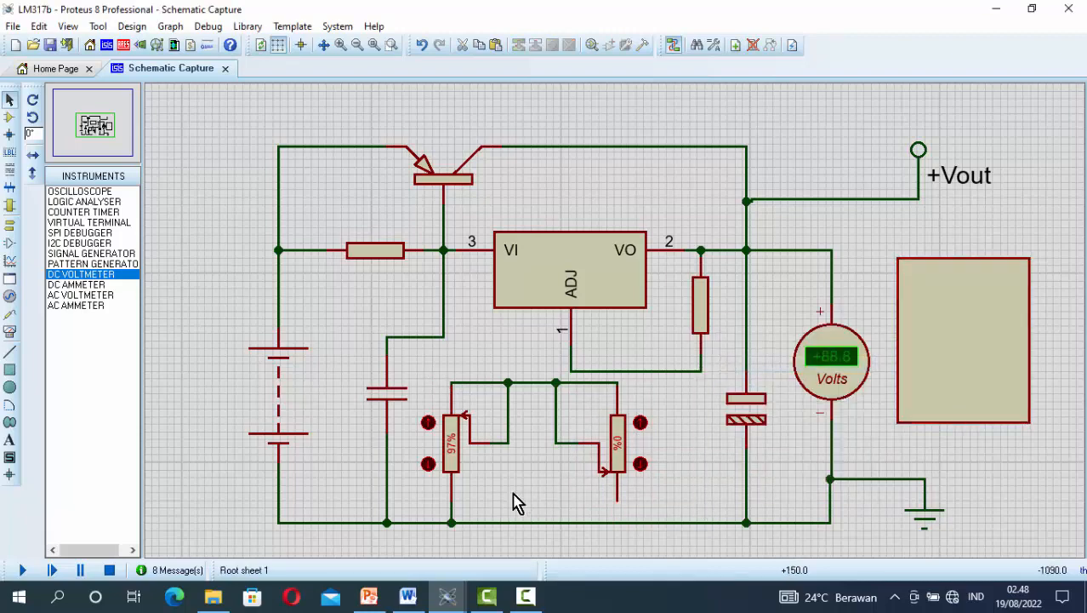
right_click(453, 517)
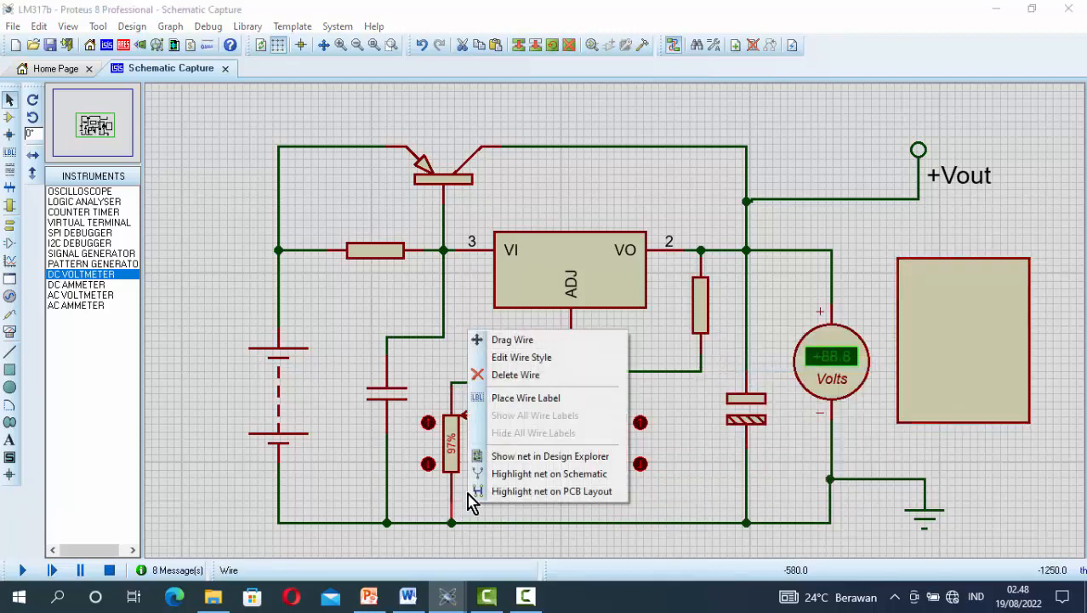
left_click(515, 358)
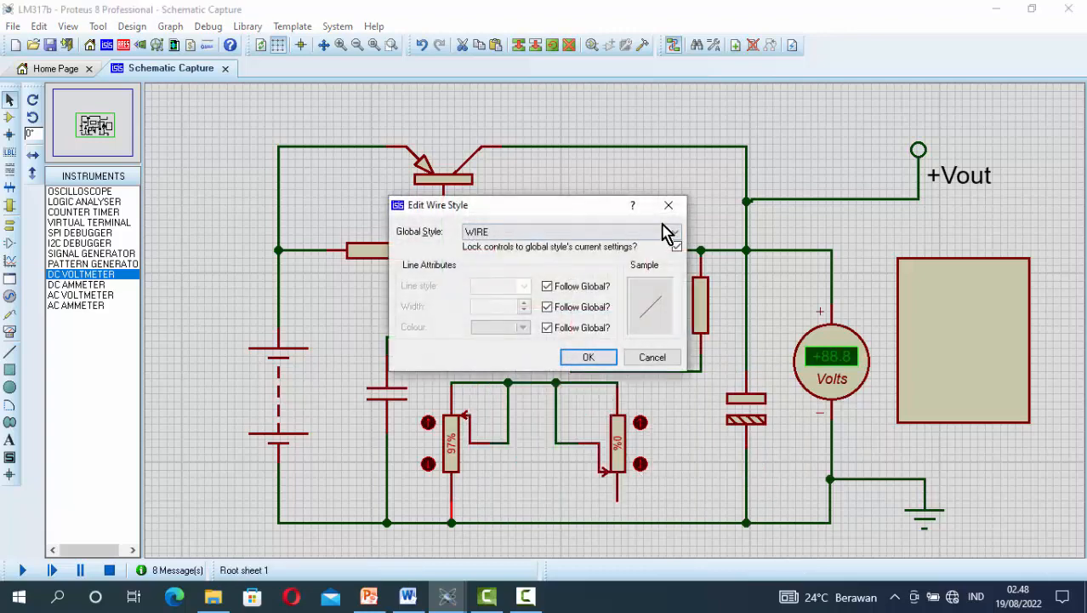
left_click(669, 205)
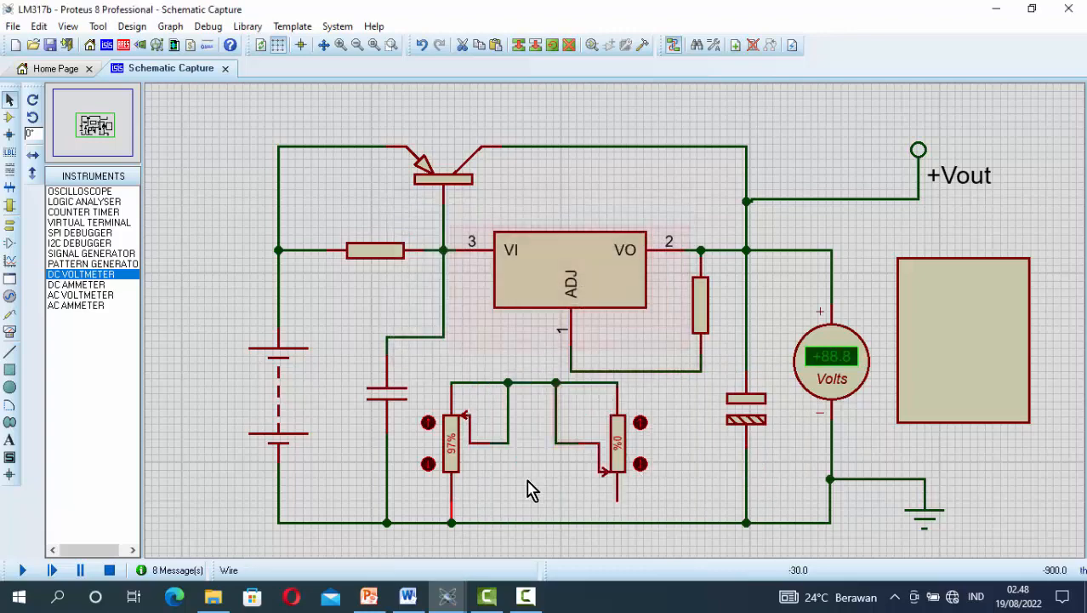
Delete the wire between the lower end of potentiometer RV1 and the ground rail.
right_click(453, 512)
left_click(504, 381)
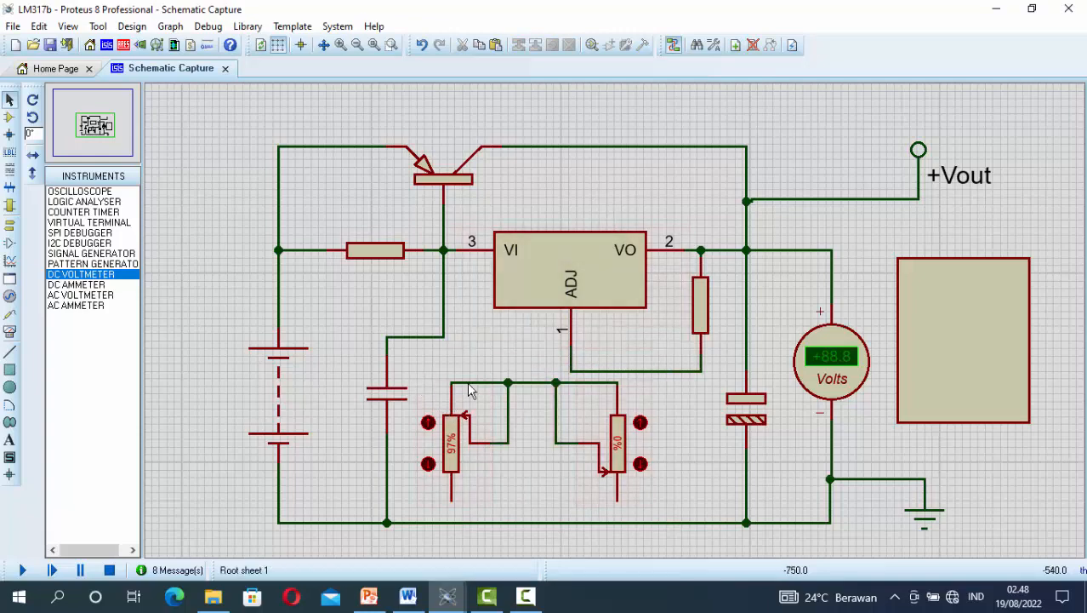
Paste a copy of the linked potentiometer pair above the regulator and delete the original pair below it.
left_click_drag(418, 375, 658, 510)
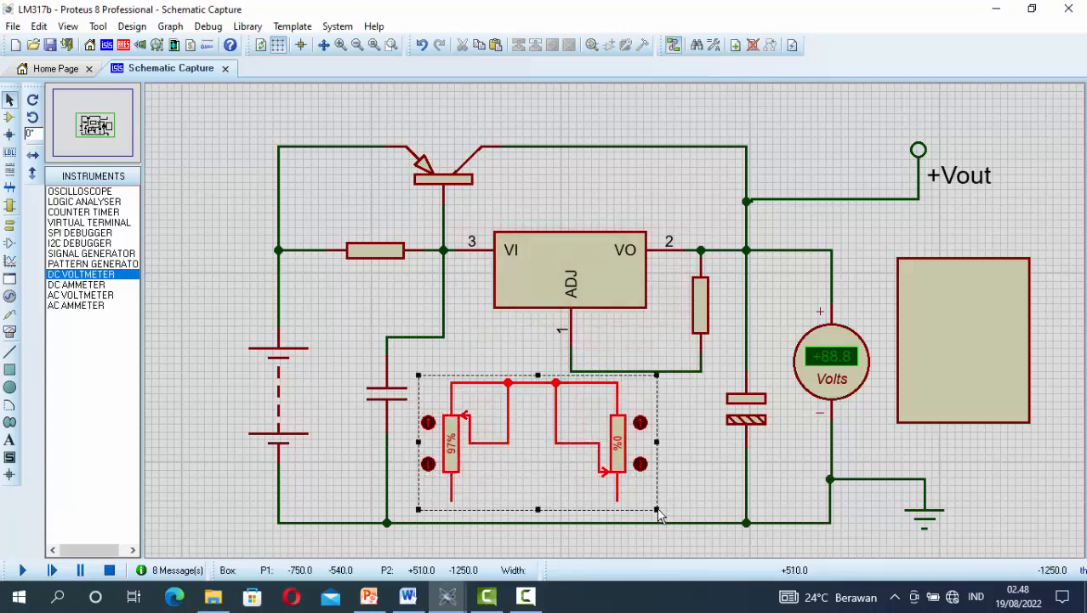
right_click(518, 405)
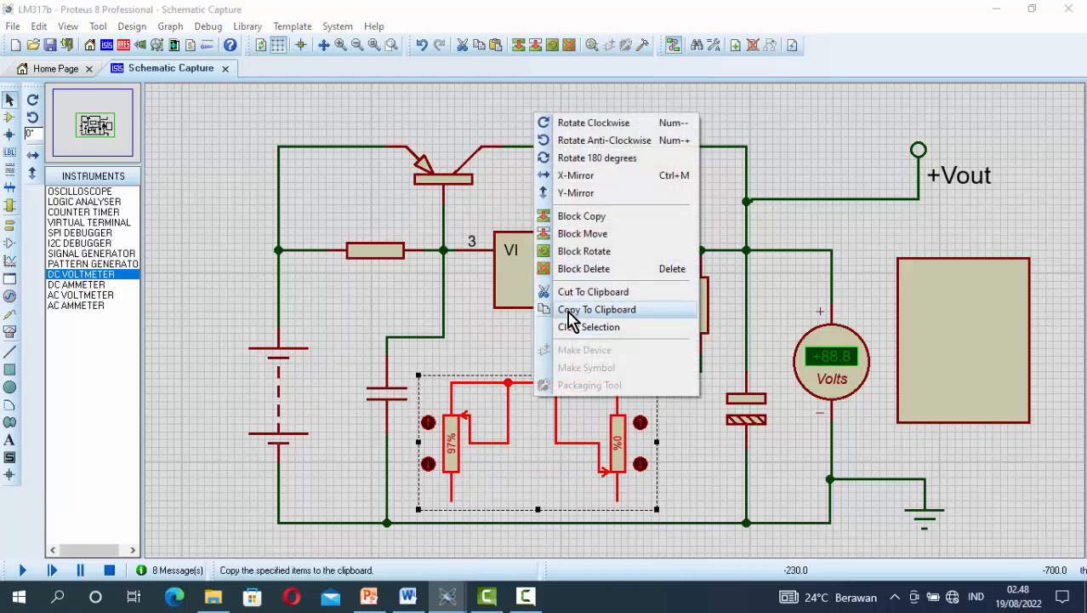
left_click(569, 313)
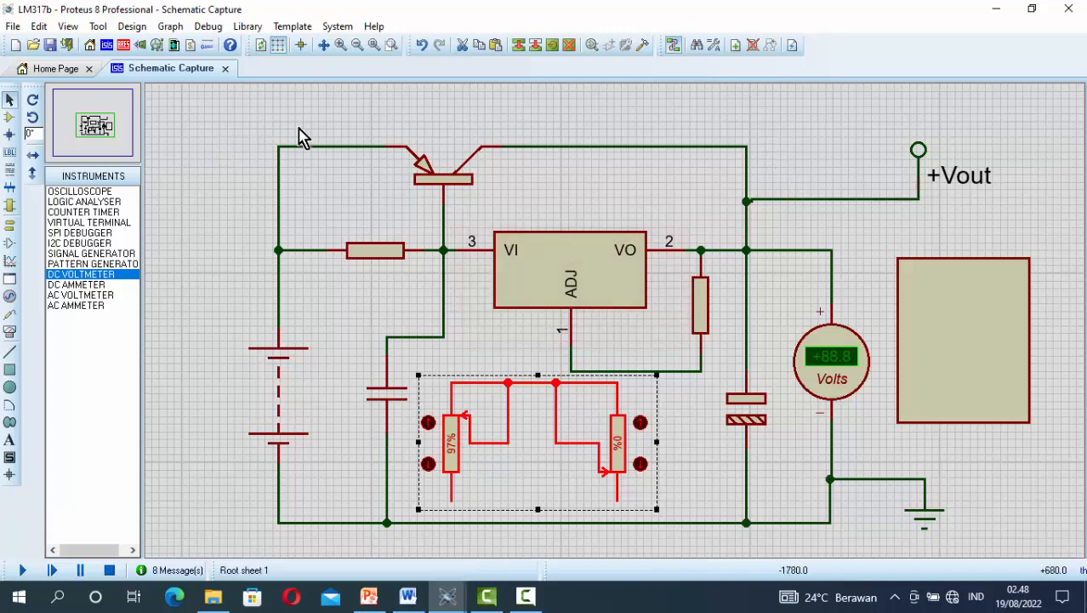
right_click(559, 111)
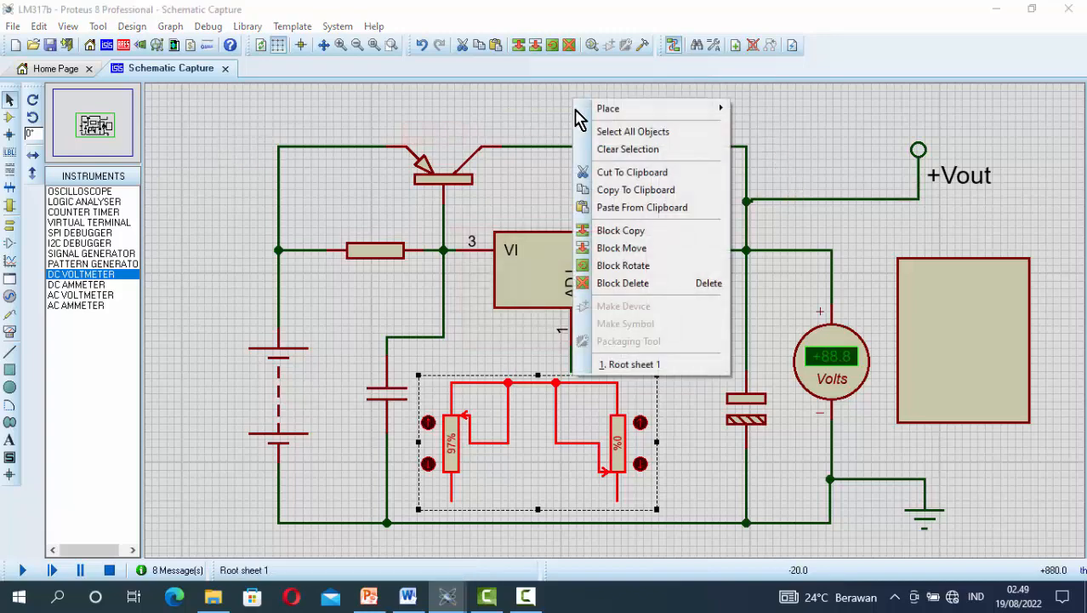
left_click(609, 208)
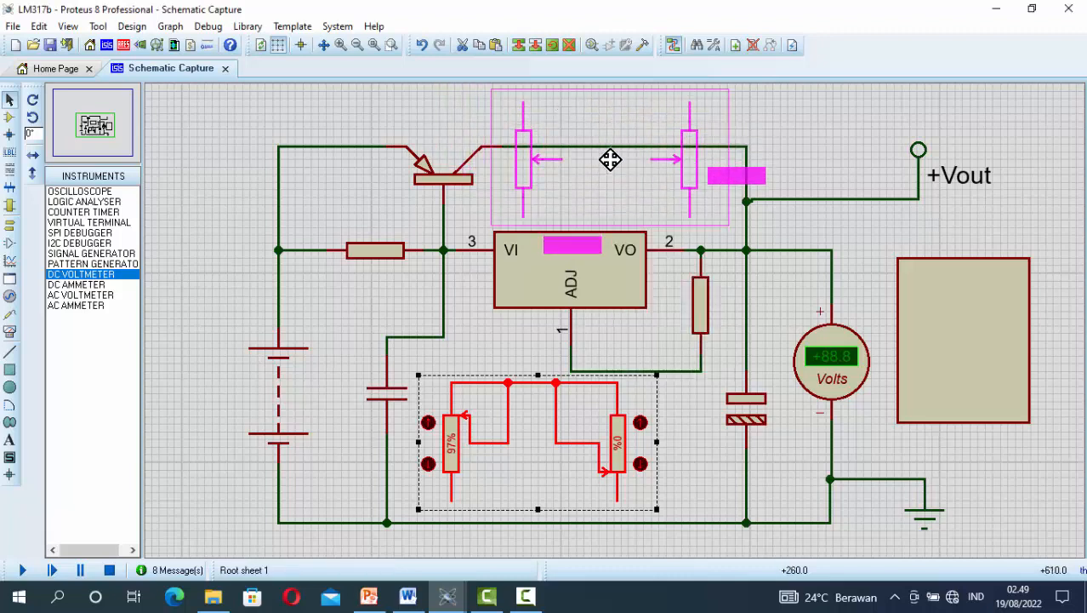
left_click(610, 162)
left_click(804, 131)
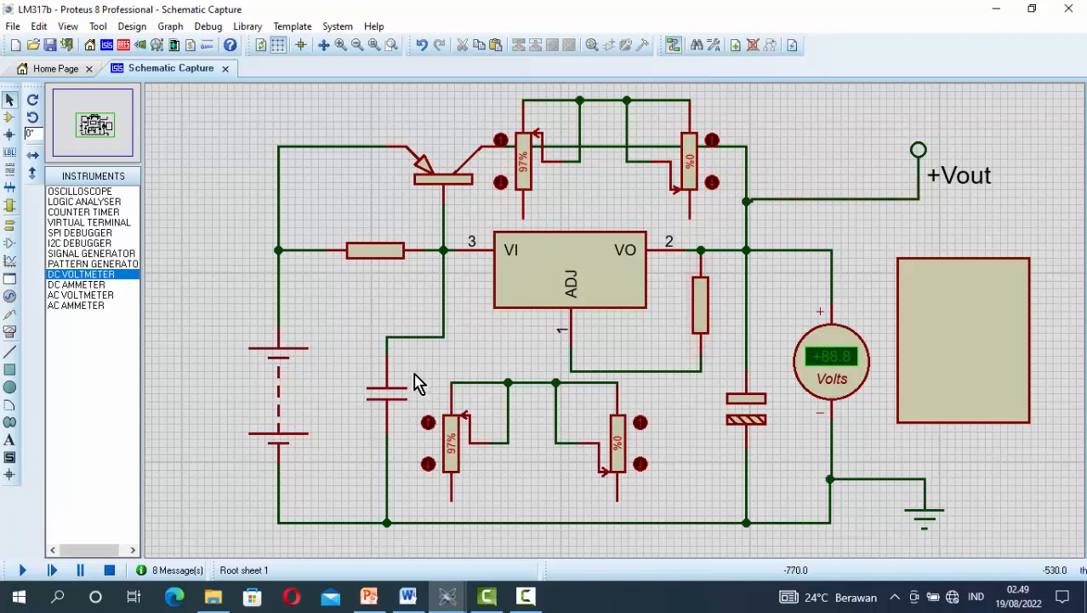
left_click_drag(414, 374, 666, 516)
key("Delete")
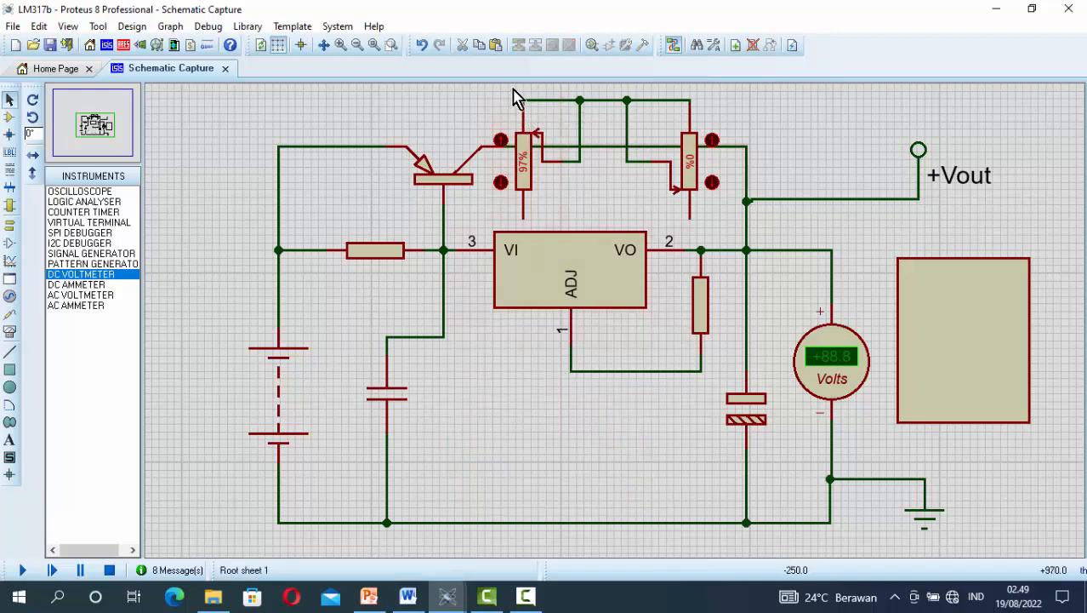
Try to move the pasted potentiometer pair below the regulator and undo the move.
left_click_drag(508, 88, 722, 232)
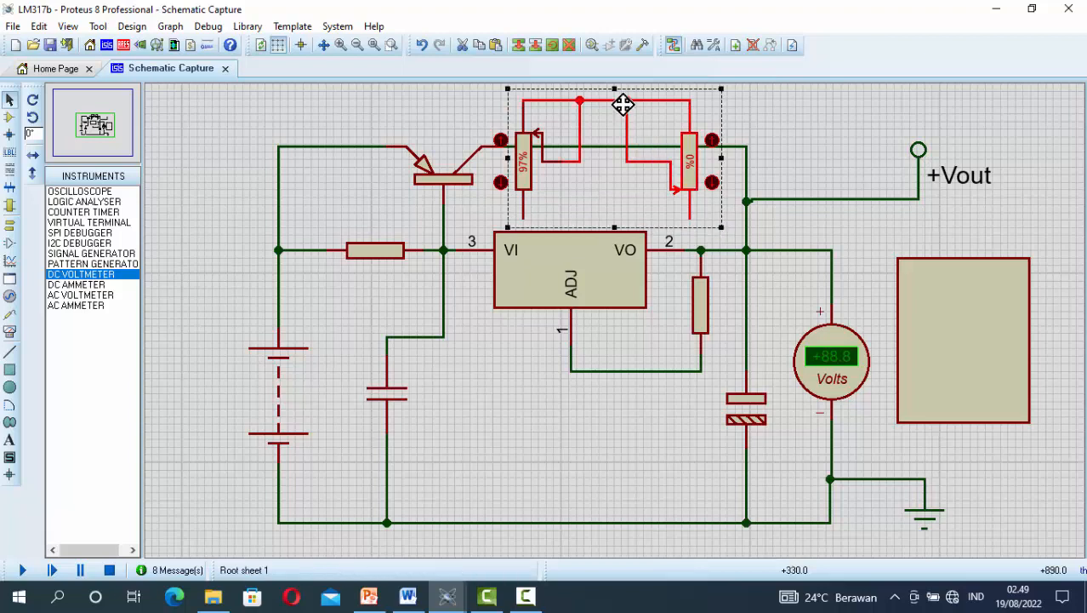
left_click(481, 96)
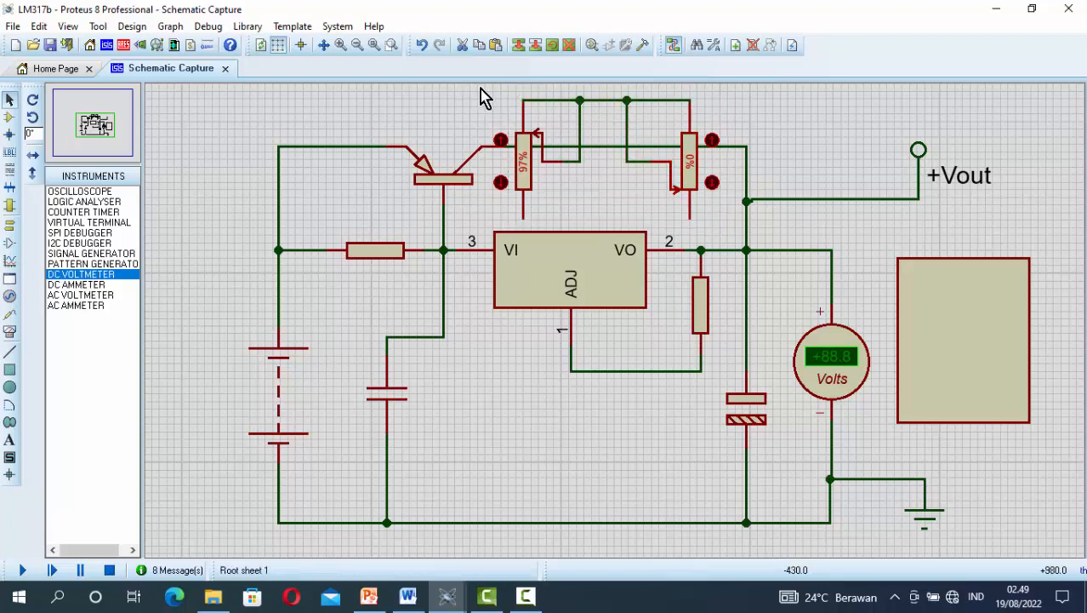
left_click_drag(481, 96, 720, 236)
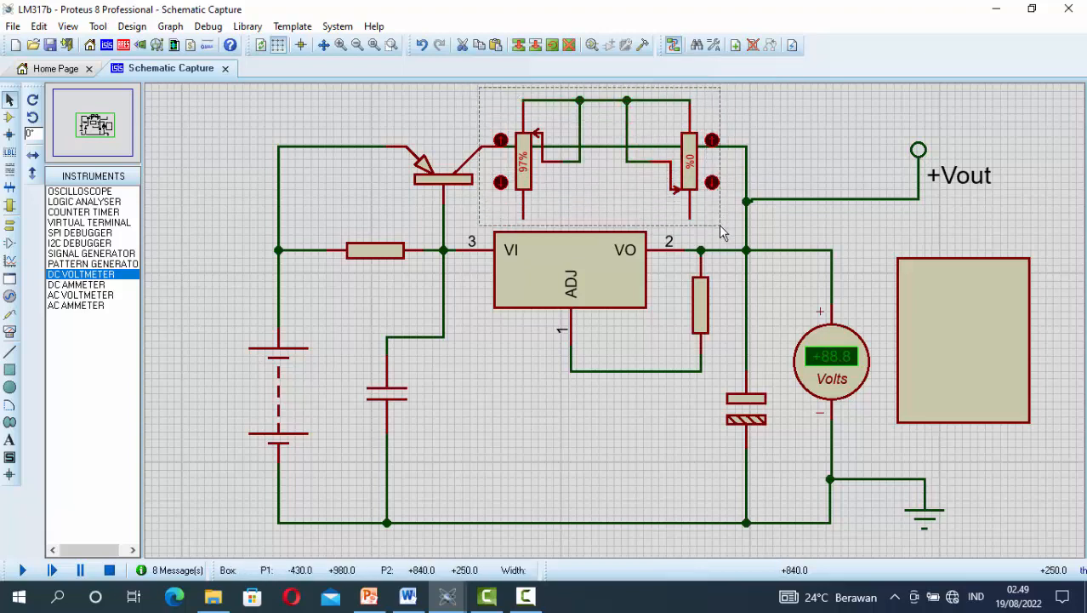
left_click_drag(607, 114, 547, 414)
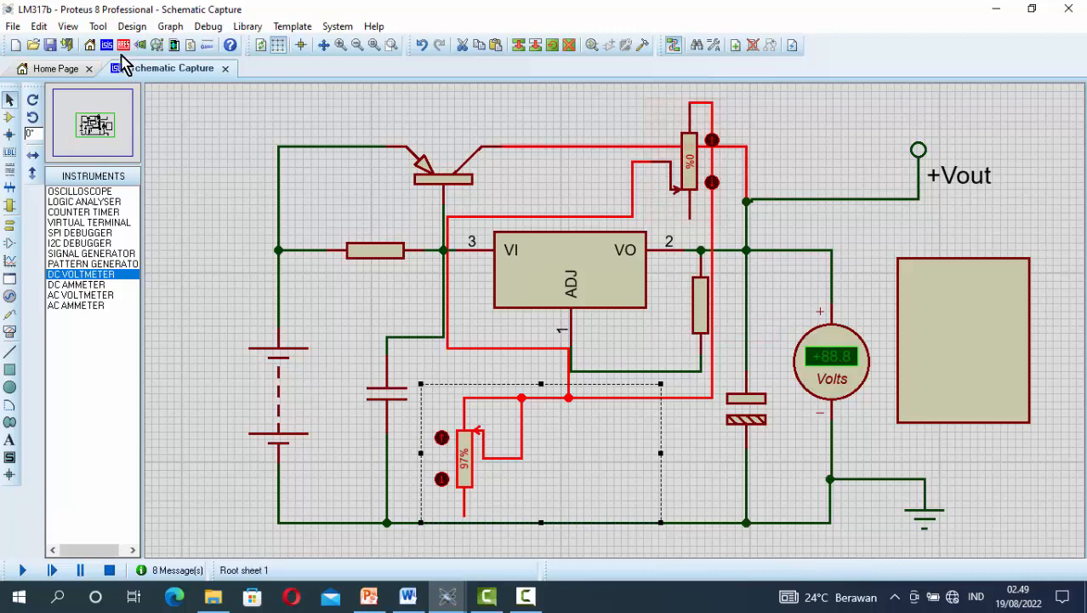
left_click(39, 27)
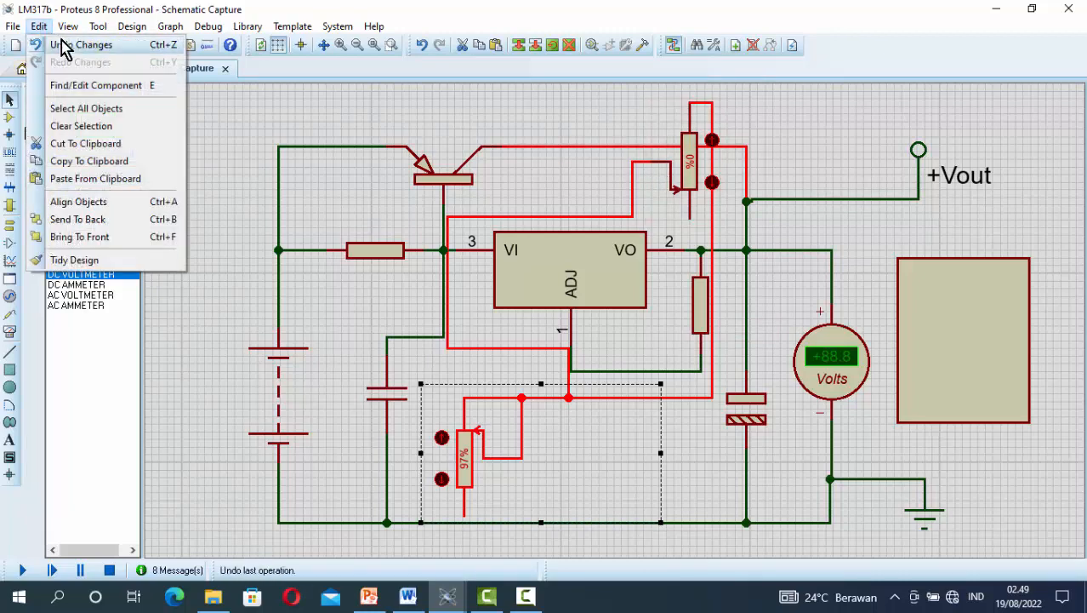
left_click(68, 48)
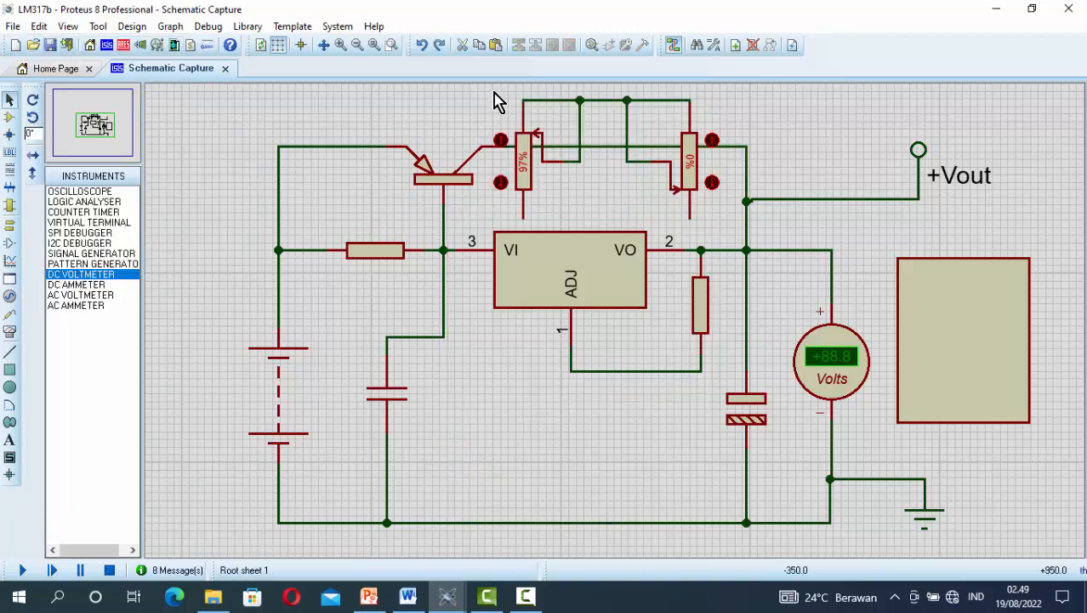
left_click_drag(483, 99, 736, 229)
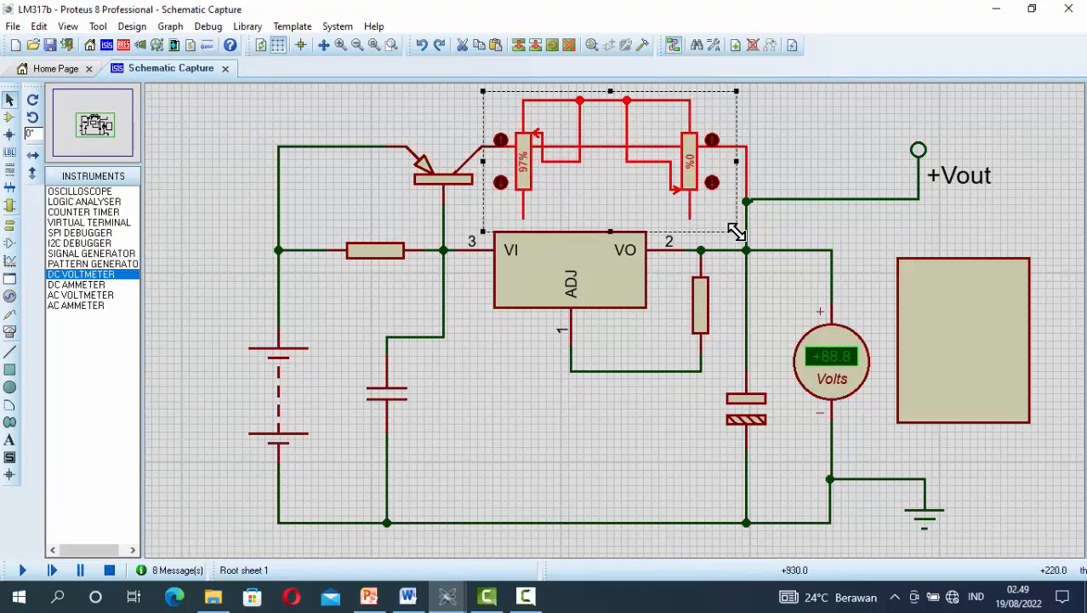
right_click(650, 121)
left_click(777, 109)
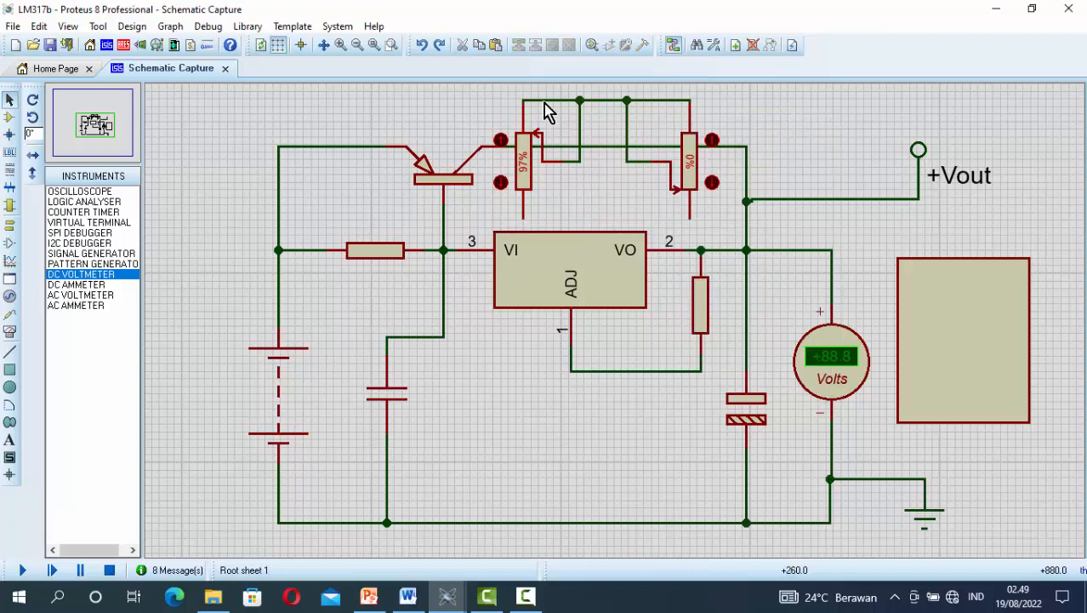
Move the whole potentiometer pair with its wiring from above the regulator to the empty space below it.
left_click_drag(485, 87, 731, 230)
left_click_drag(651, 105, 586, 387)
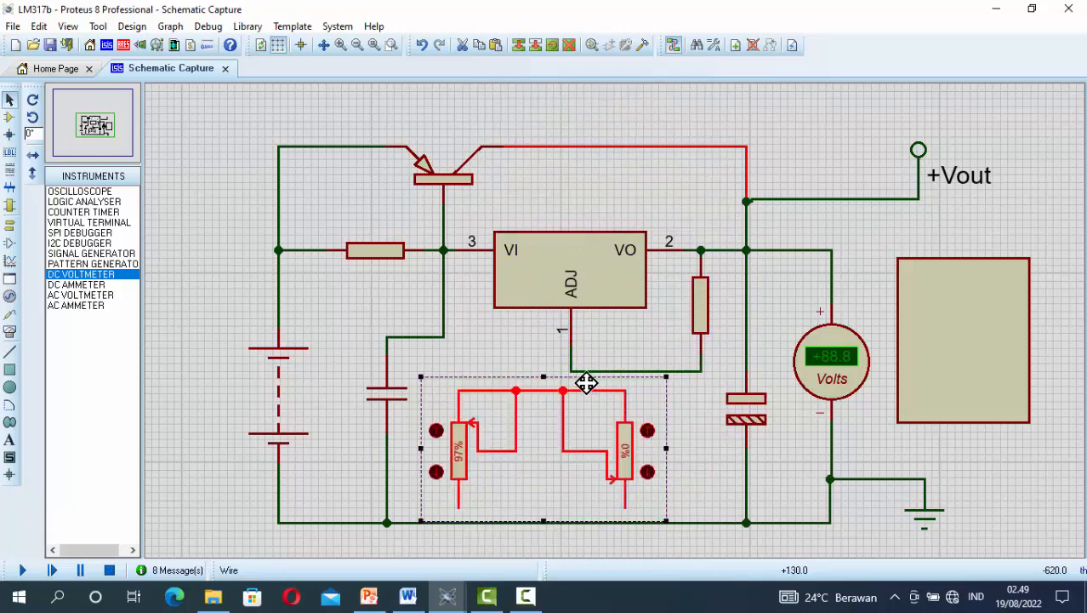
left_click(821, 125)
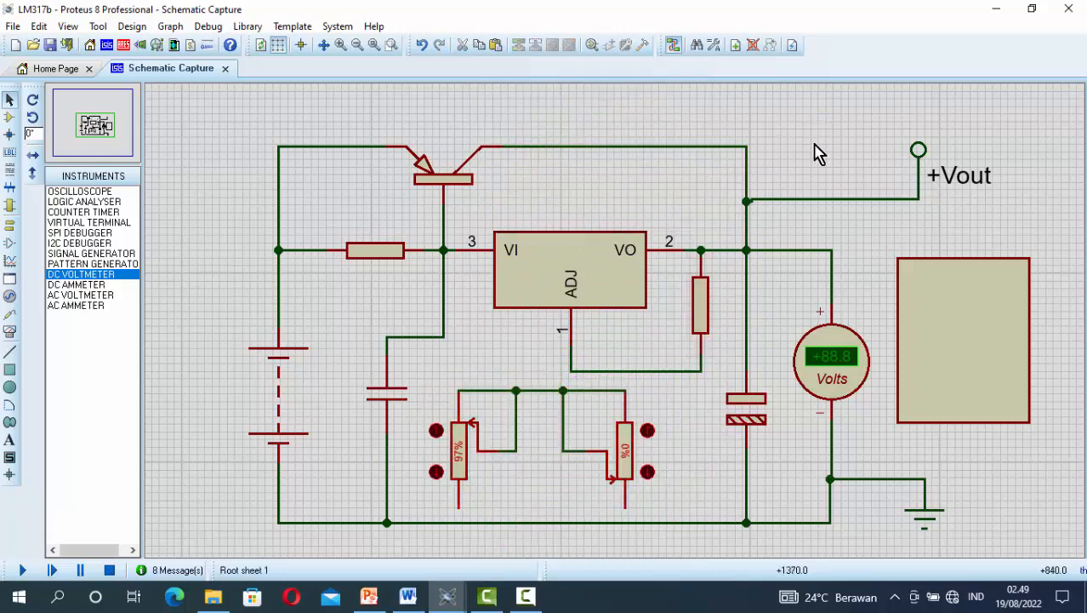
Wire the 0% potentiometer's lower end to the corner joining the resistor and ADJ line, and delete the wire linking the two potentiometers.
left_click(625, 509)
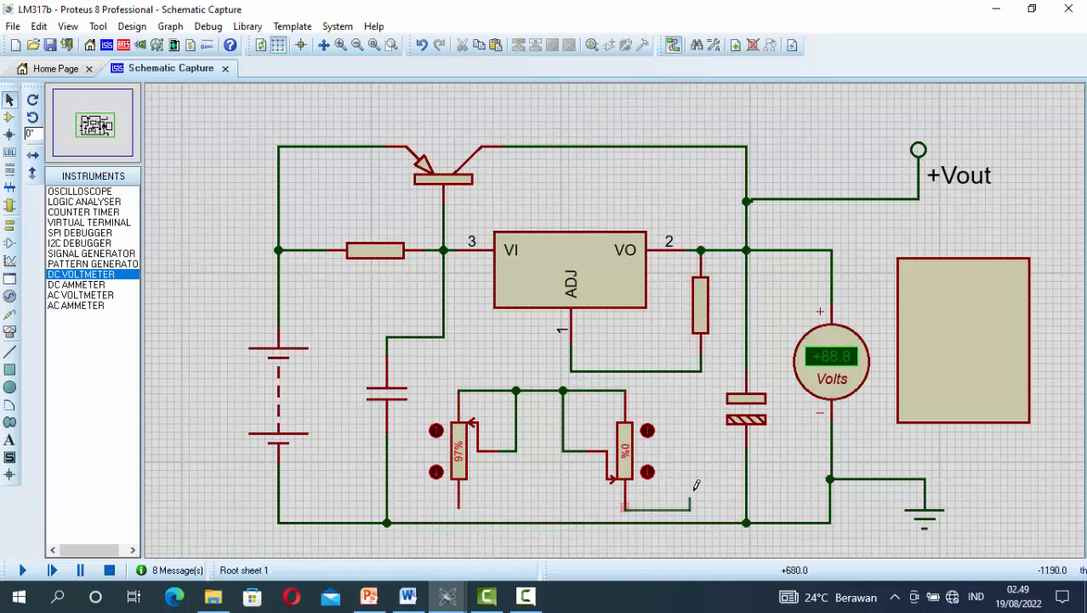
left_click(701, 371)
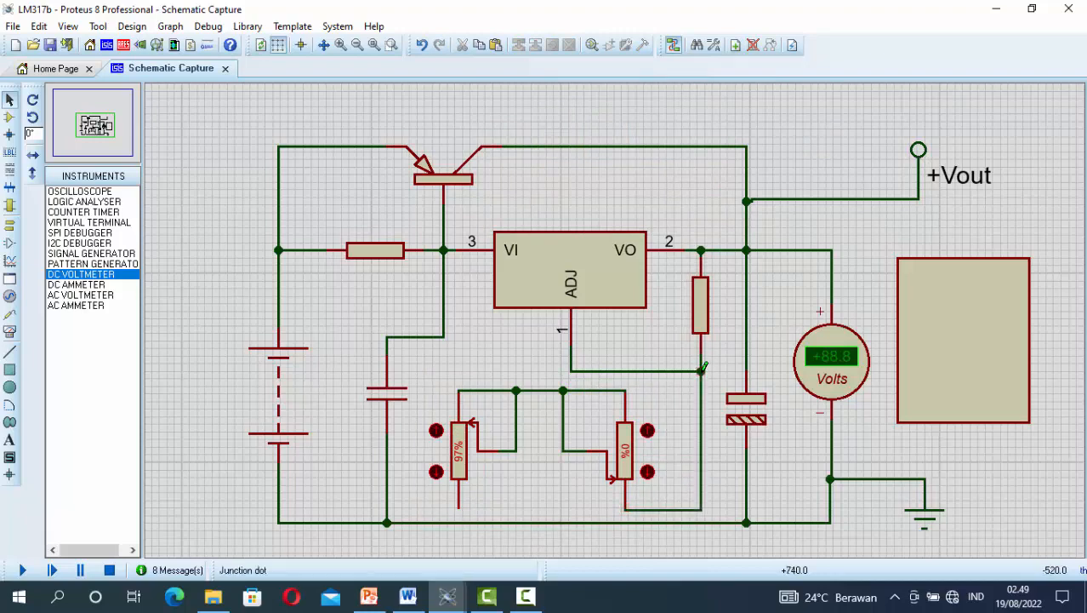
right_click(553, 393)
left_click(606, 428)
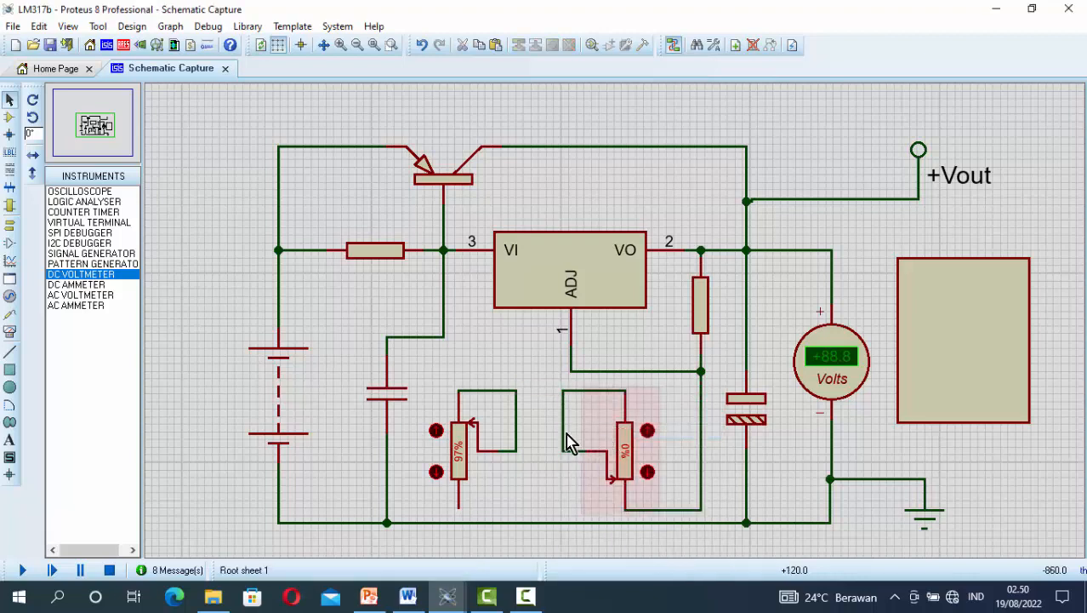
X-mirror the 97% potentiometer together with its wiper loop and shift it slightly toward the capacitor.
left_click_drag(417, 371, 541, 512)
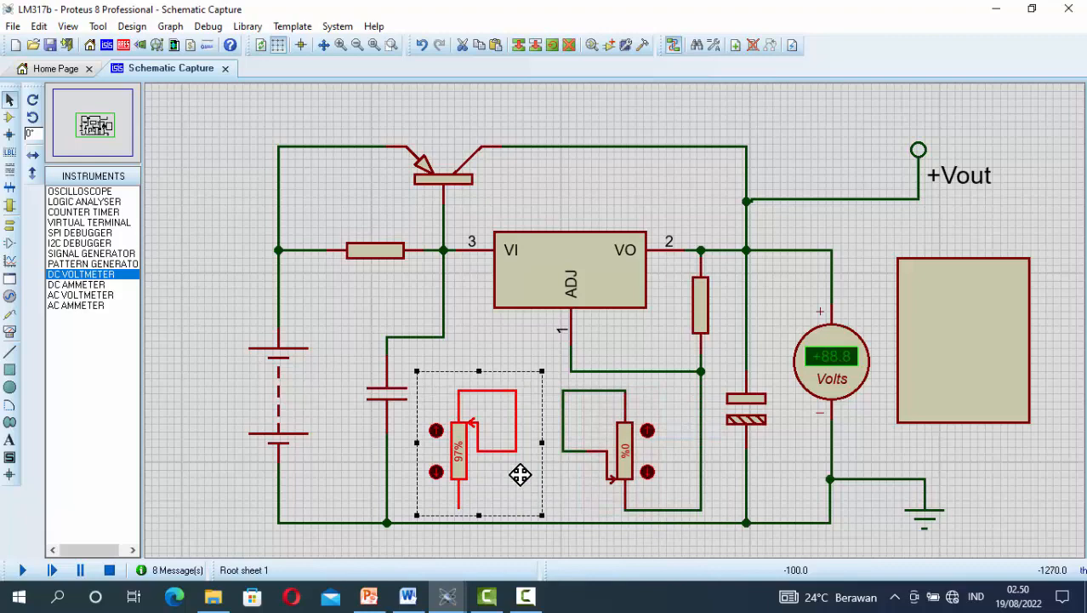
right_click(510, 392)
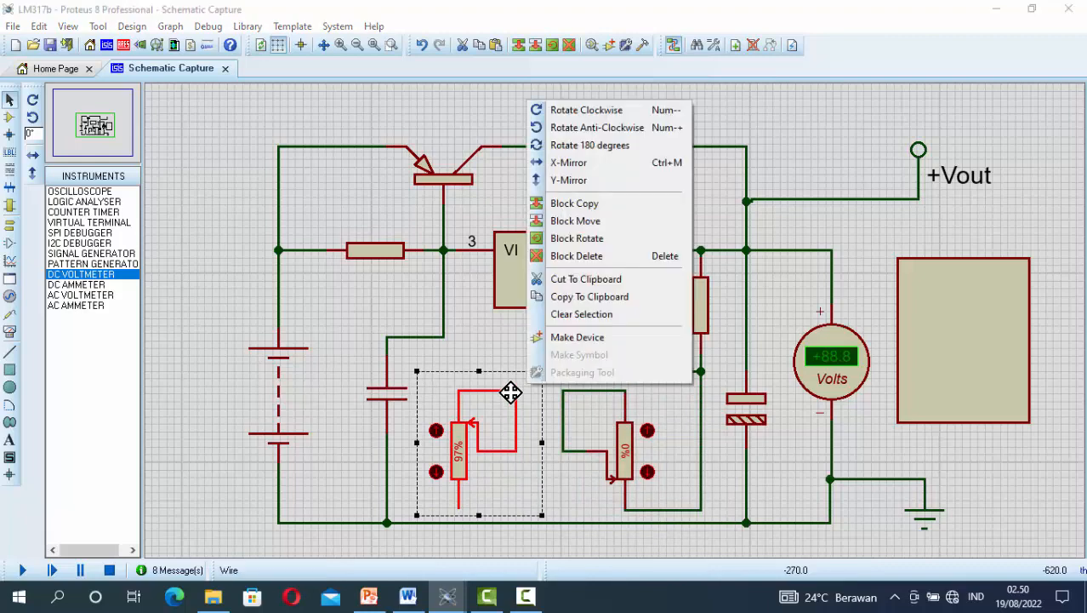
left_click(555, 165)
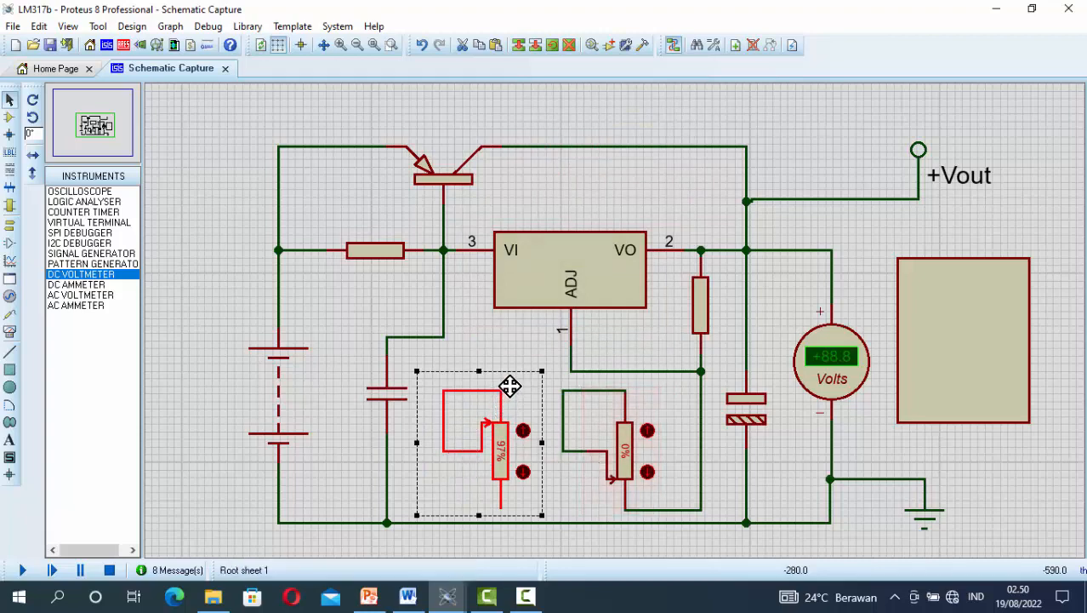
mouse_move(511, 385)
left_mouse_down()
mouse_move(522, 383)
mouse_move(500, 386)
left_mouse_up()
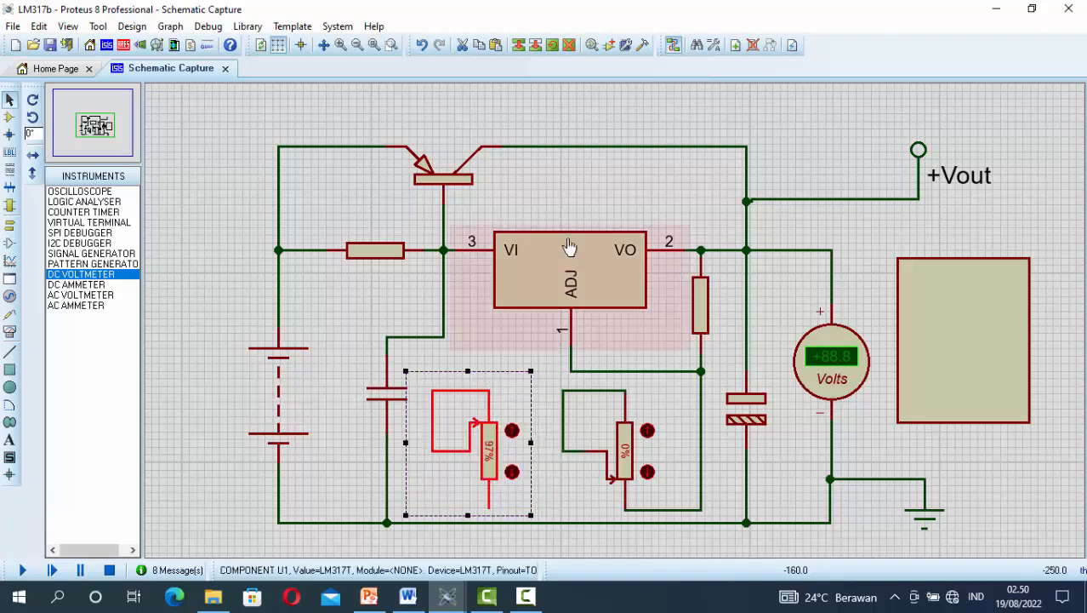
Wire the 97% potentiometer's lower end to the ground rail and its upper loop to the 0% potentiometer's upper loop.
left_click(582, 203)
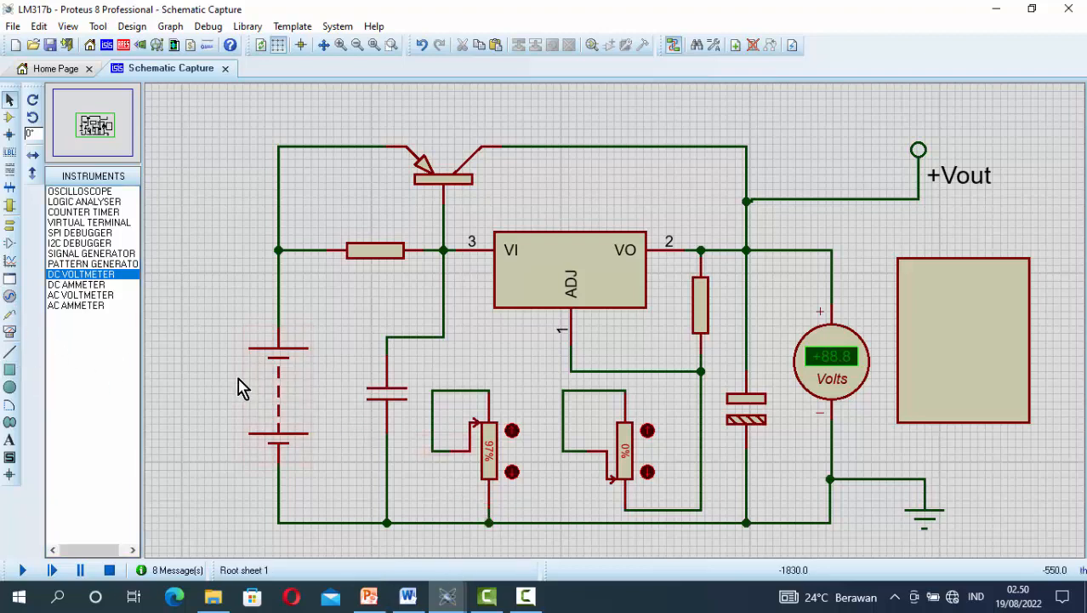
left_click(11, 356)
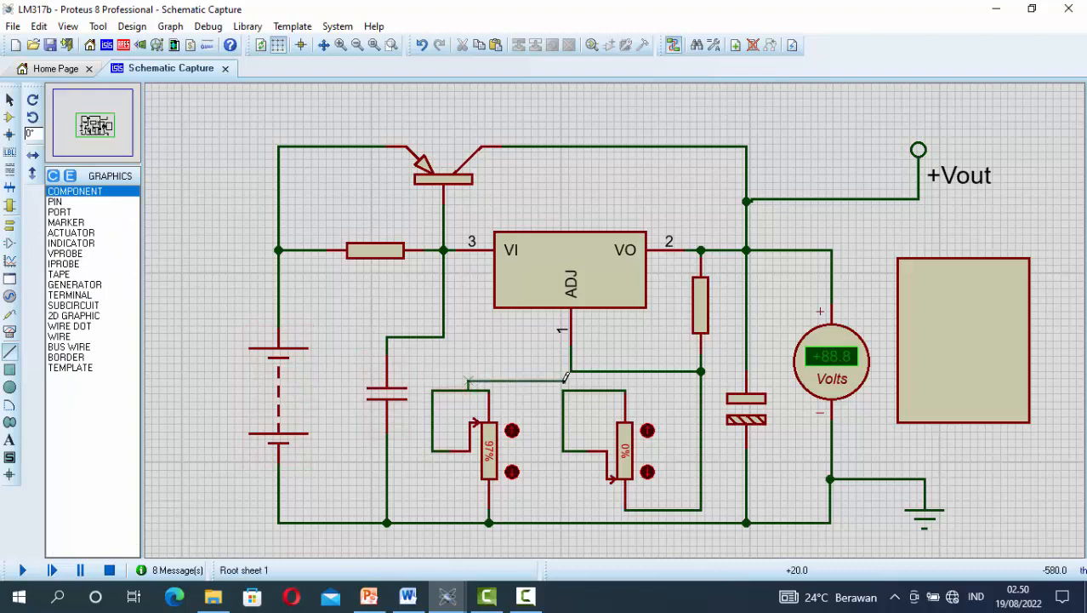
left_click(563, 388)
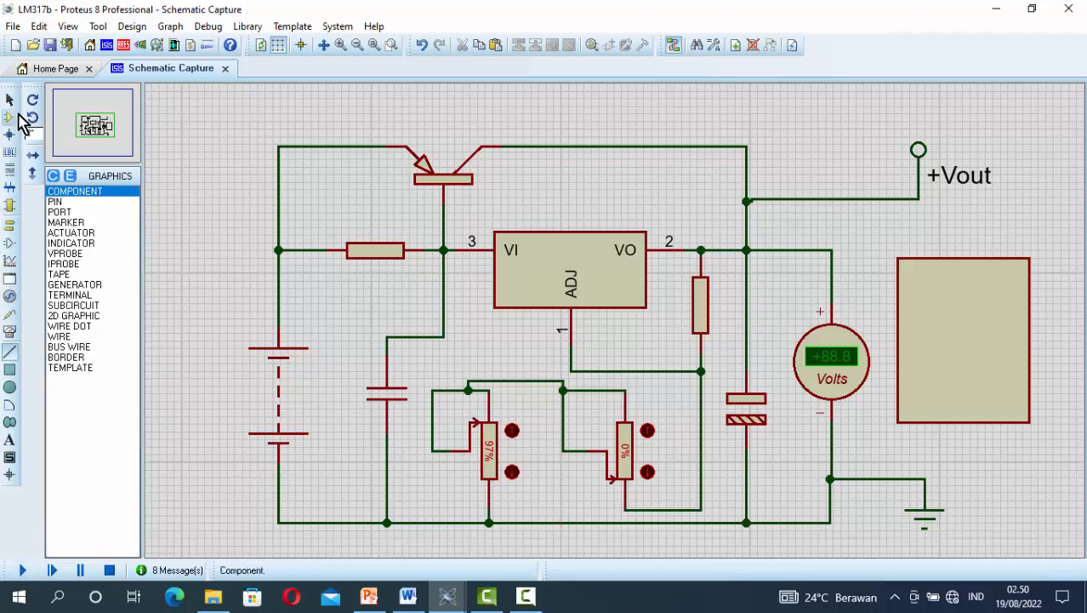
left_click(11, 100)
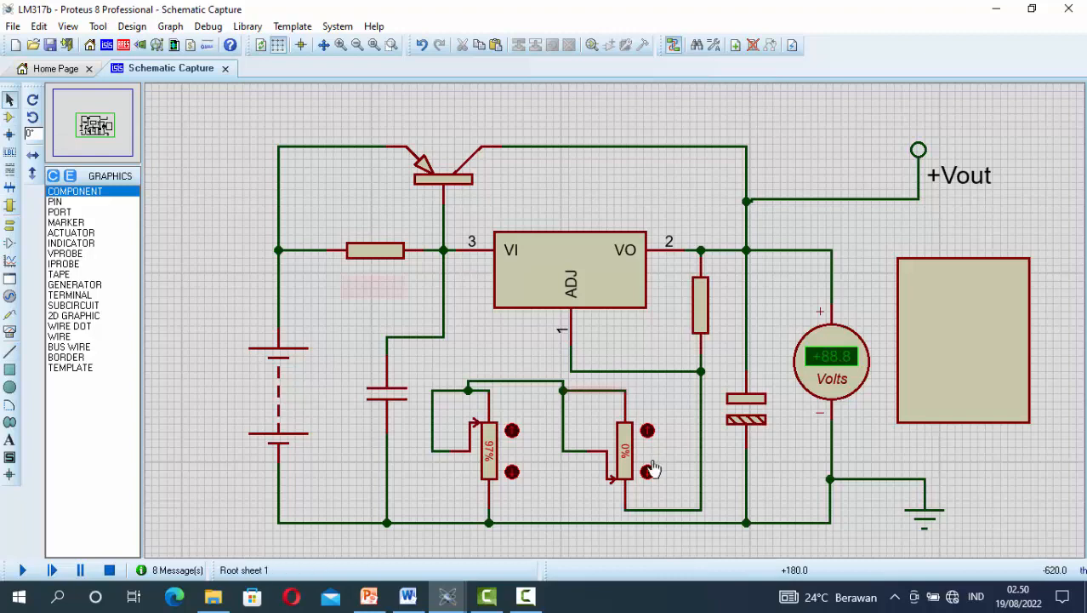
Try the graphics box over each potentiometer in turn and move it back to the empty area beside the voltmeter.
left_click(947, 274)
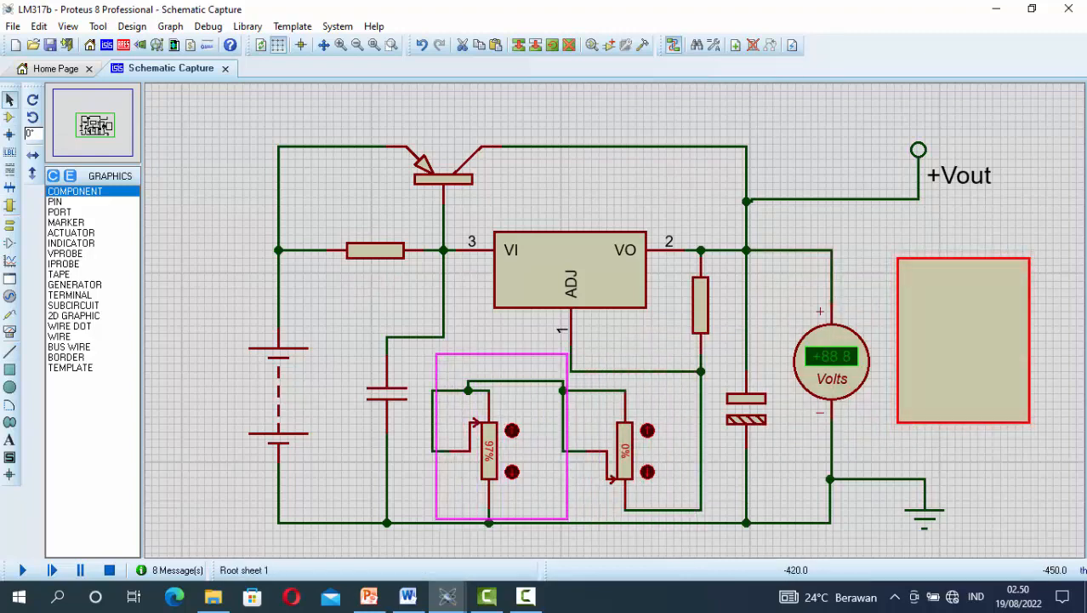
left_click(502, 515)
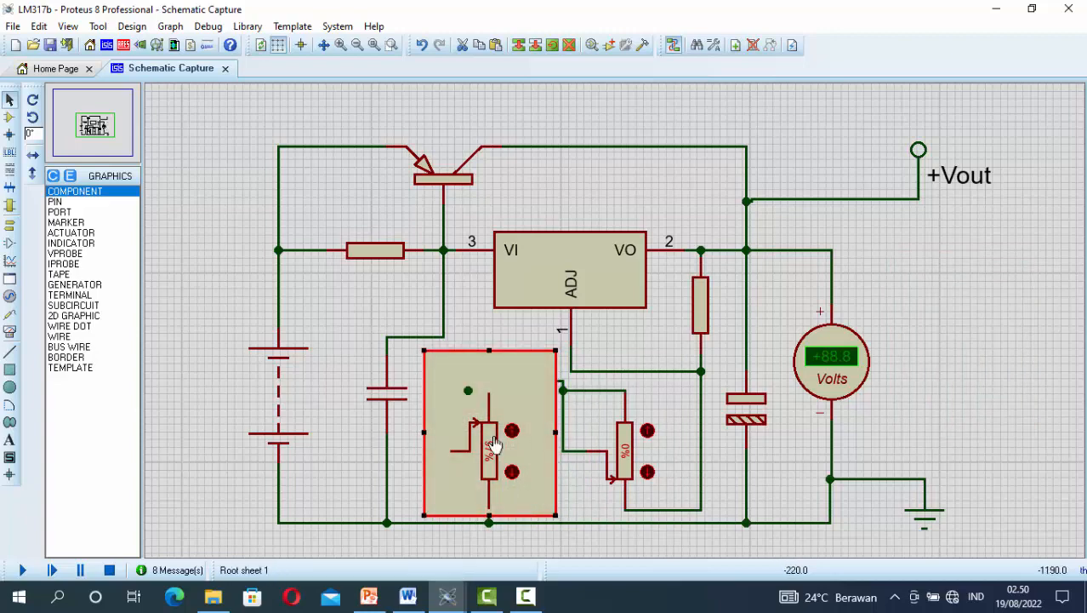
left_click_drag(478, 364, 616, 384)
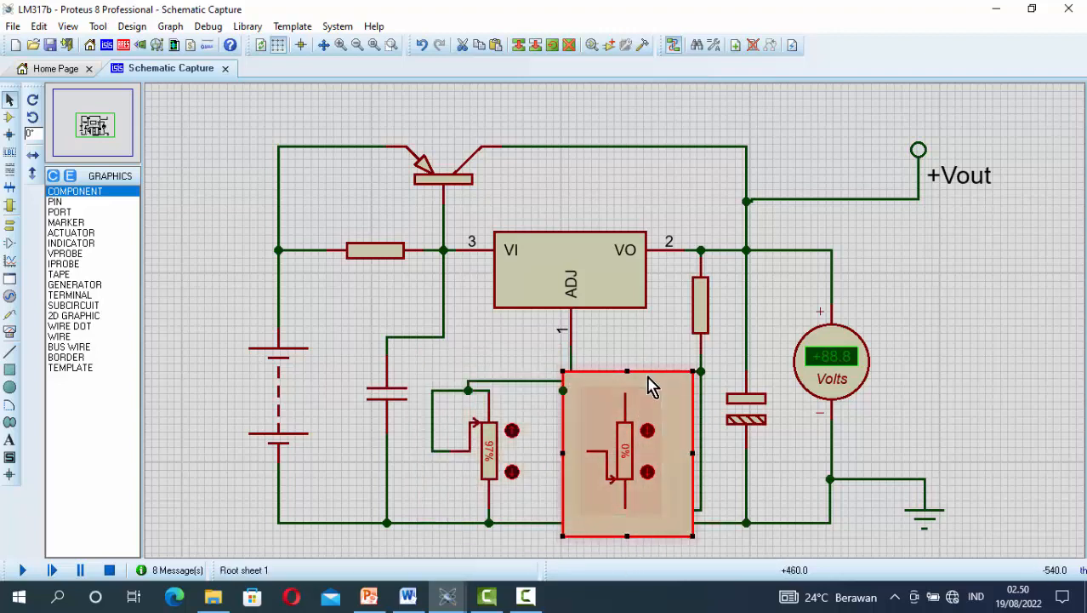
left_click_drag(651, 381, 1031, 257)
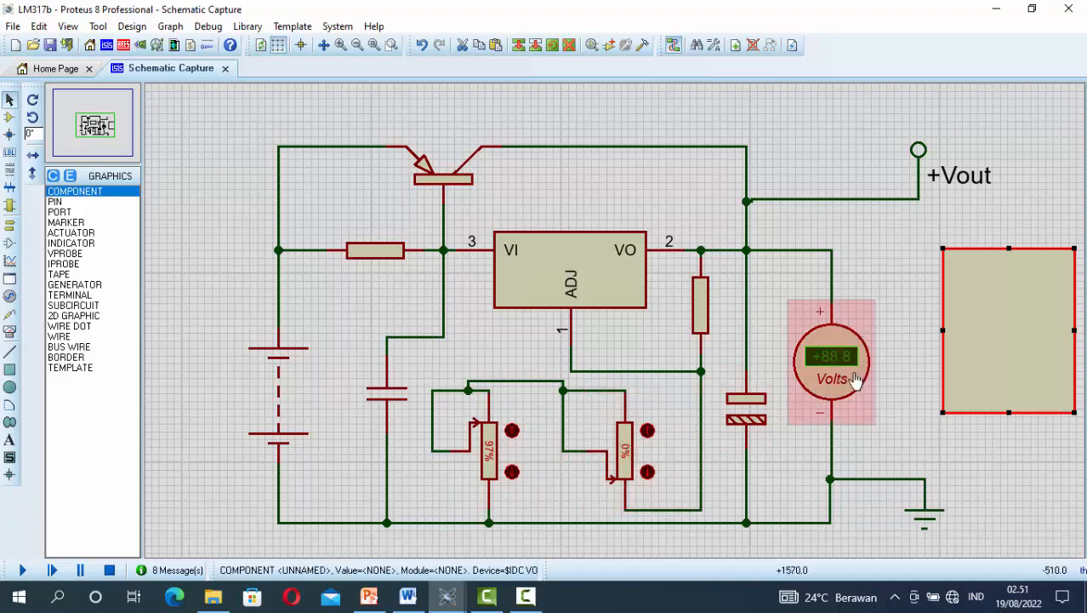
left_click(1015, 470)
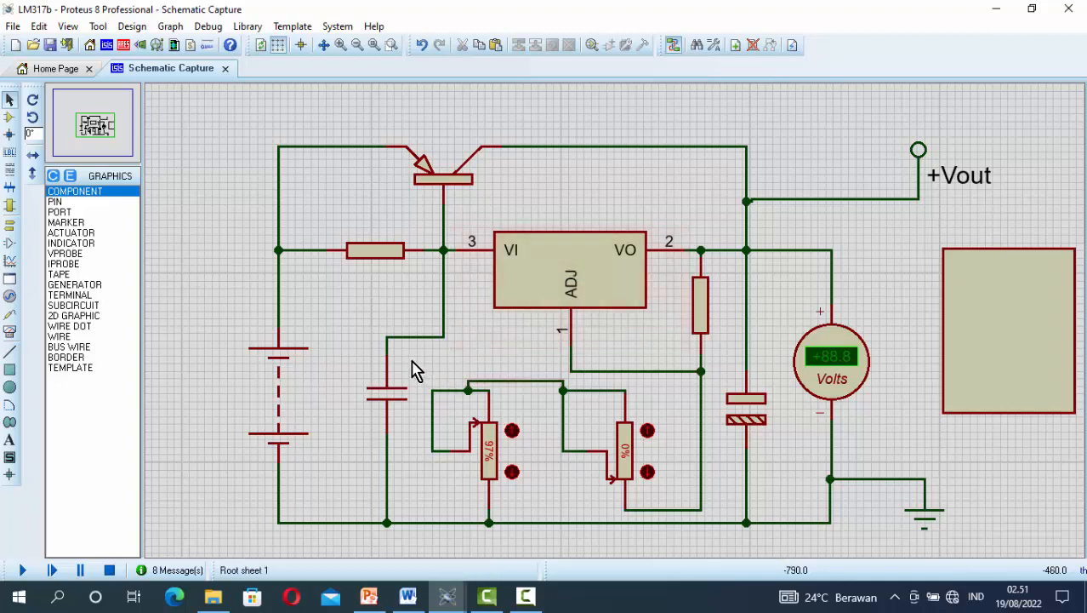
Move the 97% potentiometer with its wiring closer to the 0% potentiometer.
left_click_drag(412, 359, 532, 544)
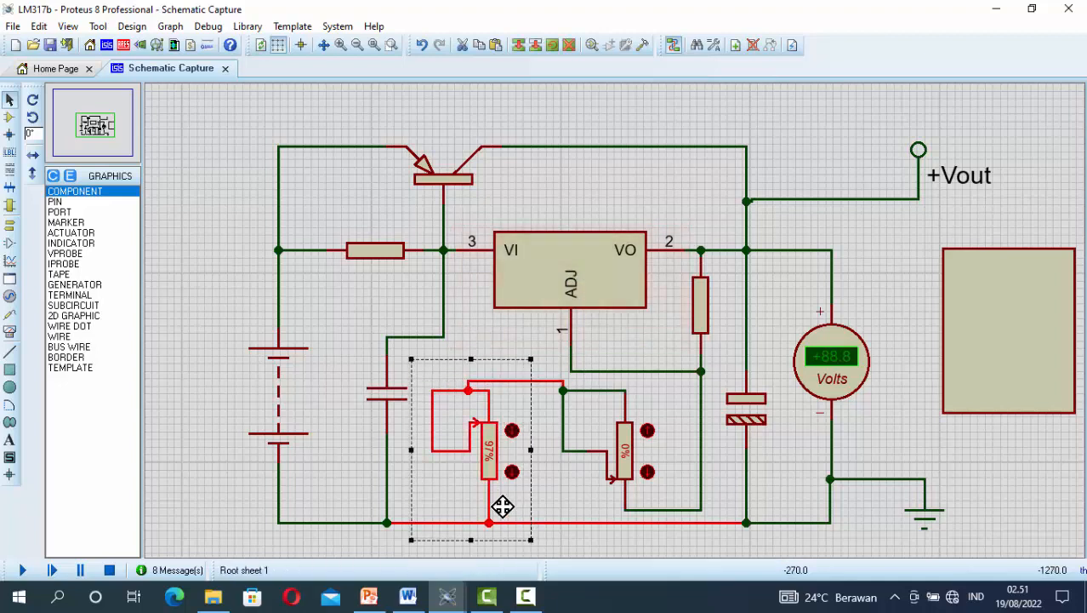
left_click_drag(488, 469, 561, 468)
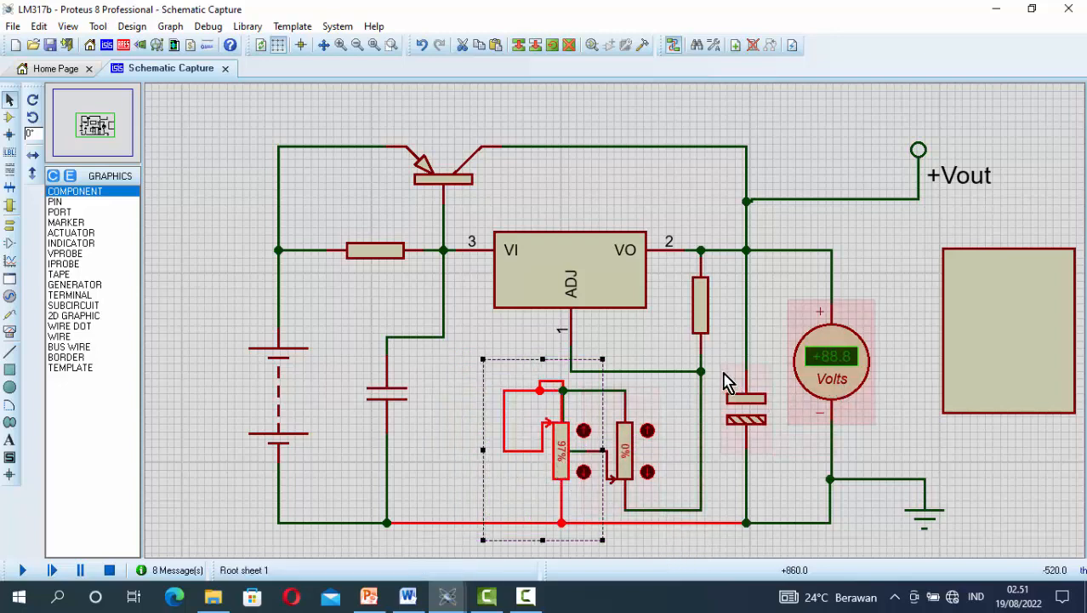
Move the LM317 regulator toward the output resistor, keeping its three pins wired.
left_click(570, 264)
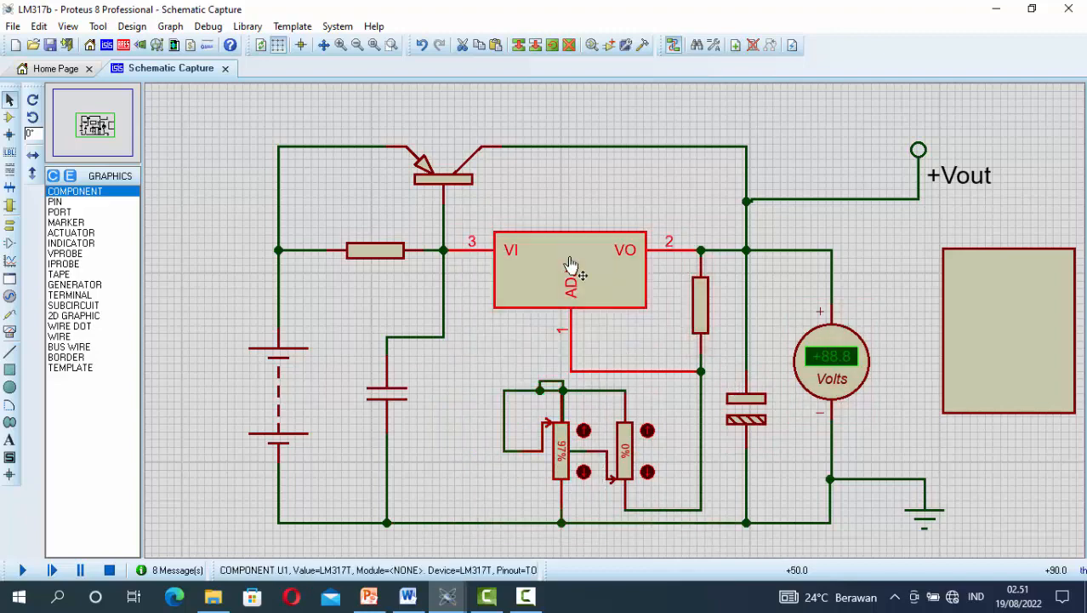
left_click_drag(570, 265, 606, 265)
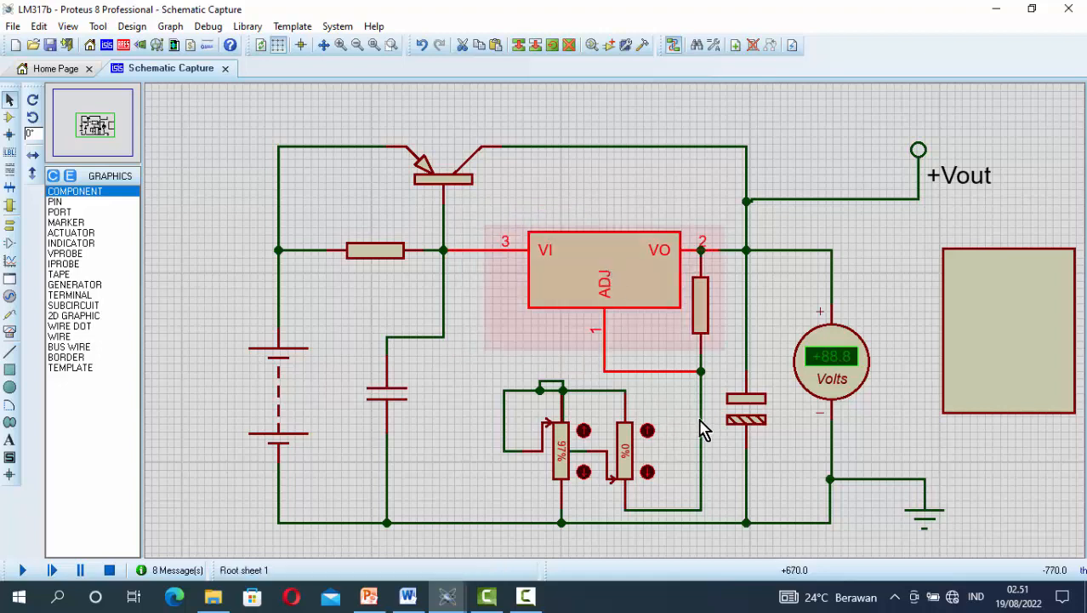
left_click(700, 317)
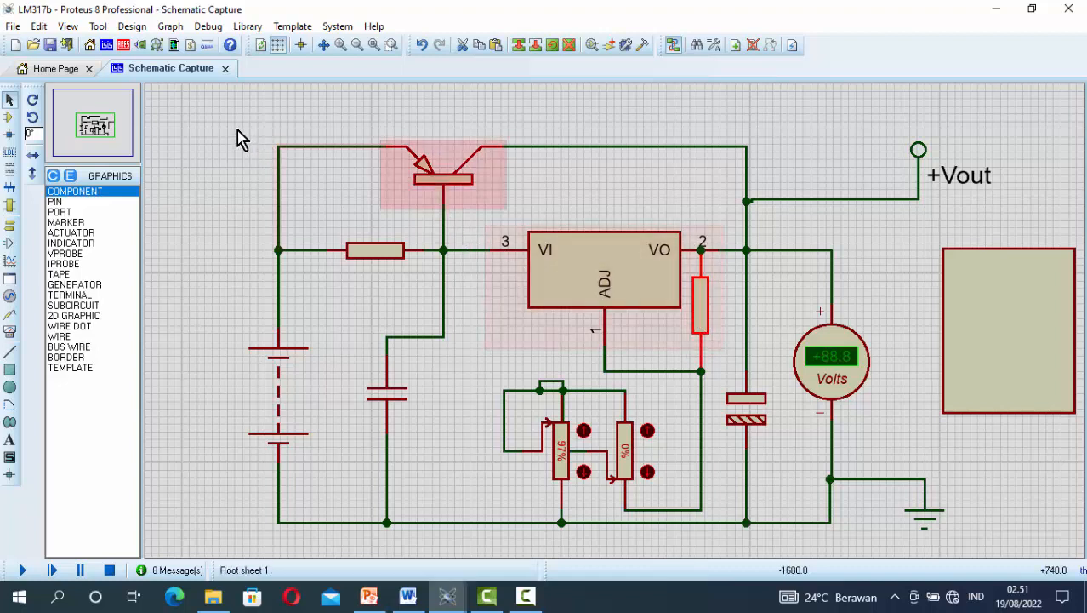
Move the transistor and input resistor onto the LM317, and stack the battery and non-polarized capacitor over the regulator and potentiometers.
left_click_drag(238, 130, 511, 297)
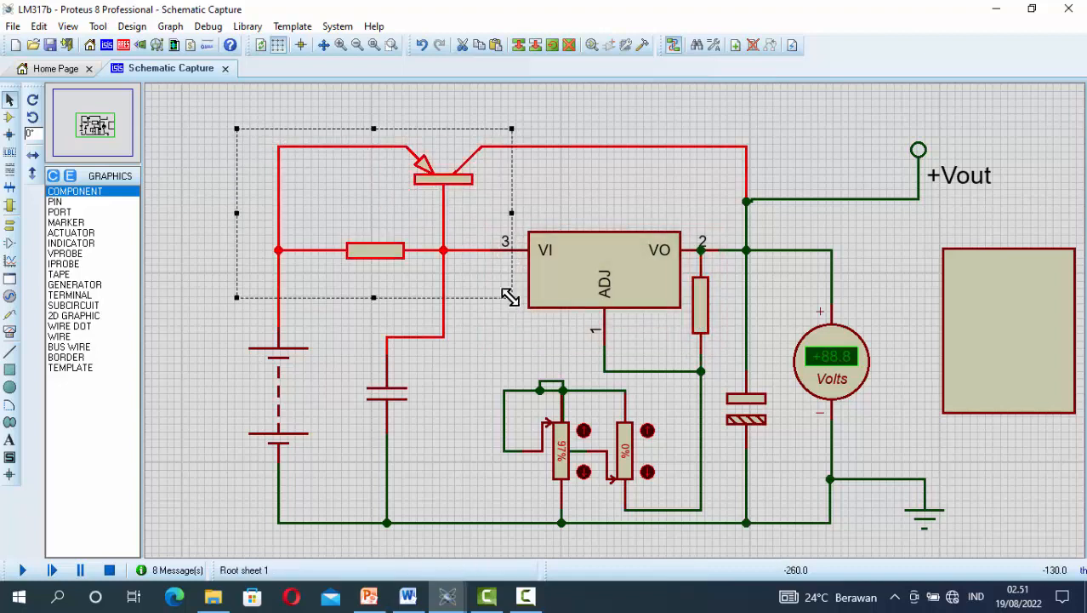
left_click_drag(402, 230, 616, 324)
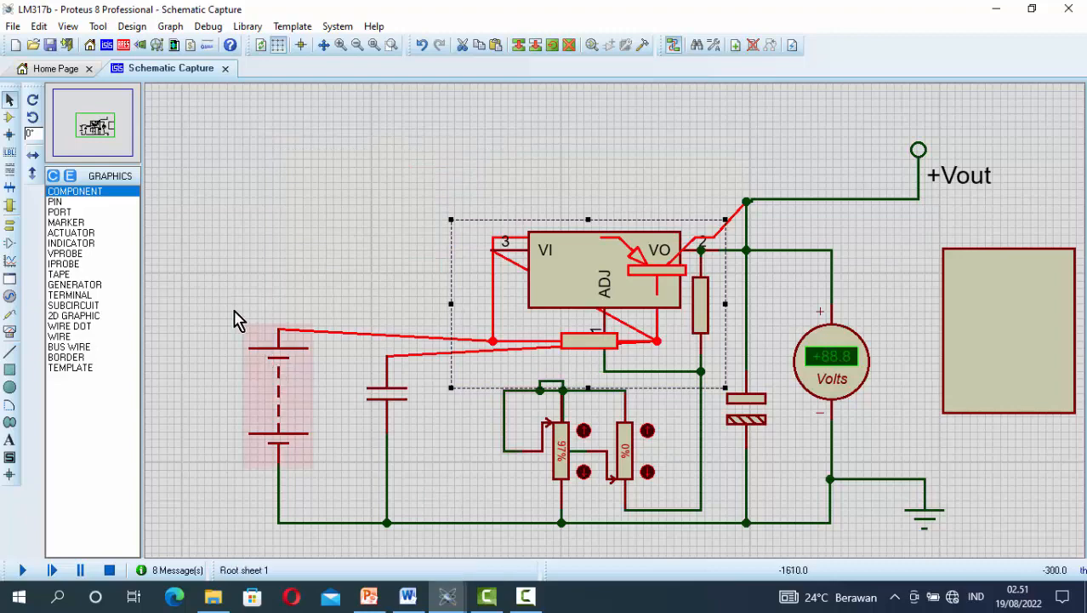
left_click(225, 286)
left_click_drag(209, 281, 468, 539)
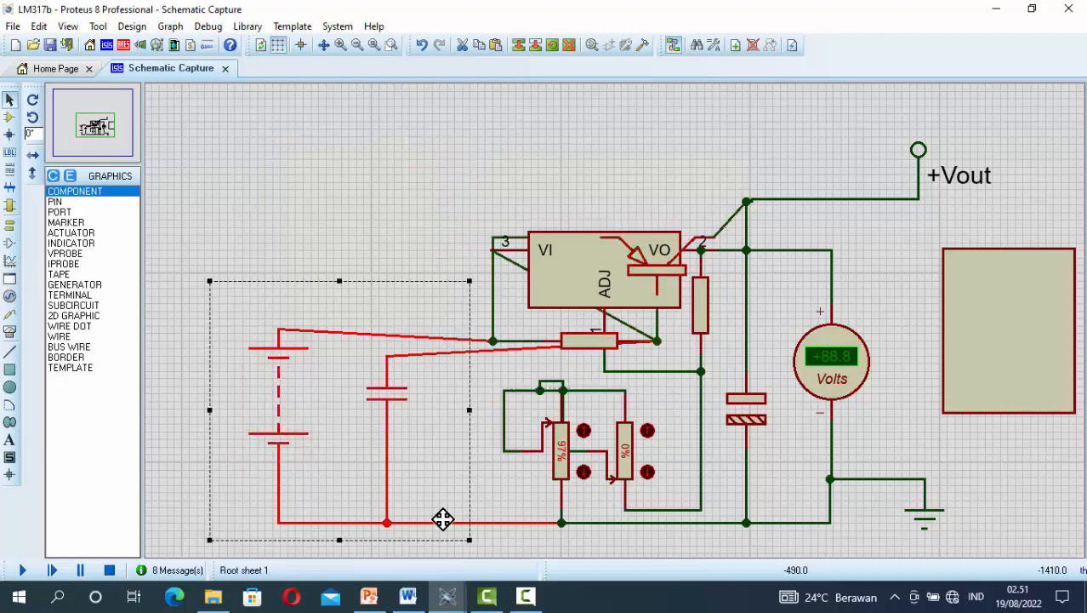
mouse_move(358, 475)
left_mouse_down()
mouse_move(469, 432)
mouse_move(615, 409)
left_mouse_up()
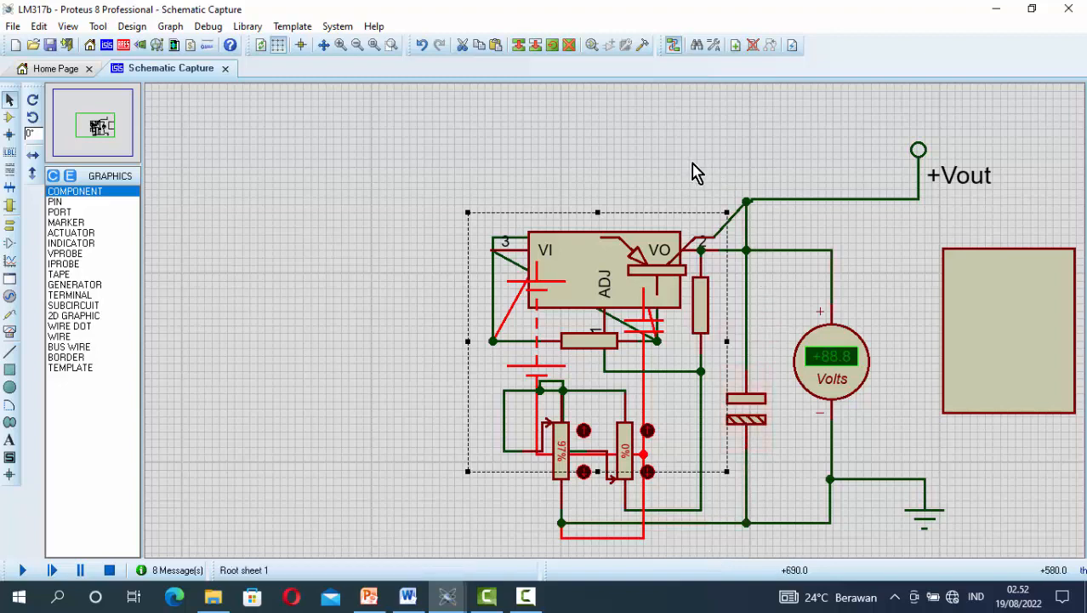
Move the output wire junctions onto the LM317 and the electrolytic capacitor with its wiring between the two potentiometers.
left_click_drag(692, 164, 784, 319)
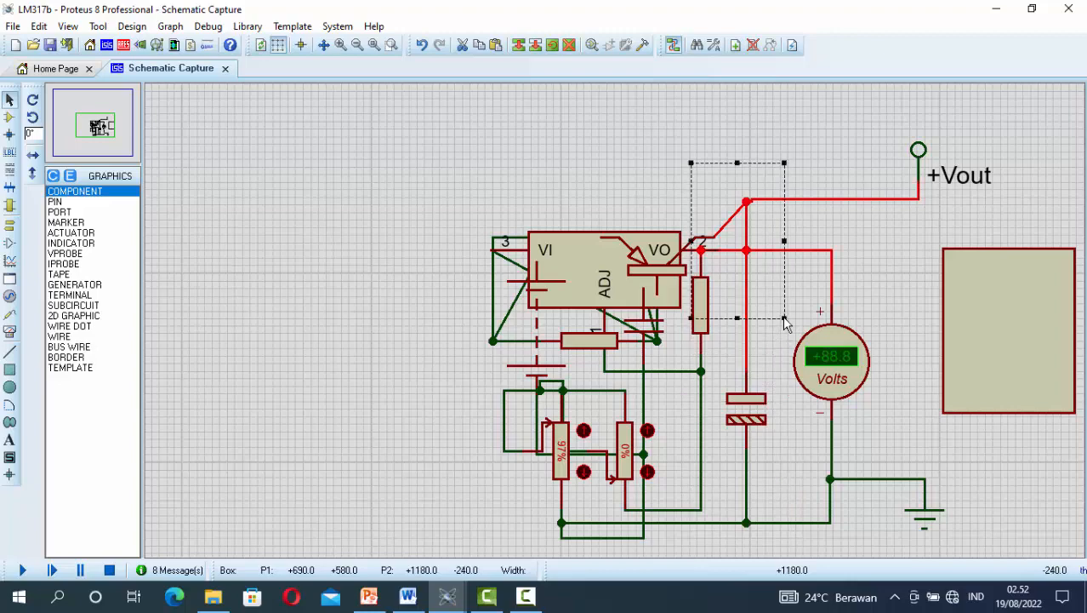
left_click_drag(719, 256, 613, 305)
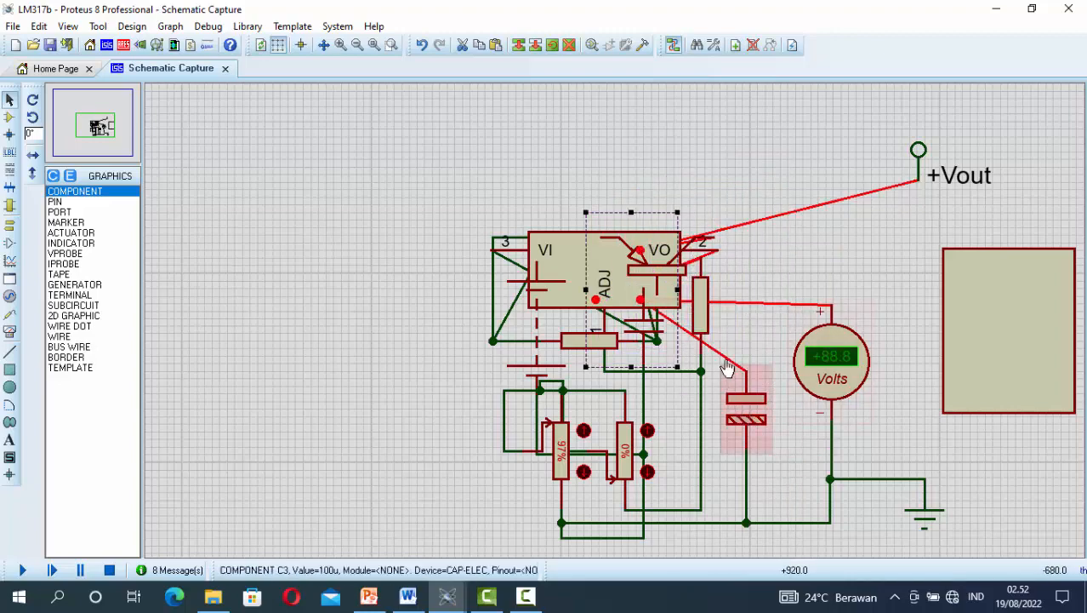
left_click_drag(717, 266, 775, 534)
left_click_drag(745, 441, 599, 419)
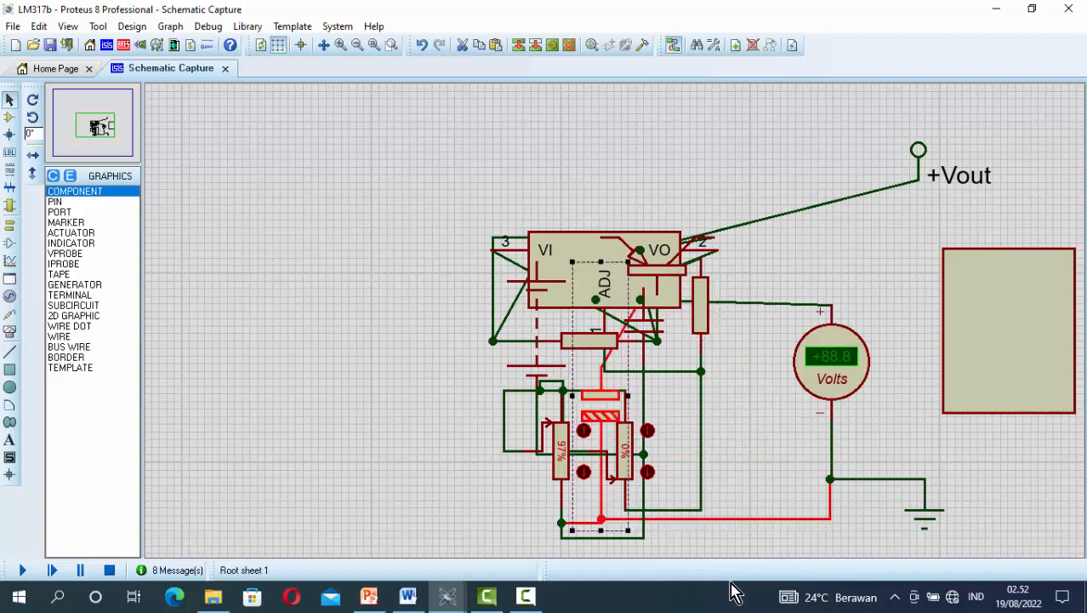
Move the voltmeter and its wiring next to the 0% potentiometer, below the output resistor, and adjust its height.
left_click_drag(771, 275, 884, 536)
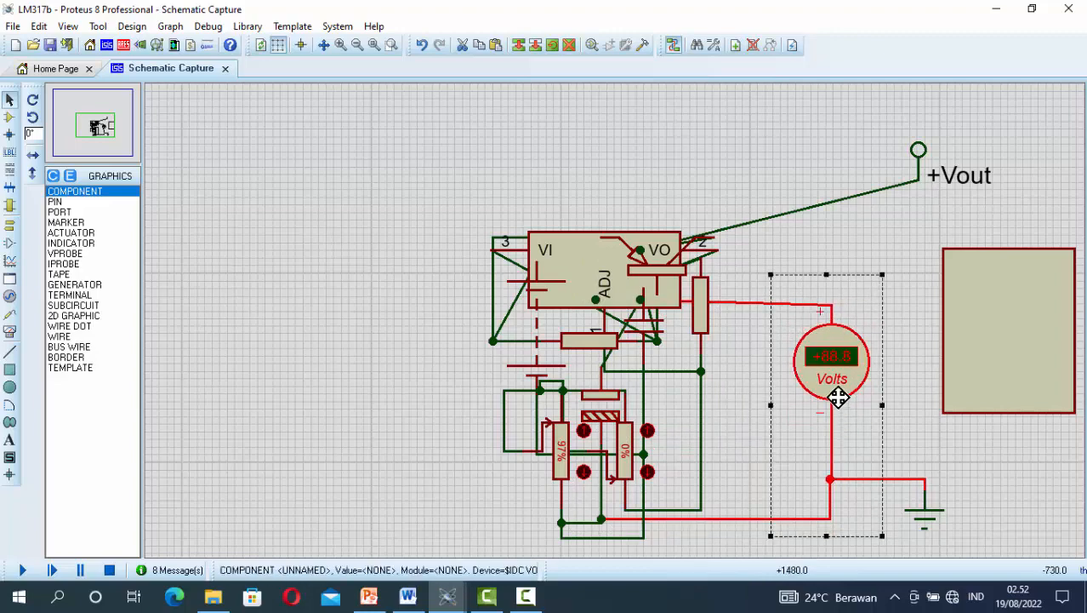
left_click_drag(825, 370, 708, 459)
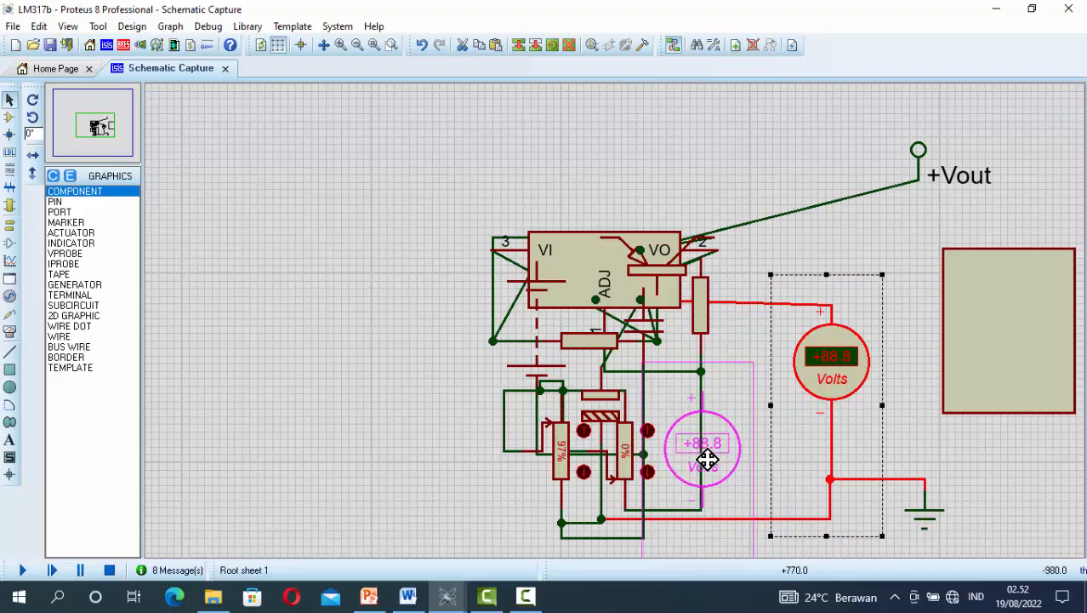
left_click_drag(707, 459, 709, 460)
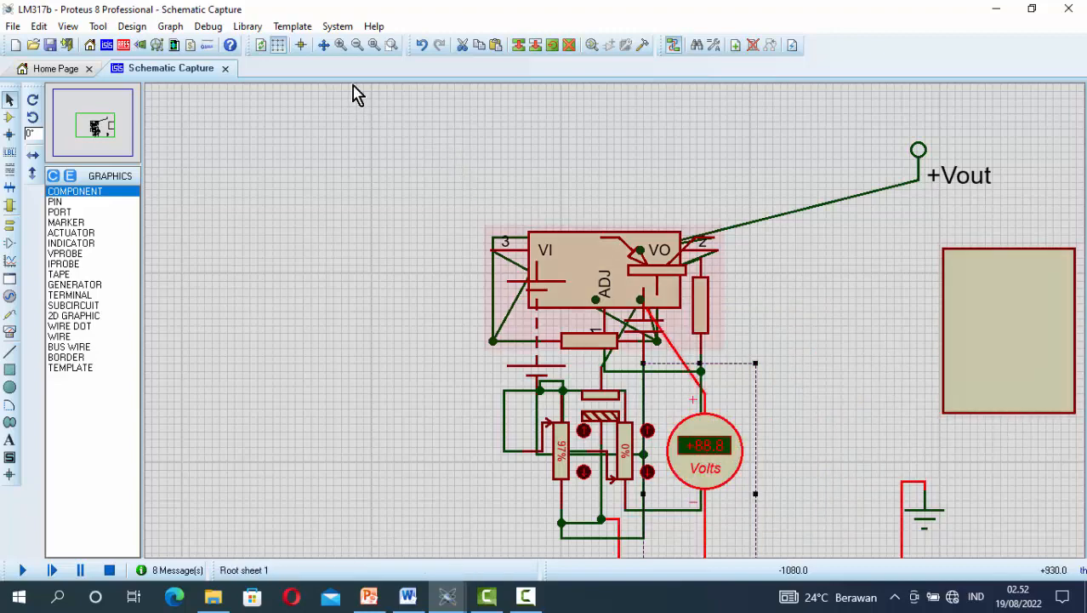
left_click(357, 45)
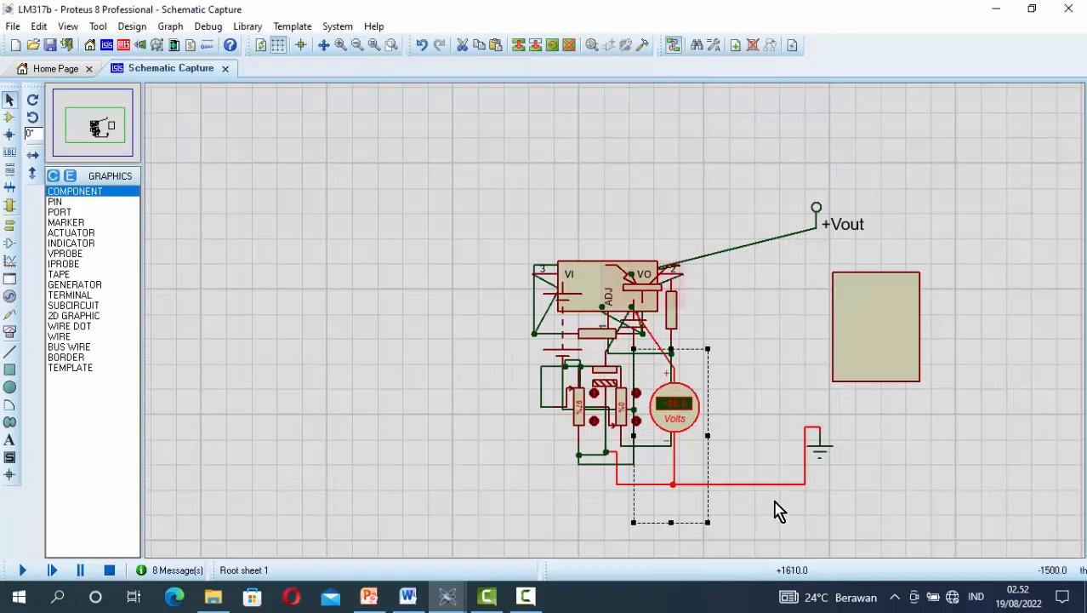
left_click_drag(678, 488, 682, 467)
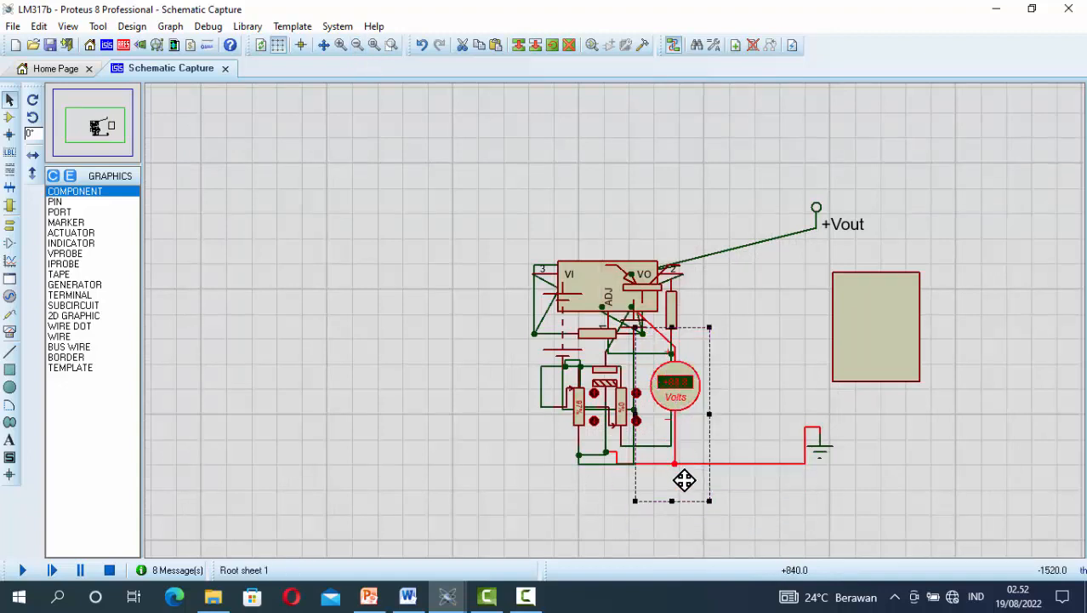
left_click(762, 400)
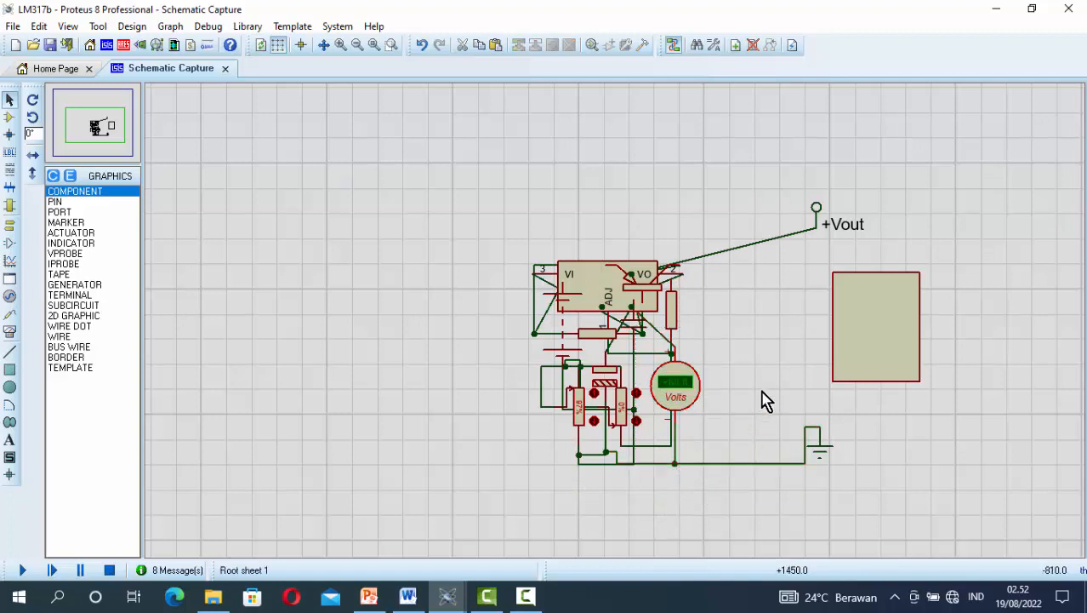
left_click_drag(686, 395, 683, 417)
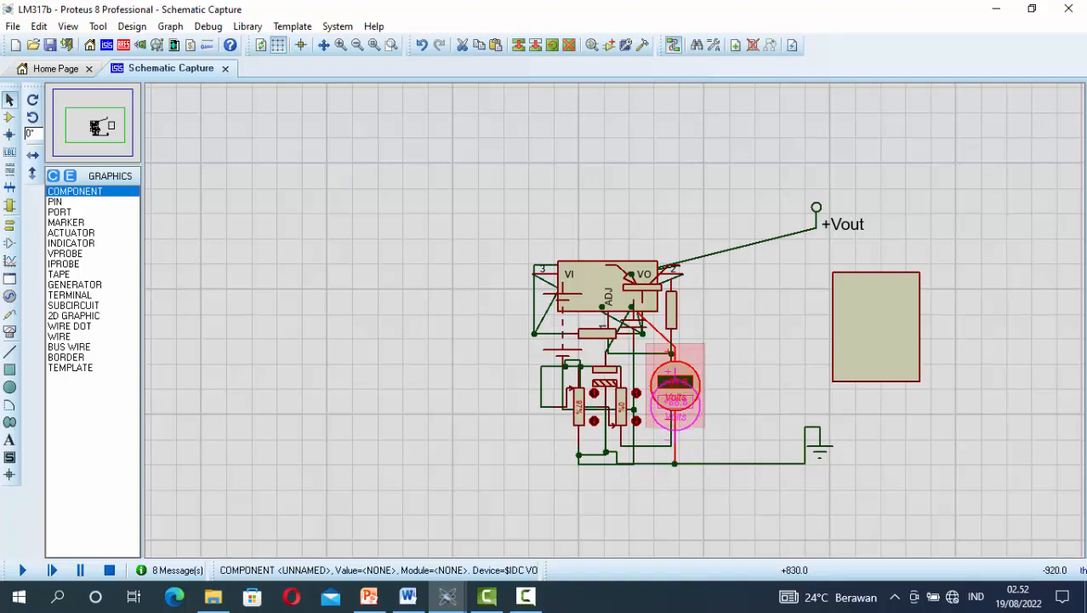
left_click_drag(683, 417, 683, 417)
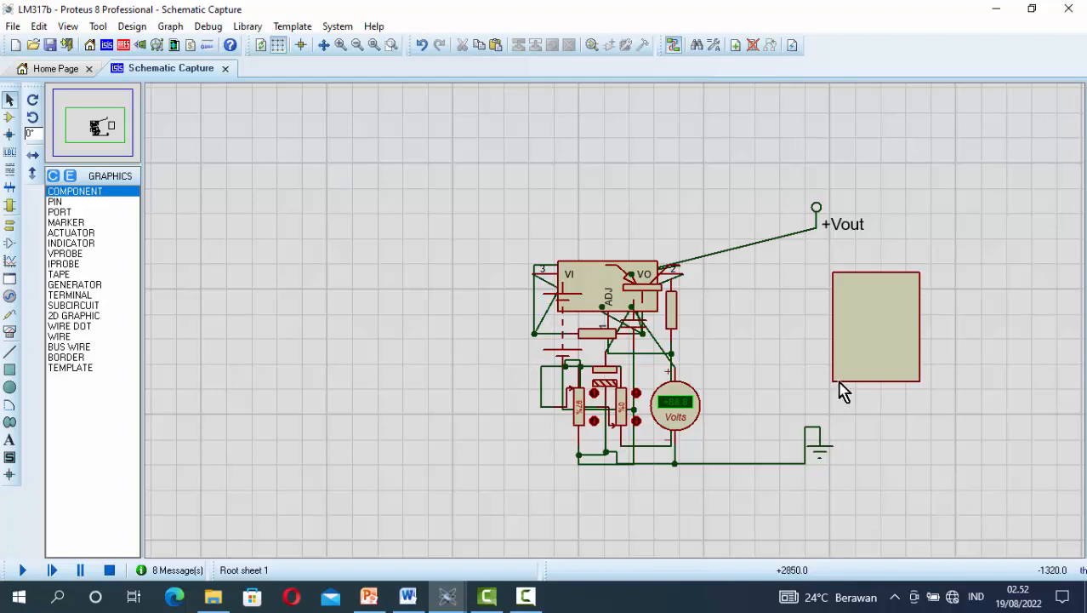
Move the +Vout and ground terminals closer to the compacted circuit, vertically in line with each other.
left_click(815, 211)
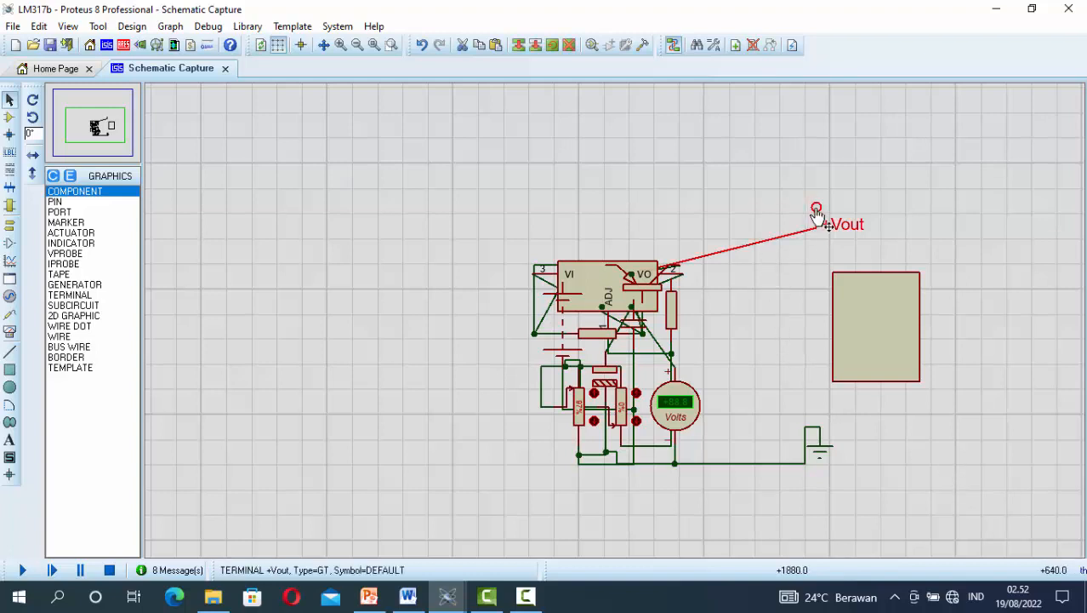
left_click_drag(815, 211, 744, 254)
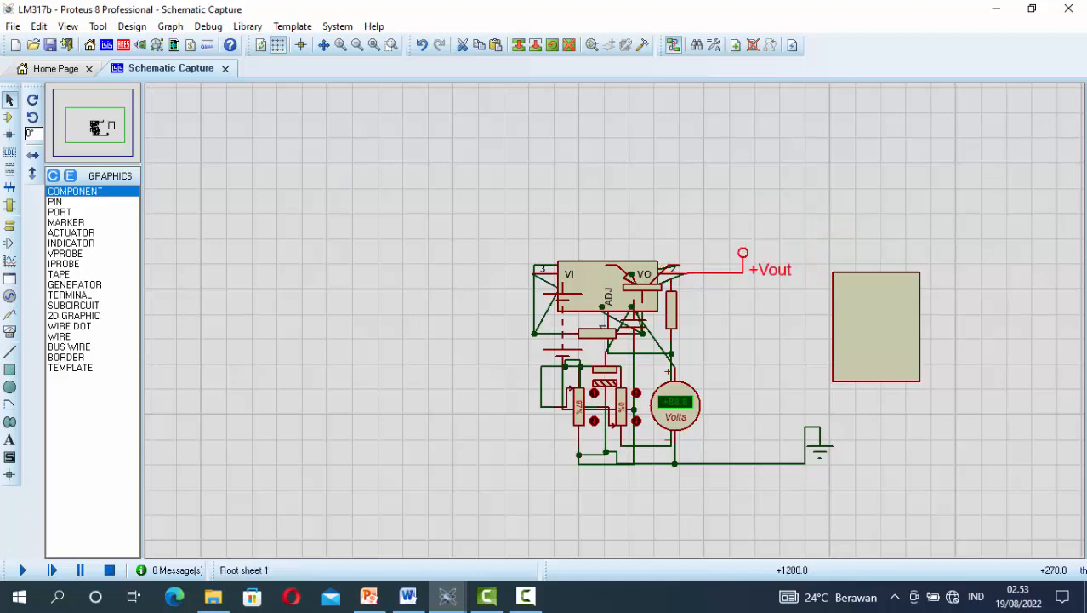
left_click(815, 453)
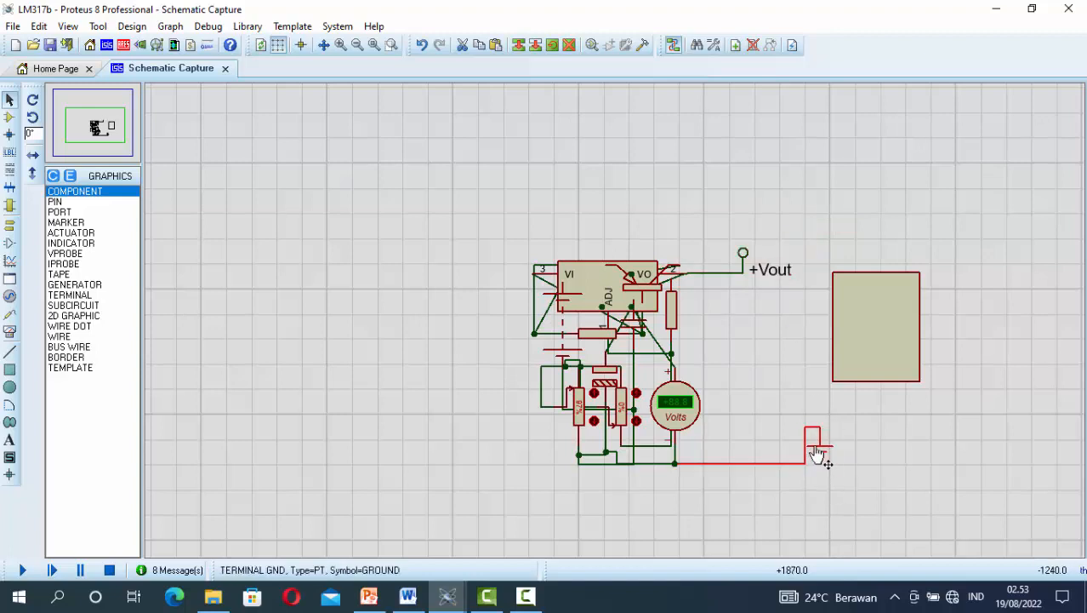
left_click_drag(815, 453, 789, 453)
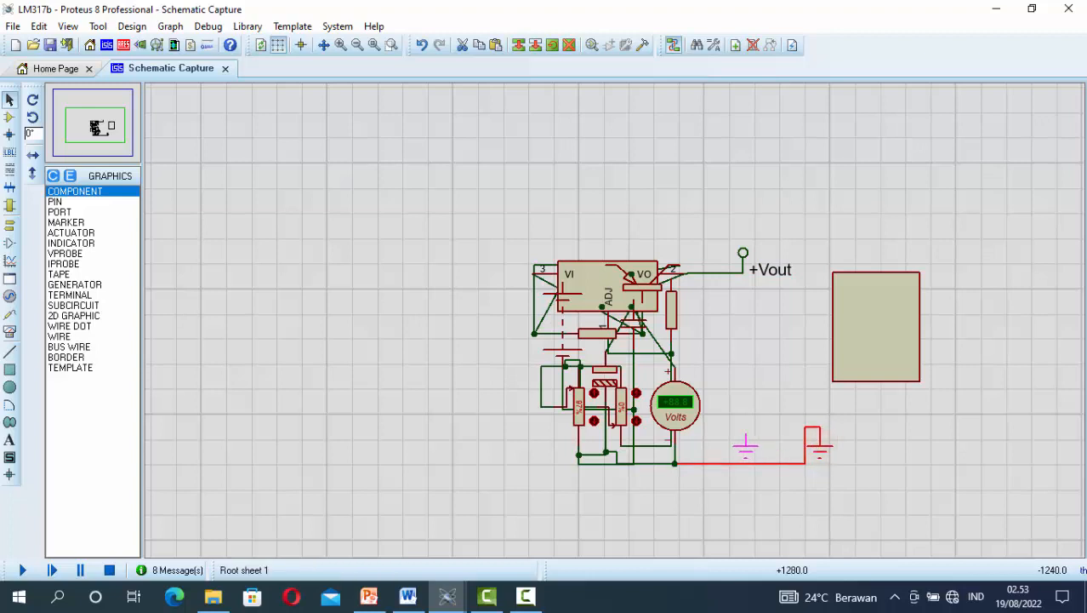
left_click_drag(741, 444, 716, 425)
left_click(875, 472)
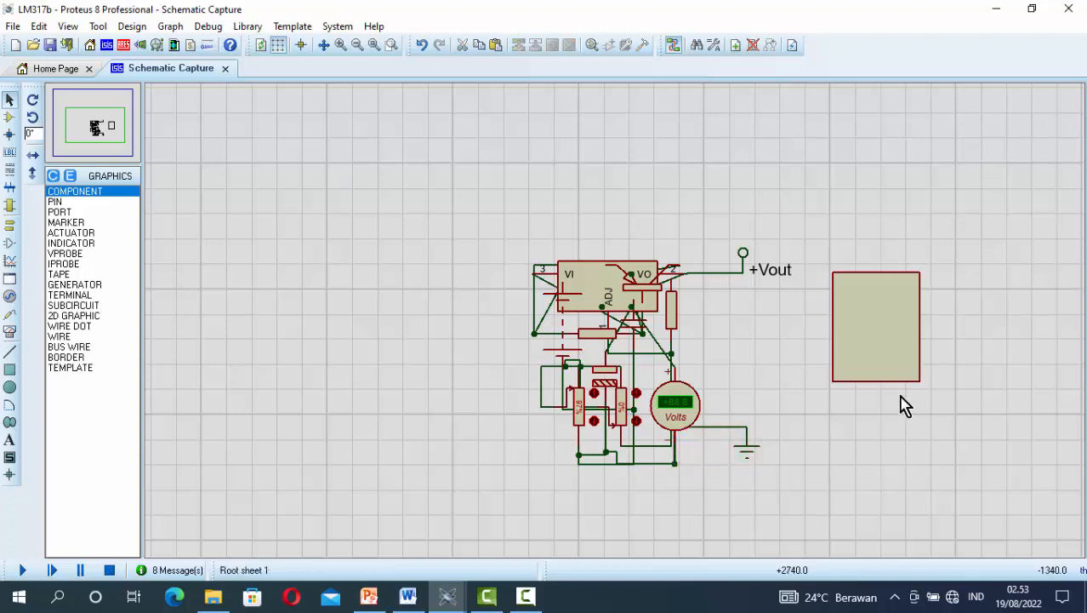
Enlarge the graphics box and place it over the stacked circuit, leaving the +Vout and ground terminals outside.
left_click(853, 285)
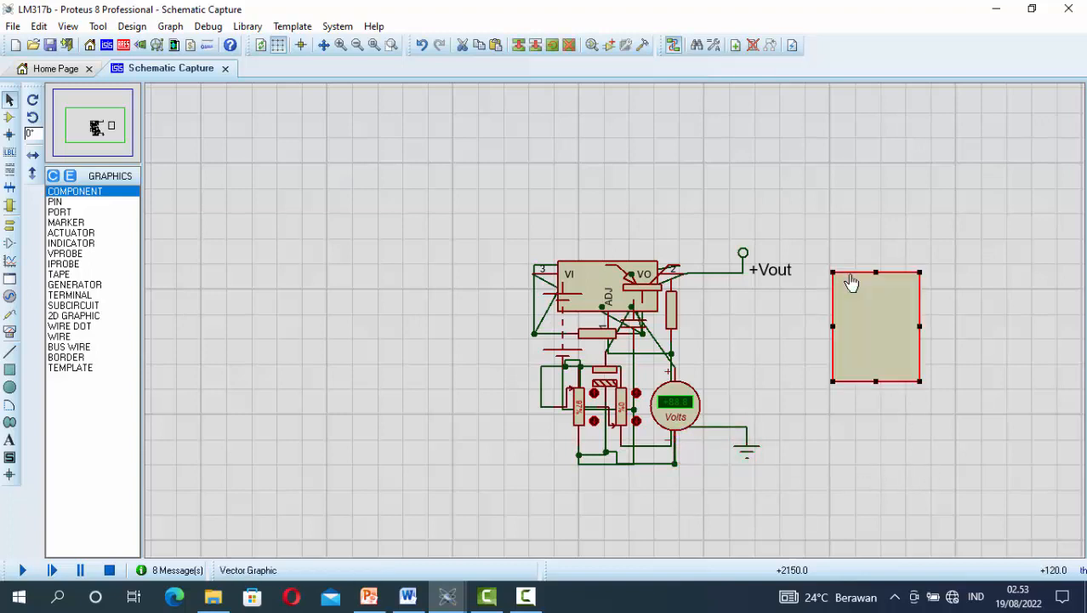
left_click_drag(837, 282, 579, 257)
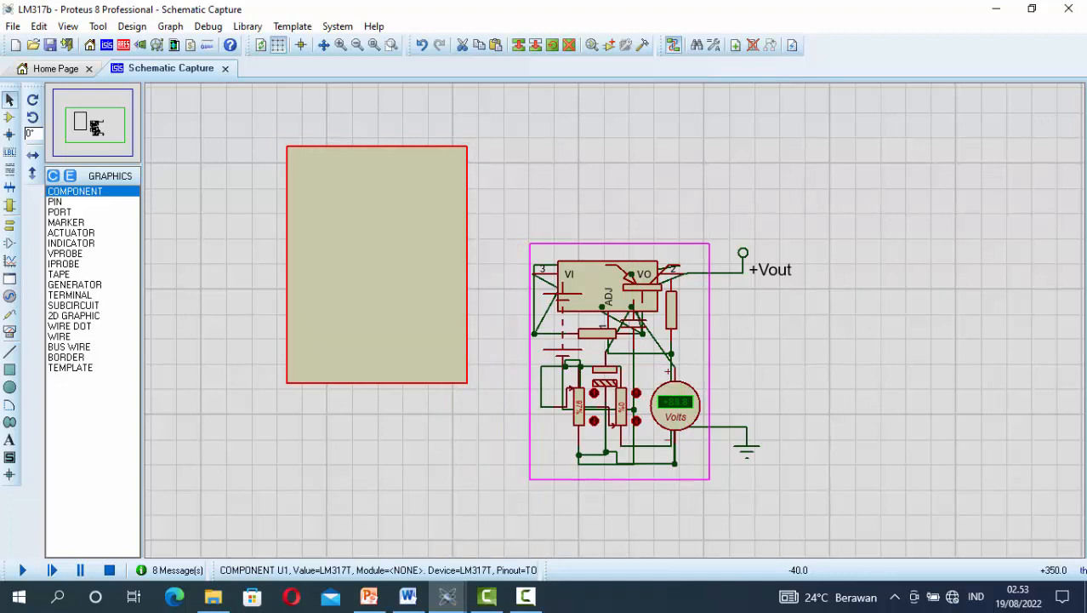
left_click_drag(579, 257, 578, 258)
left_click(879, 403)
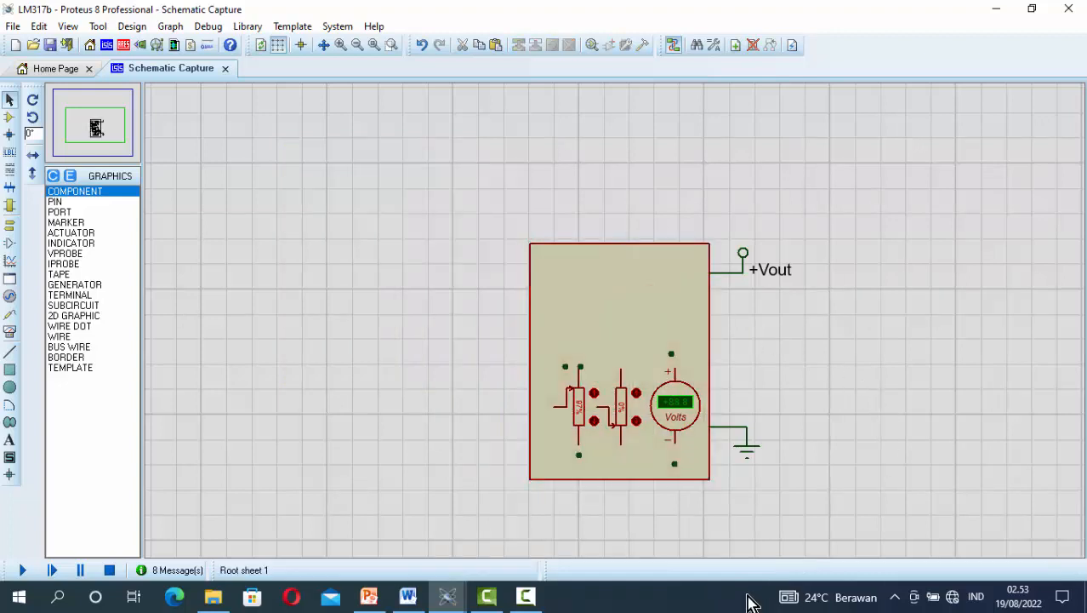
Move the graphics box off the circuit to the area beyond the +Vout and ground terminals.
left_click(392, 45)
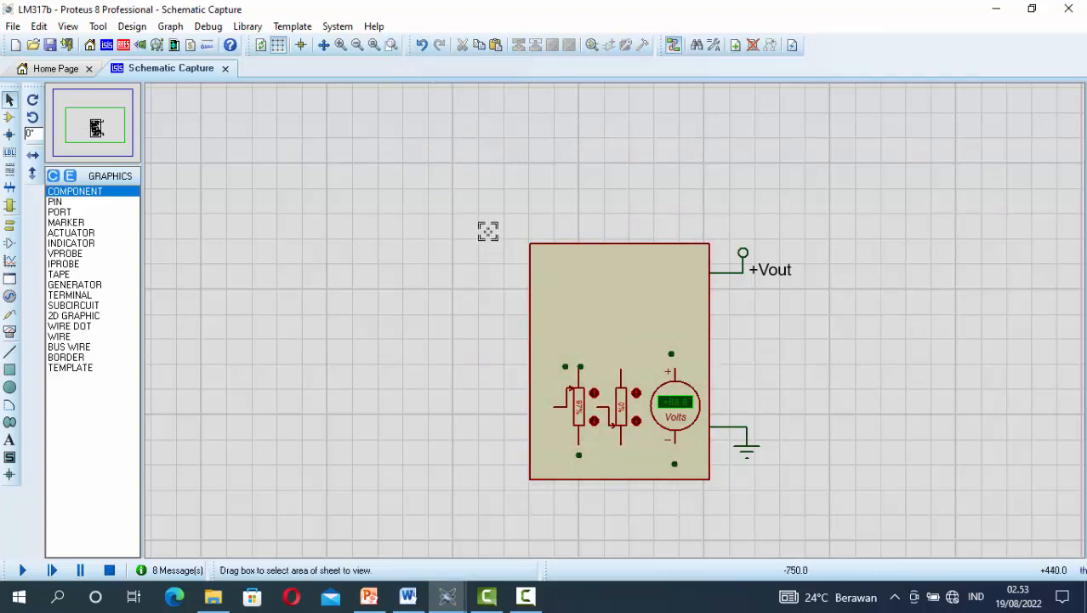
left_click_drag(491, 225, 800, 490)
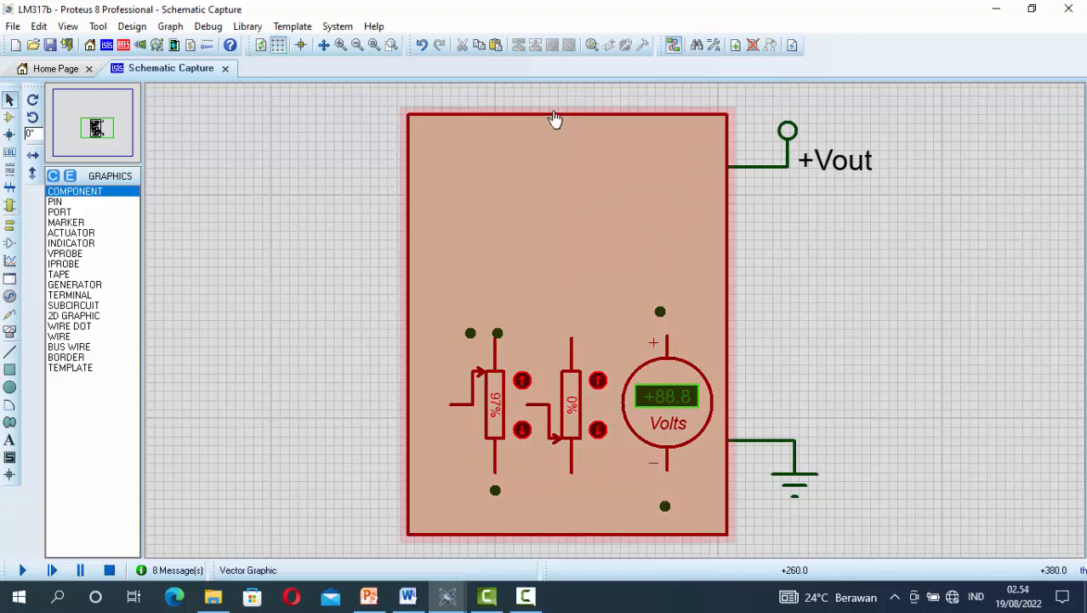
left_click_drag(564, 121, 973, 149)
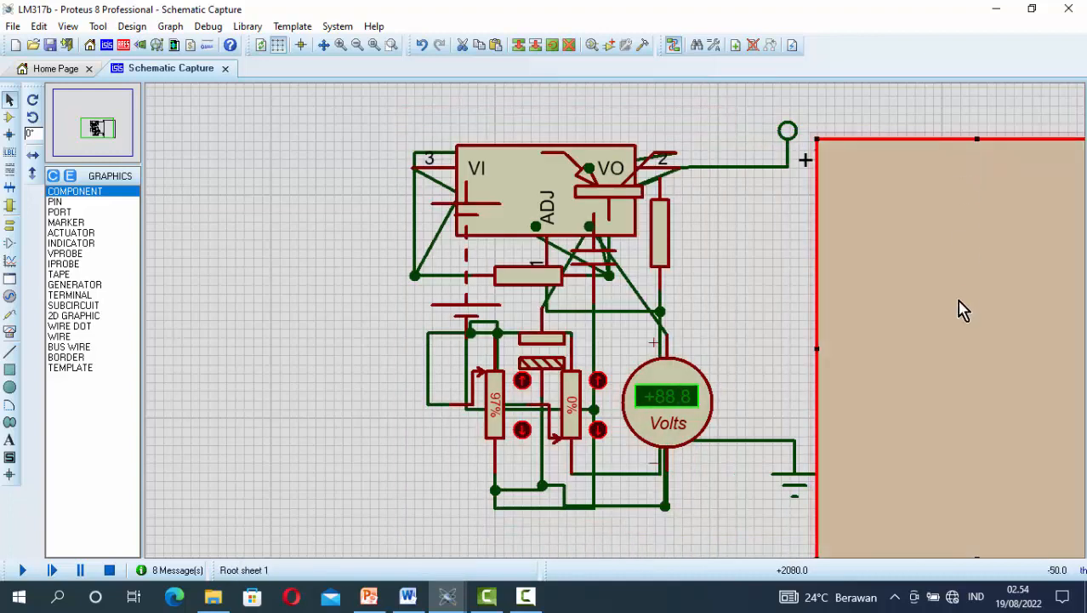
Shift the voltmeter slightly down and move the wiring below the potentiometers slightly up.
left_click(694, 379)
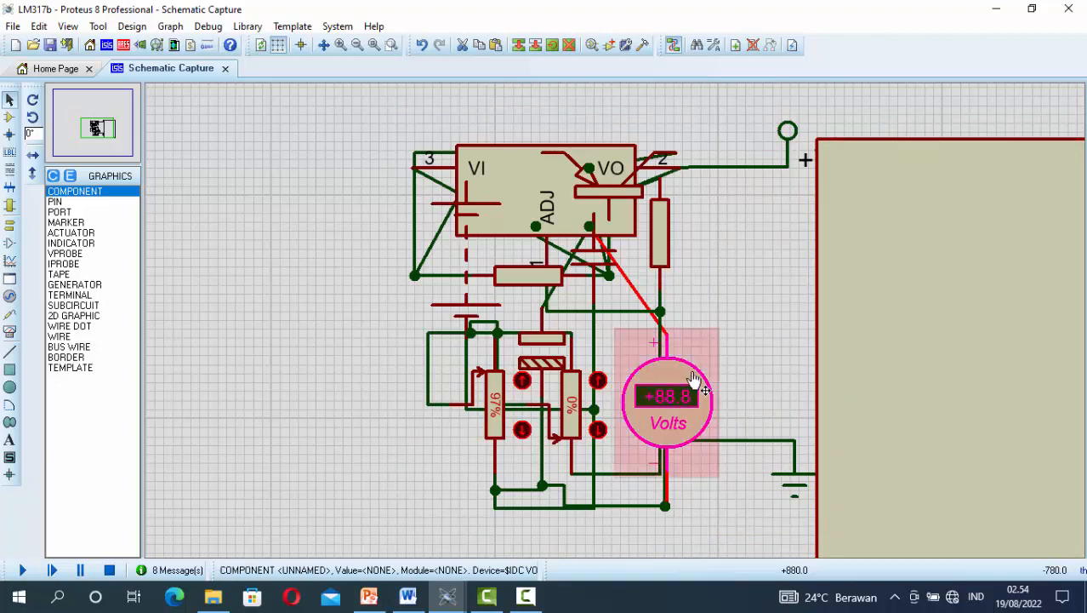
left_click_drag(698, 377, 697, 381)
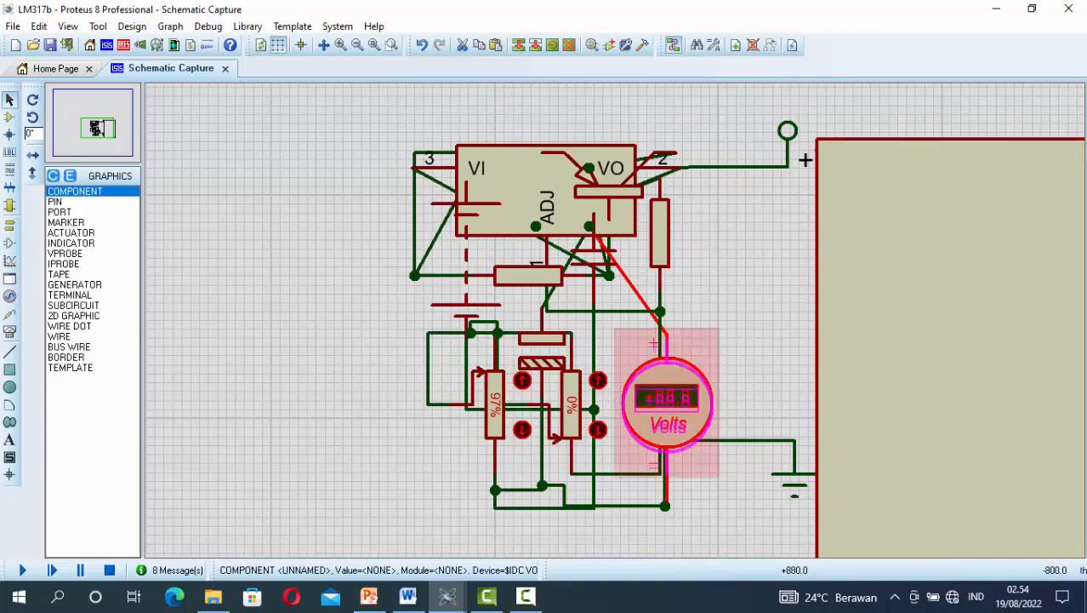
left_click(742, 305)
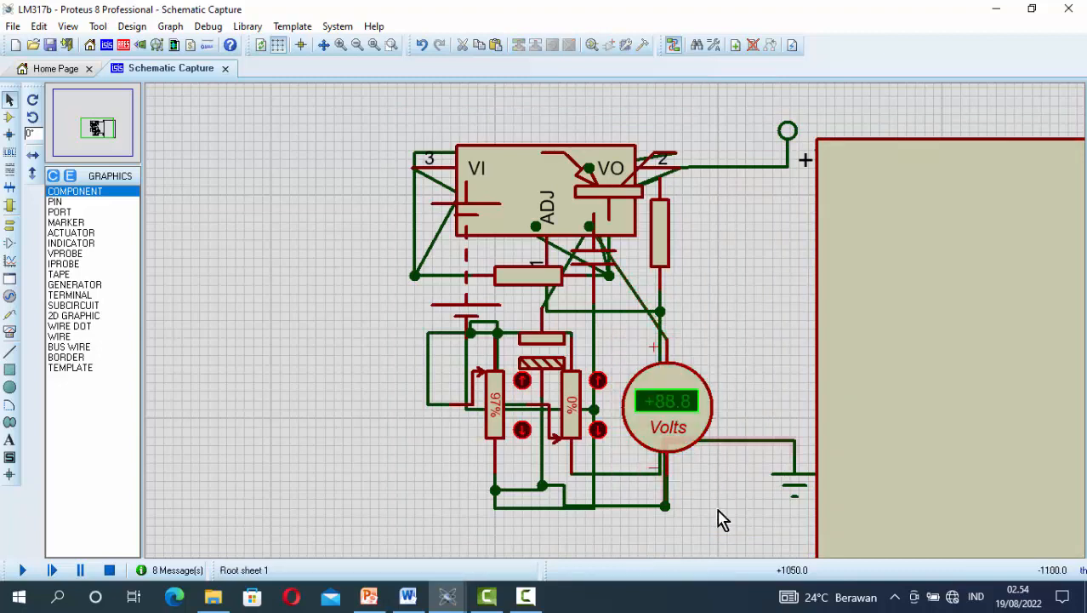
left_click_drag(438, 464, 639, 503)
left_click(361, 387)
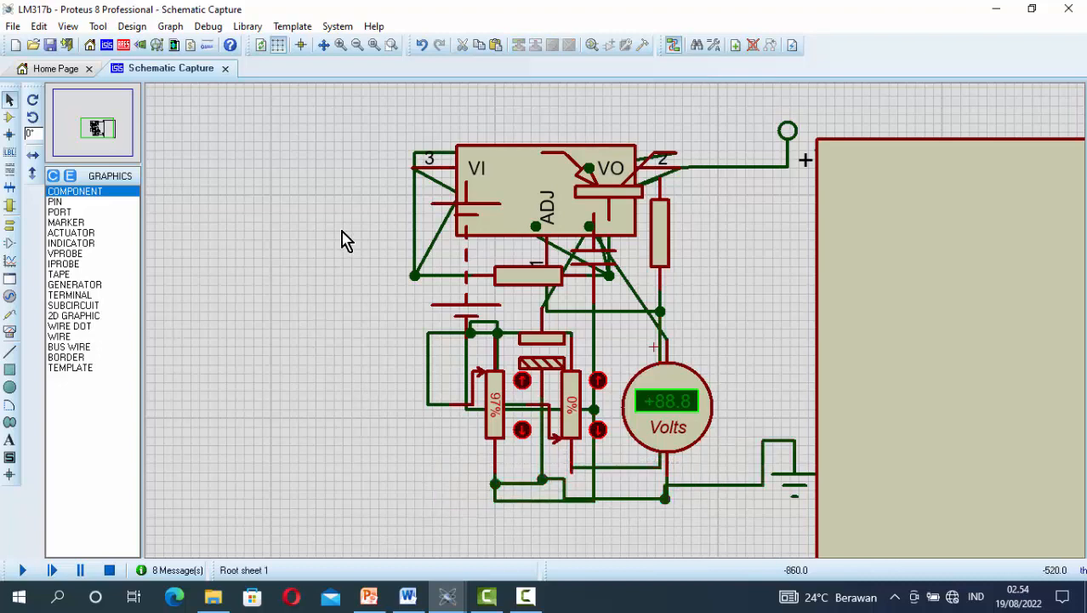
Shift the LM317 slightly toward the output and move the wires and junction on its input side inward.
left_click_drag(371, 116, 432, 290)
left_click(306, 204)
left_click(517, 182)
left_click_drag(516, 182, 530, 181)
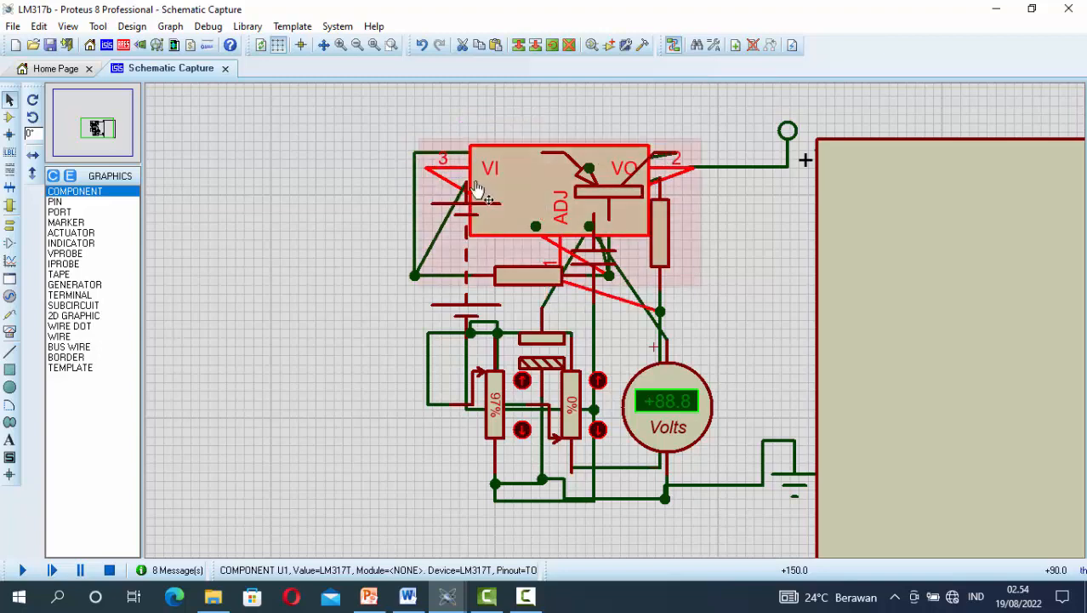
left_click_drag(351, 144, 429, 300)
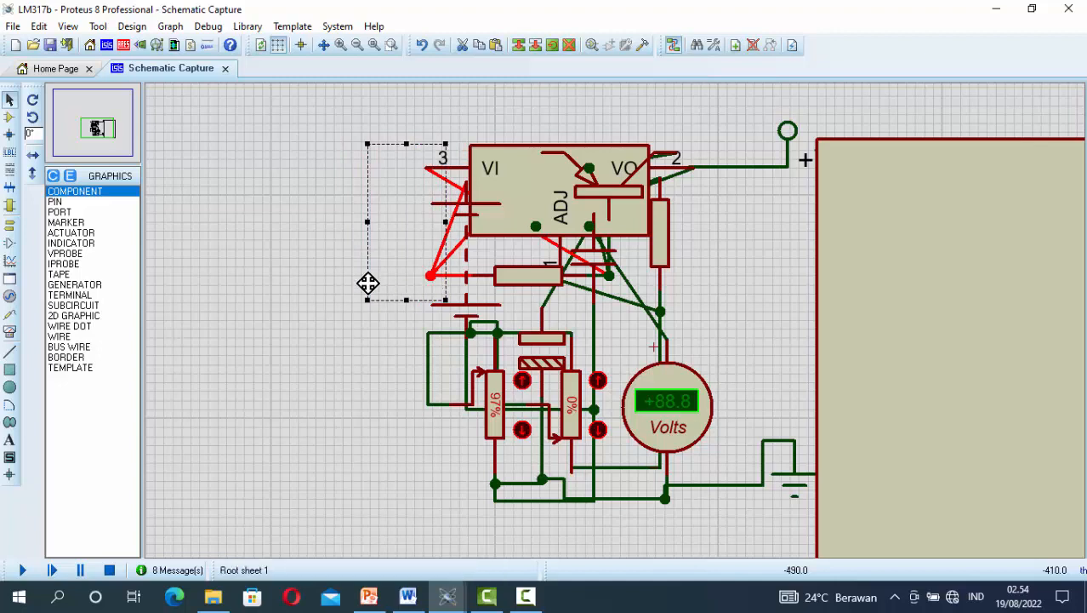
Run the simulation, raise the potentiometer nearest the voltmeter to 73%, and stop the simulation.
left_click(307, 156)
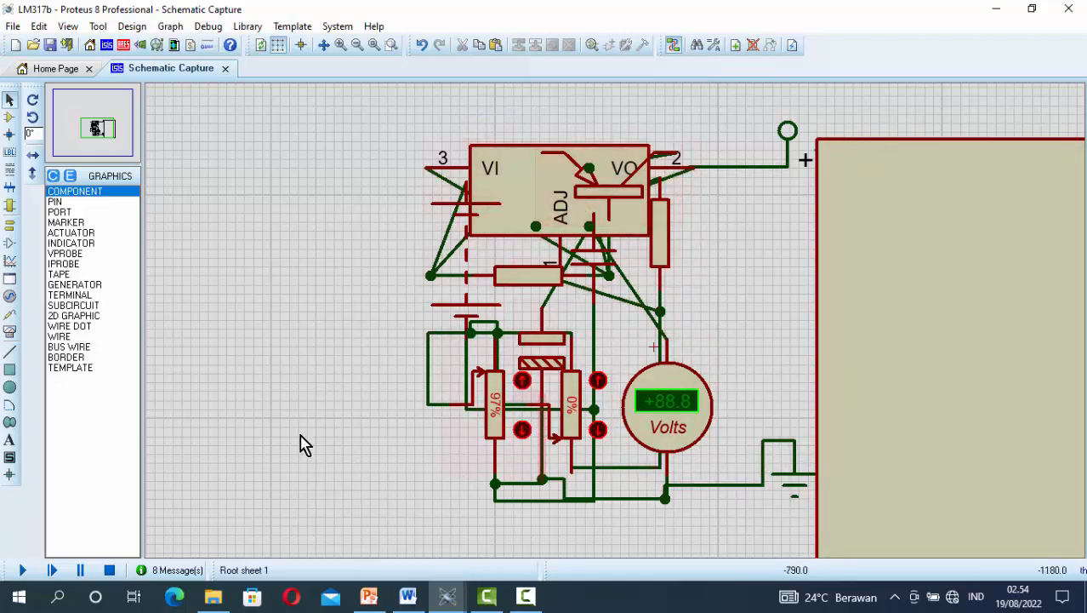
left_click(24, 573)
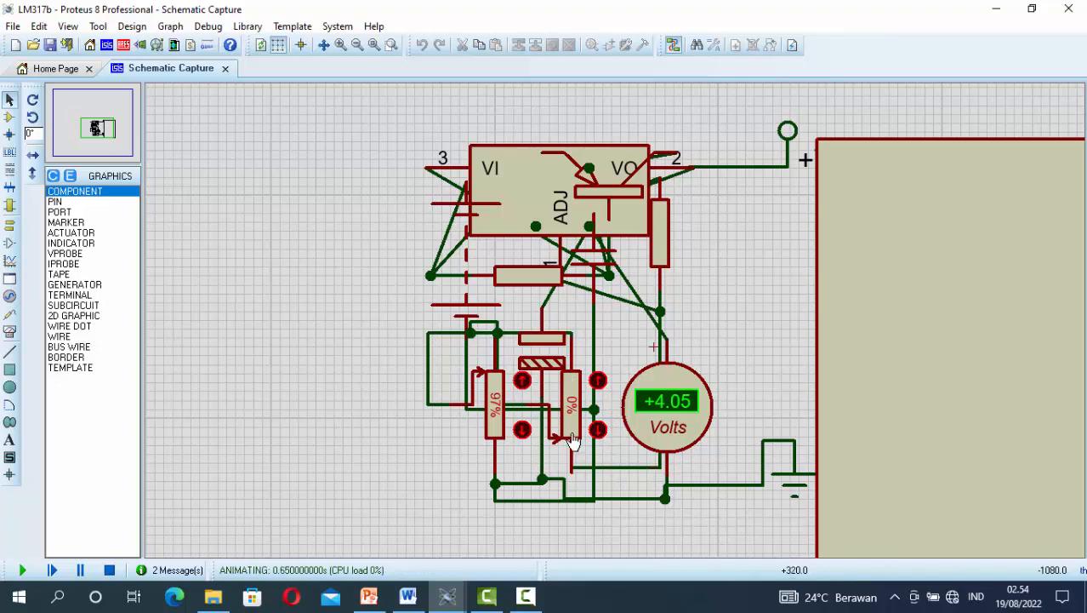
left_click_drag(572, 440, 577, 398)
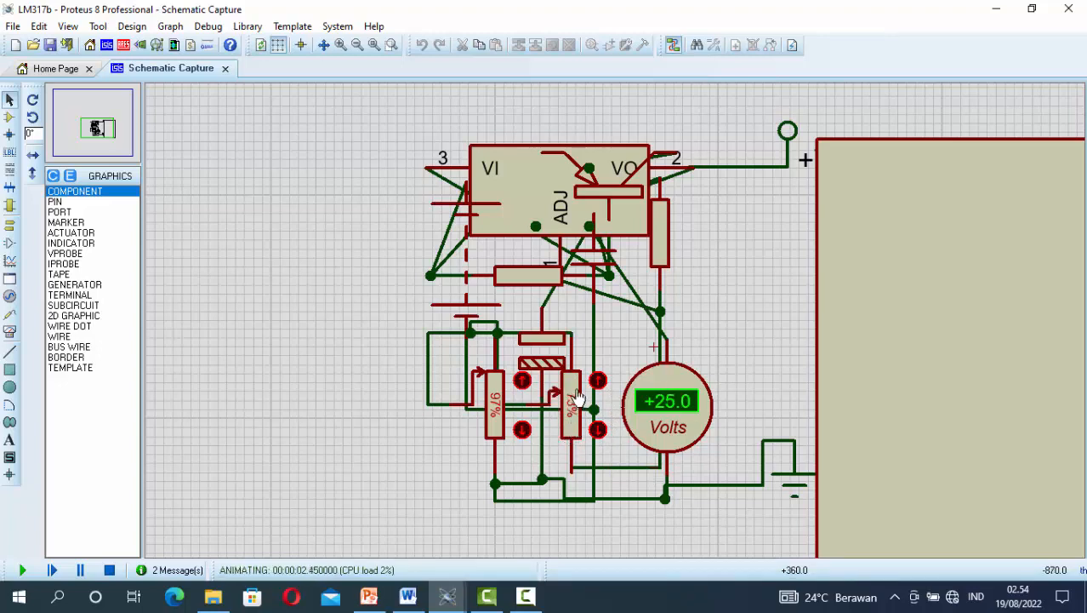
left_click(111, 570)
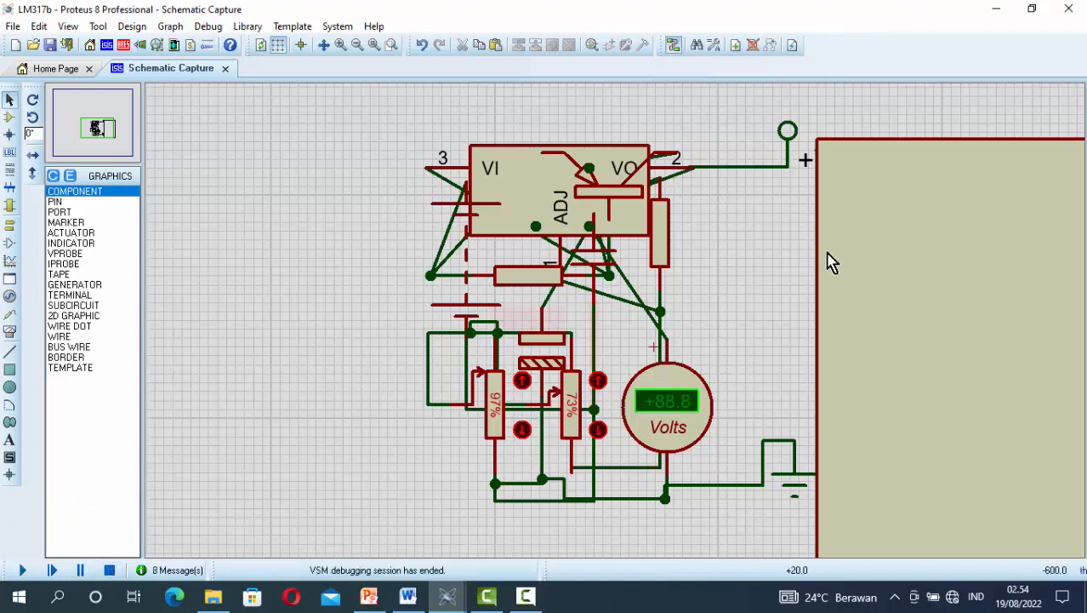
Place the large graphics box over the stacked circuit to check its coverage, and move it back off beyond the output side.
left_click(919, 150)
left_click_drag(919, 150, 547, 124)
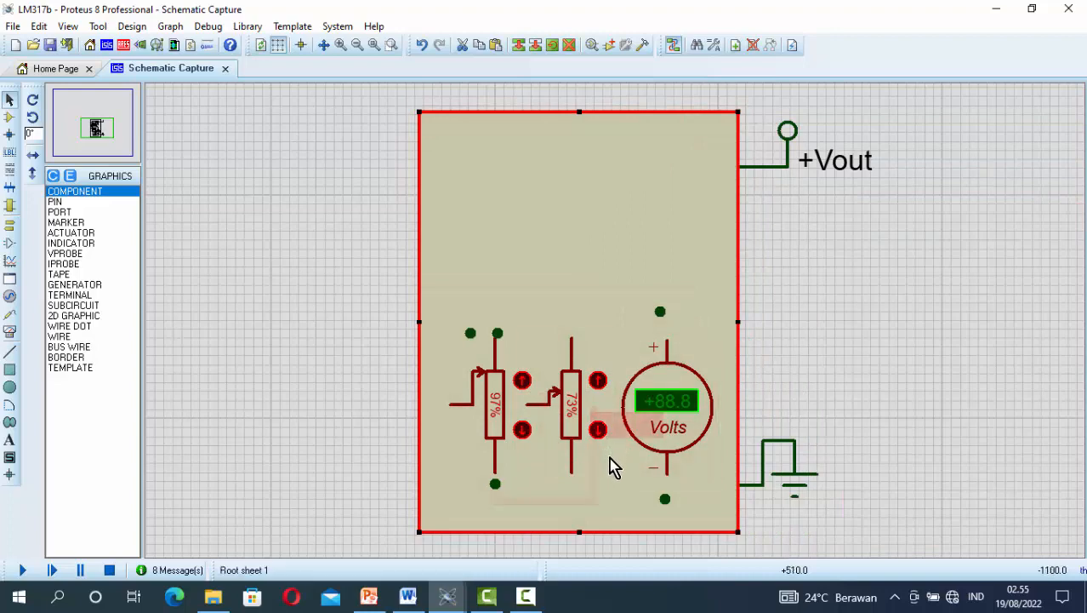
left_click(661, 122)
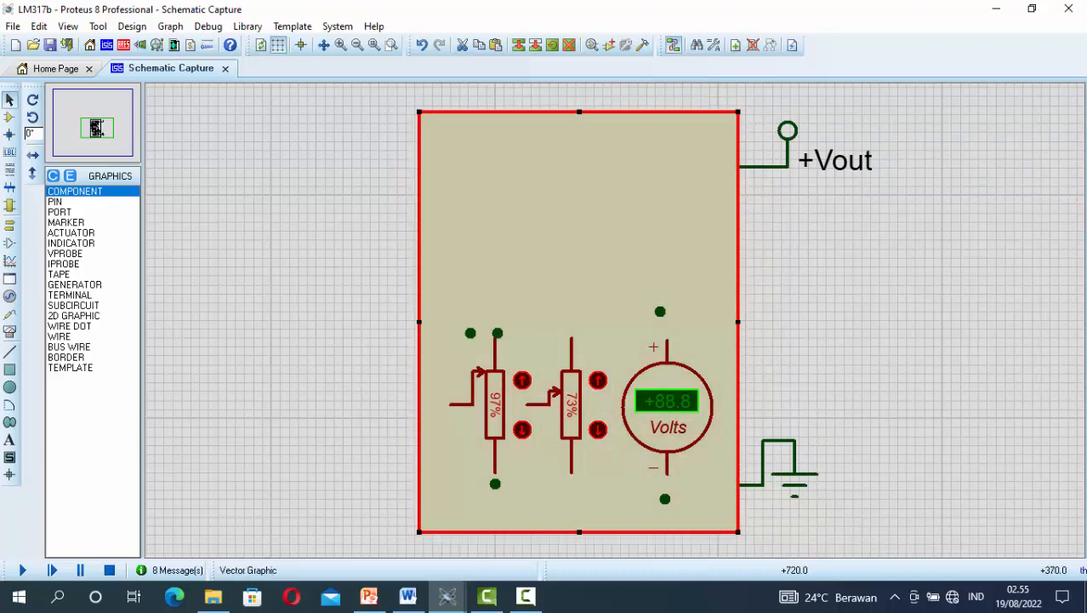
left_click(660, 122)
left_click(669, 146)
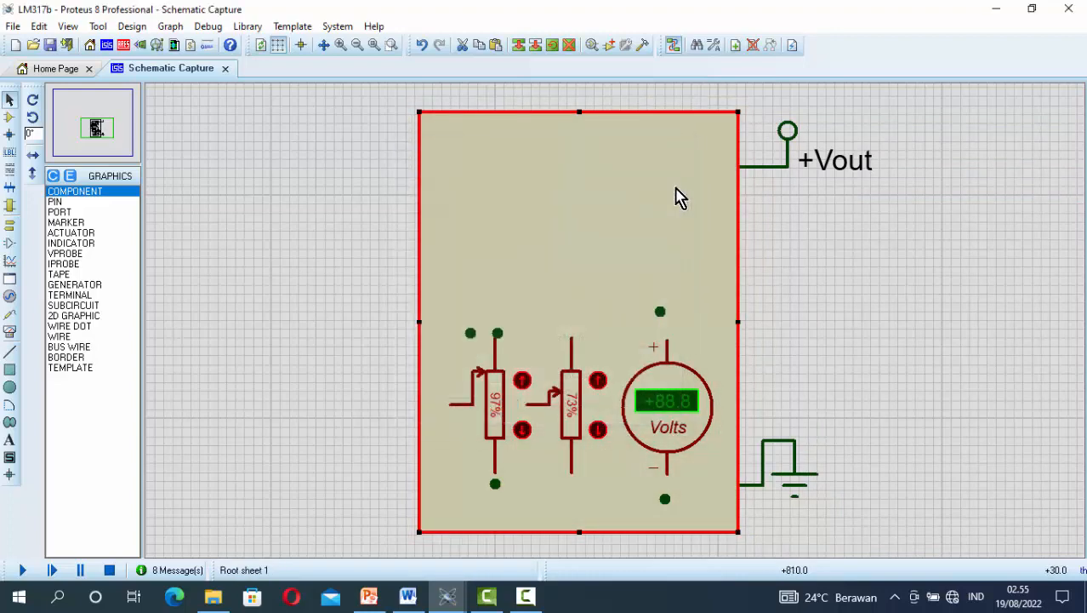
left_click(635, 123)
left_click_drag(635, 123, 978, 121)
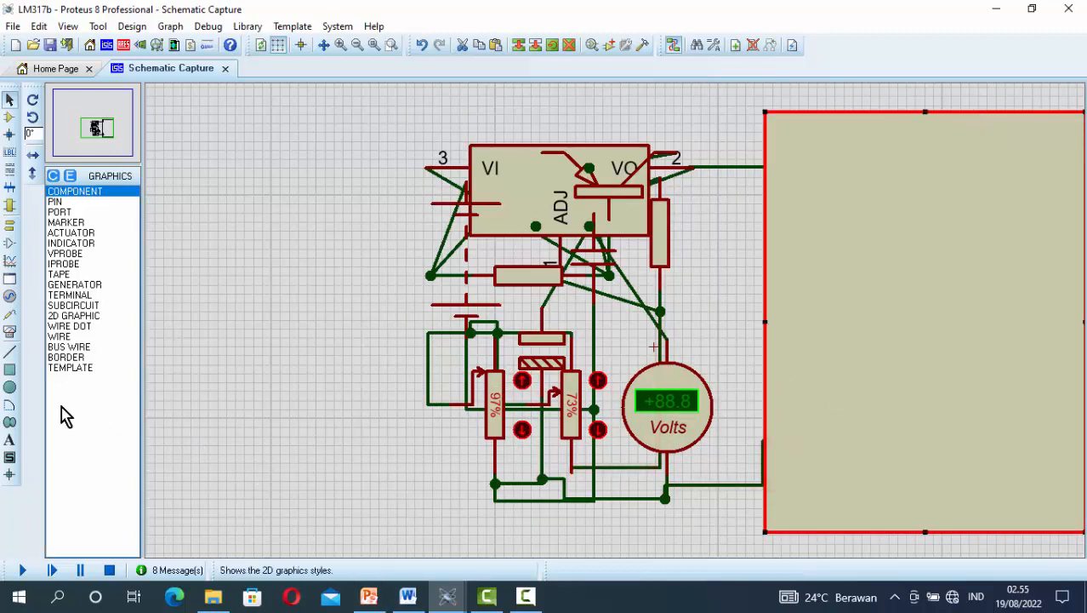
Draw a small graphics box in the empty area on the circuit's input side and set its line style to none.
left_click(11, 371)
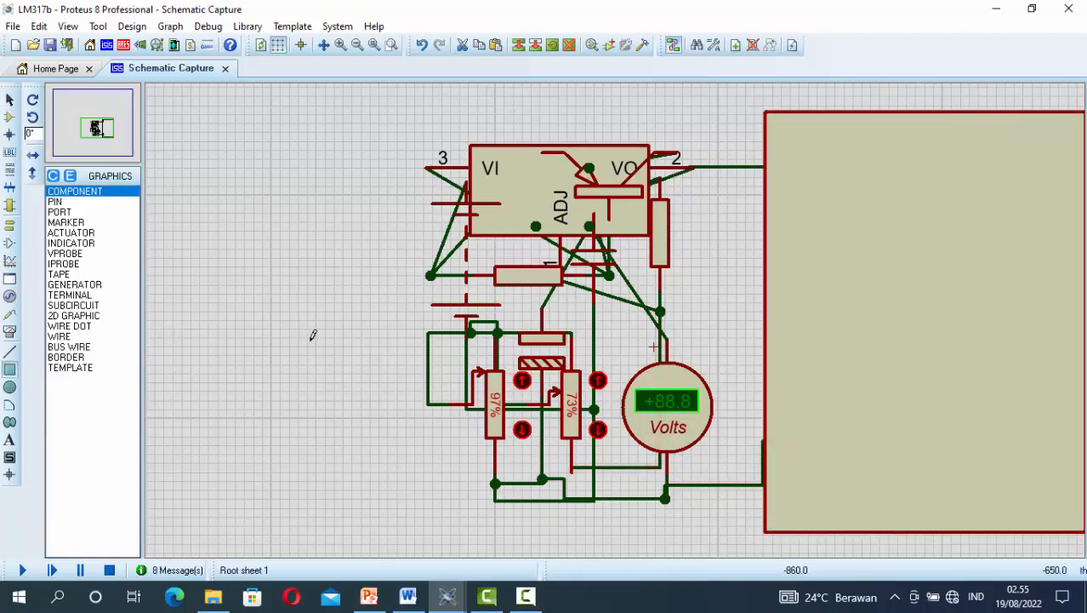
left_click_drag(320, 337, 164, 296)
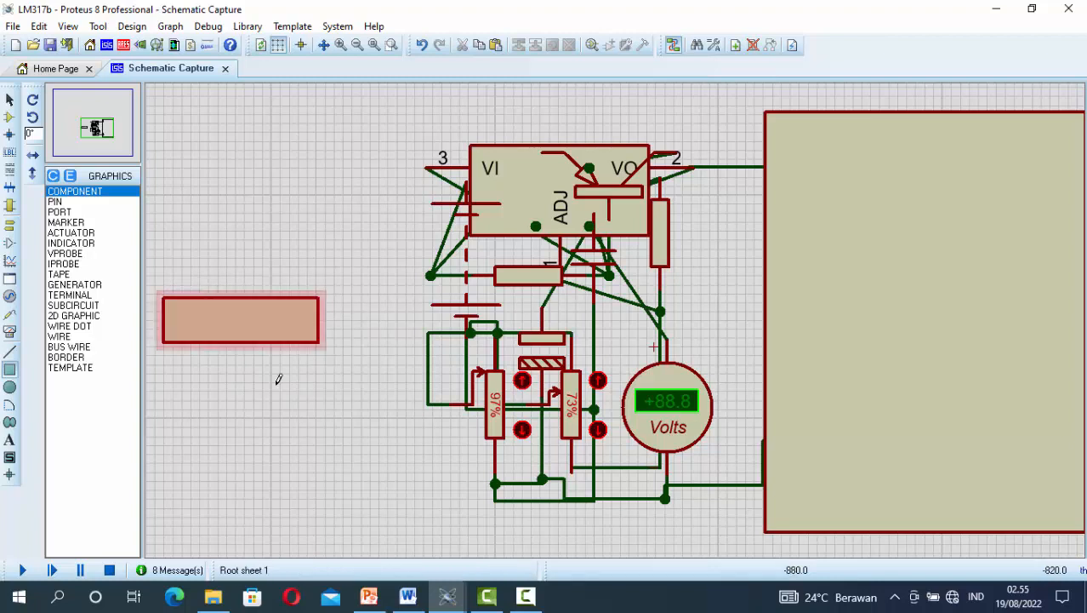
left_click(253, 291)
right_click(253, 292)
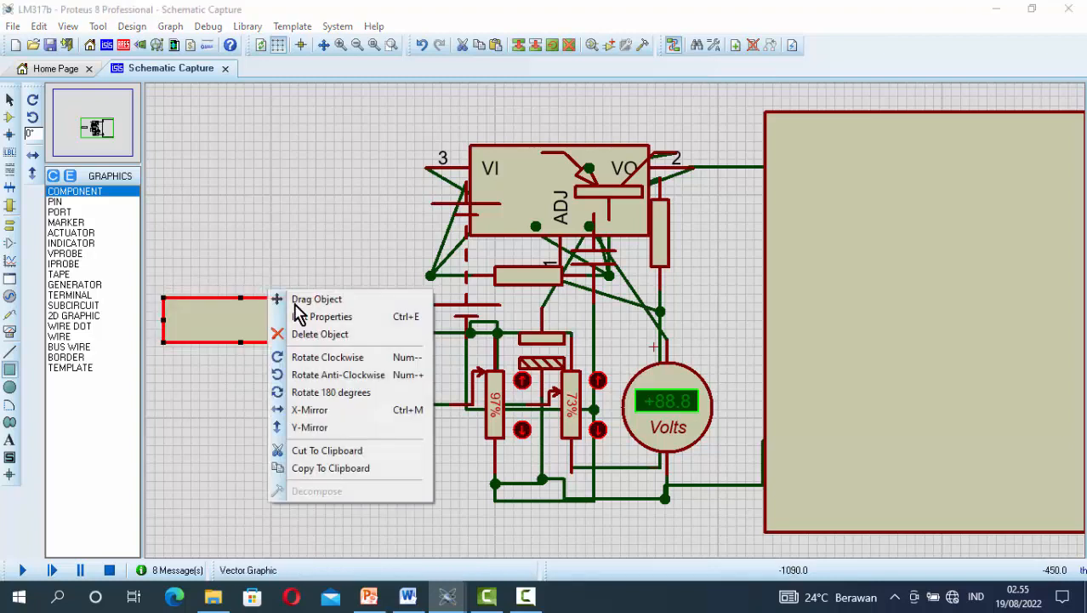
left_click(332, 320)
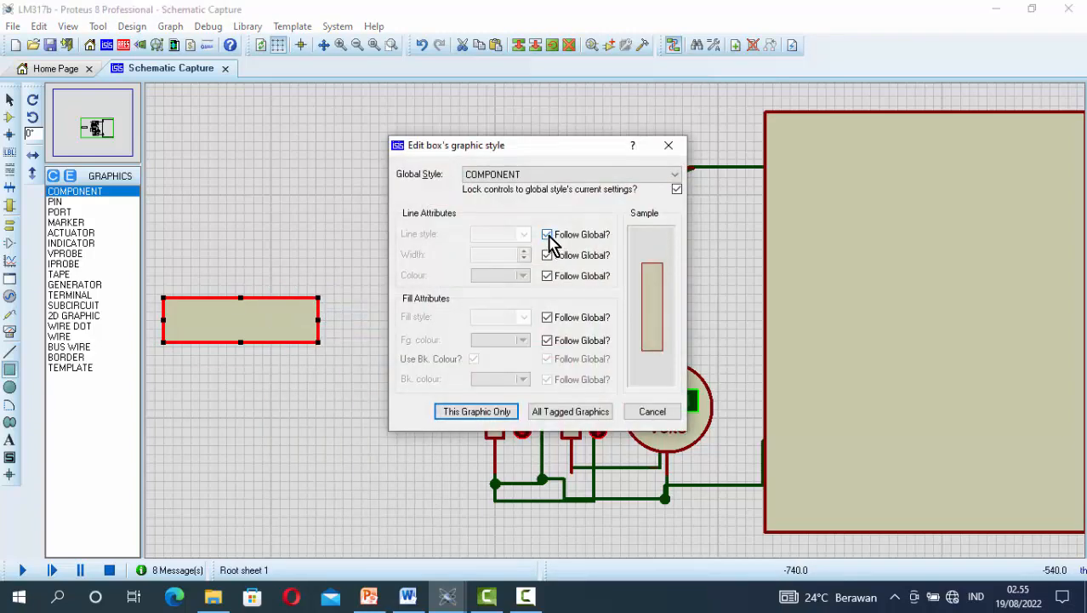
left_click(548, 239)
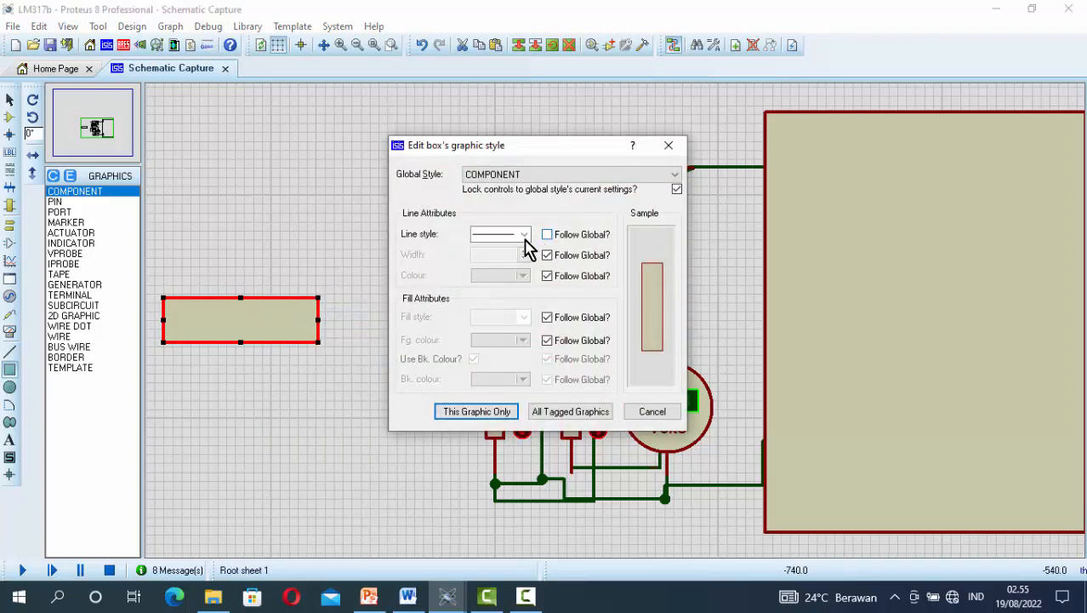
left_click(524, 237)
left_click(515, 251)
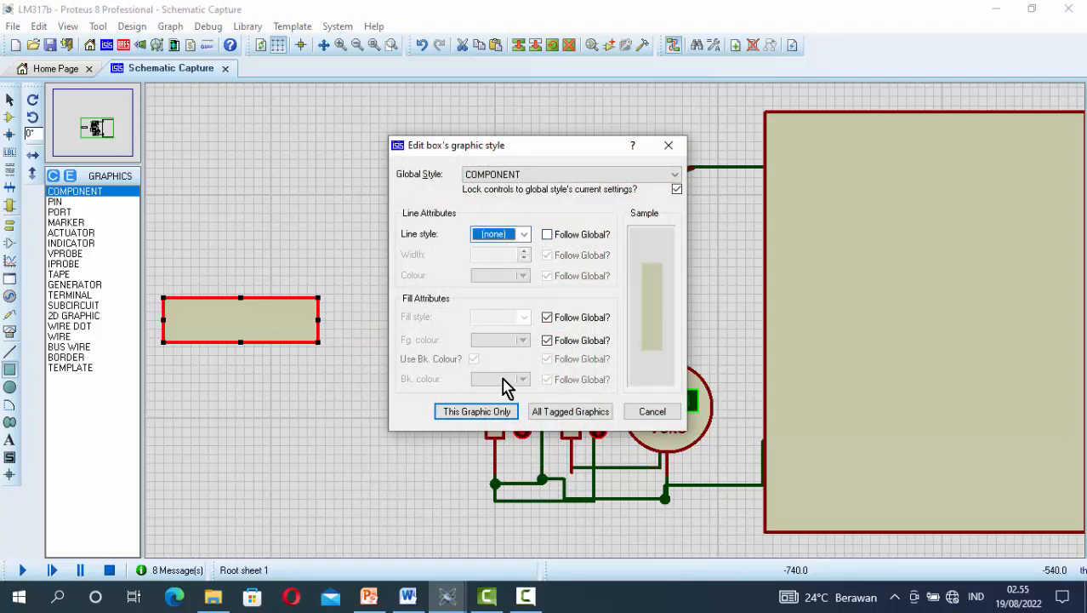
left_click(486, 411)
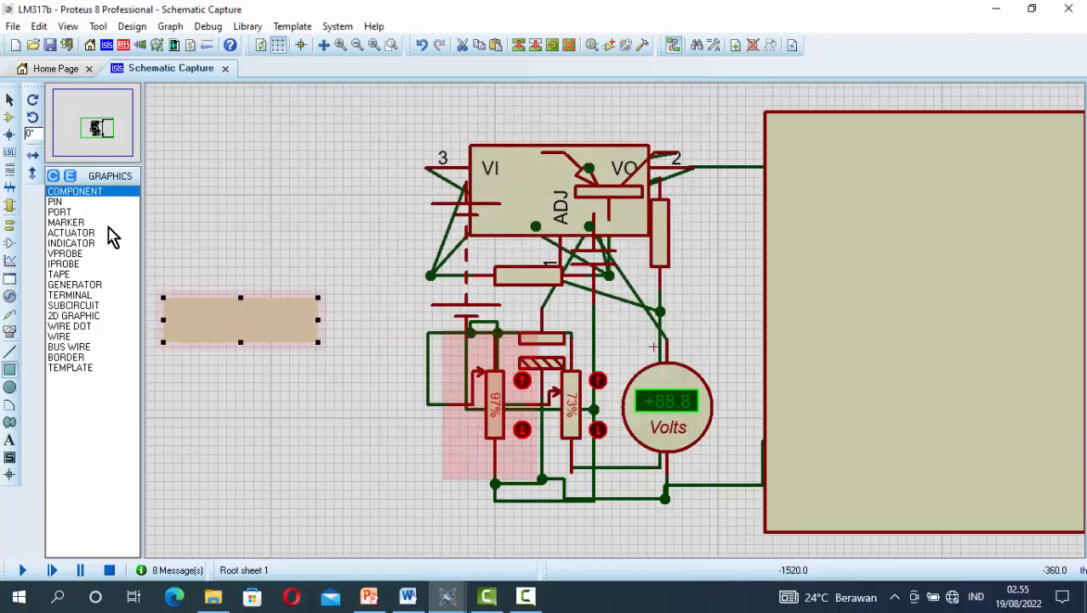
Make the borderless box wider and taller and place it over the wiring just above the potentiometers and voltmeter.
left_click(9, 100)
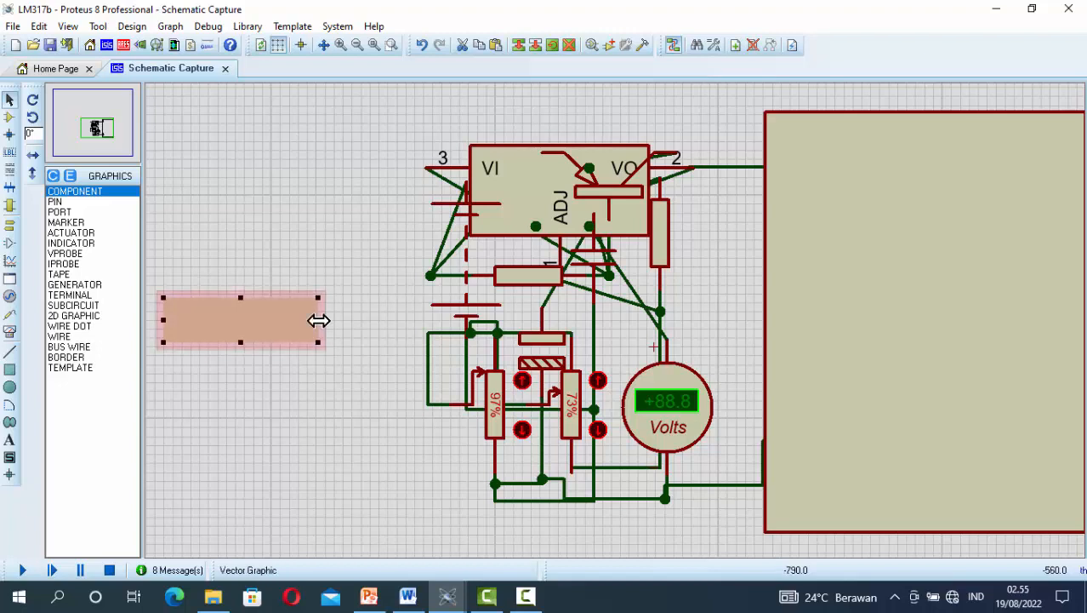
left_click_drag(318, 320, 390, 321)
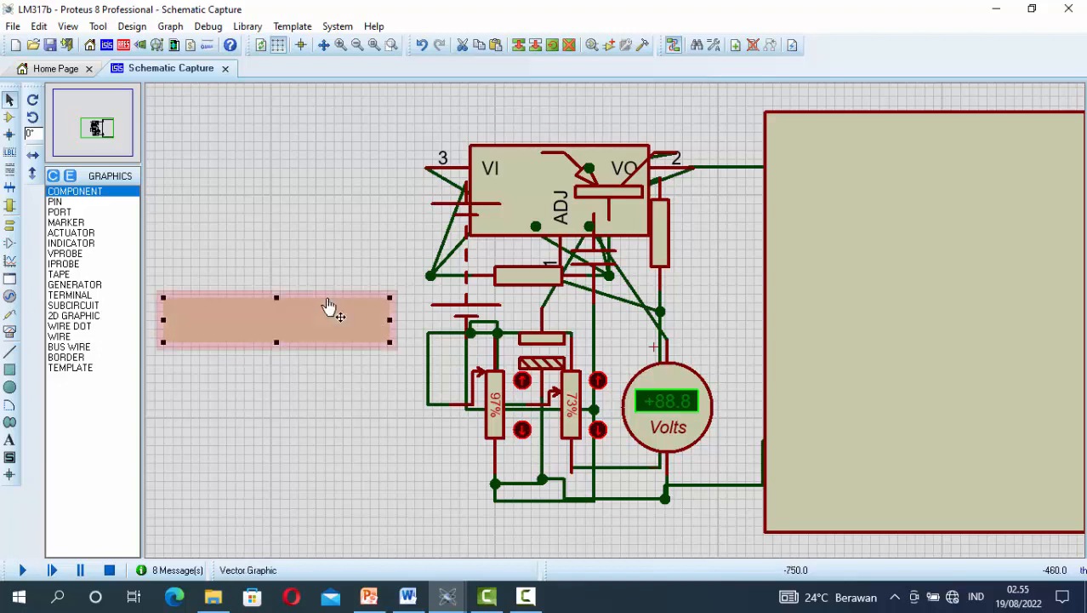
left_click_drag(276, 298, 590, 291)
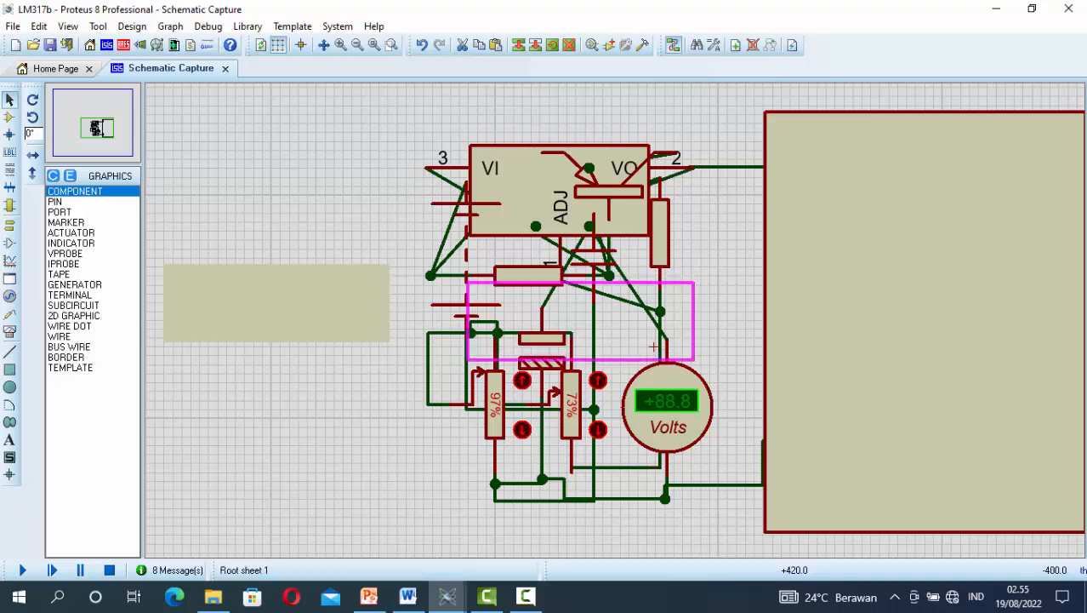
left_click_drag(653, 346, 654, 346)
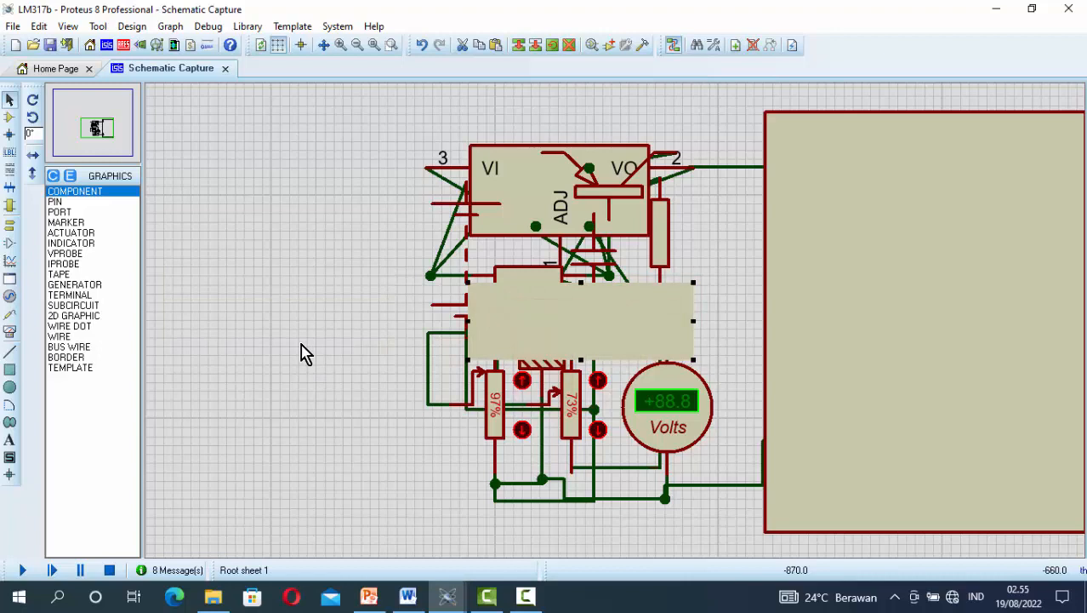
Copy the borderless box, paste it over the wiring below the potentiometers and voltmeter, and reduce the copy's height.
right_click(691, 290)
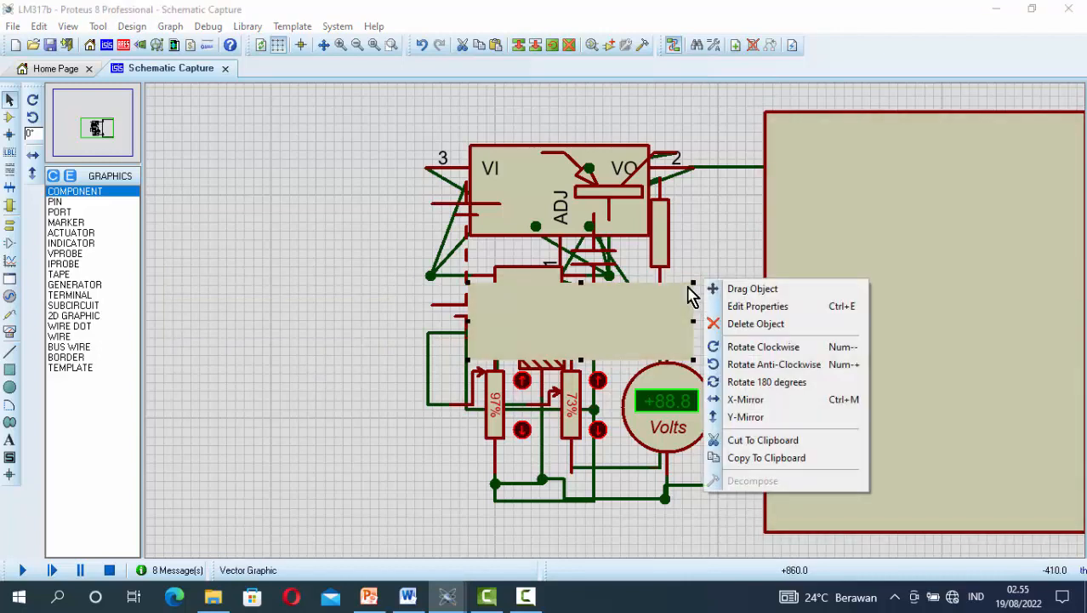
left_click(766, 460)
right_click(313, 262)
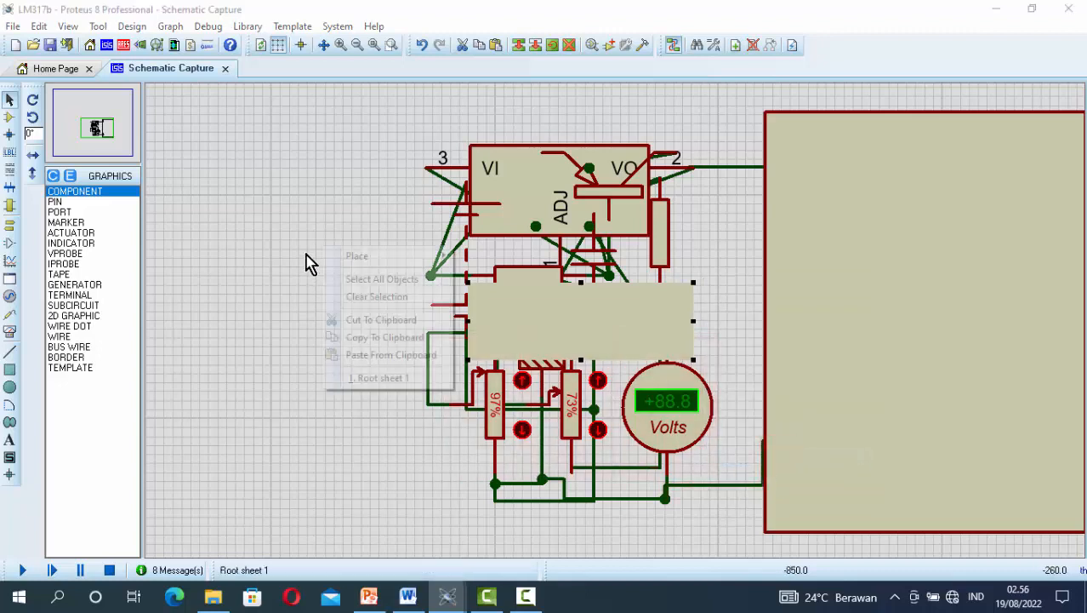
left_click(375, 356)
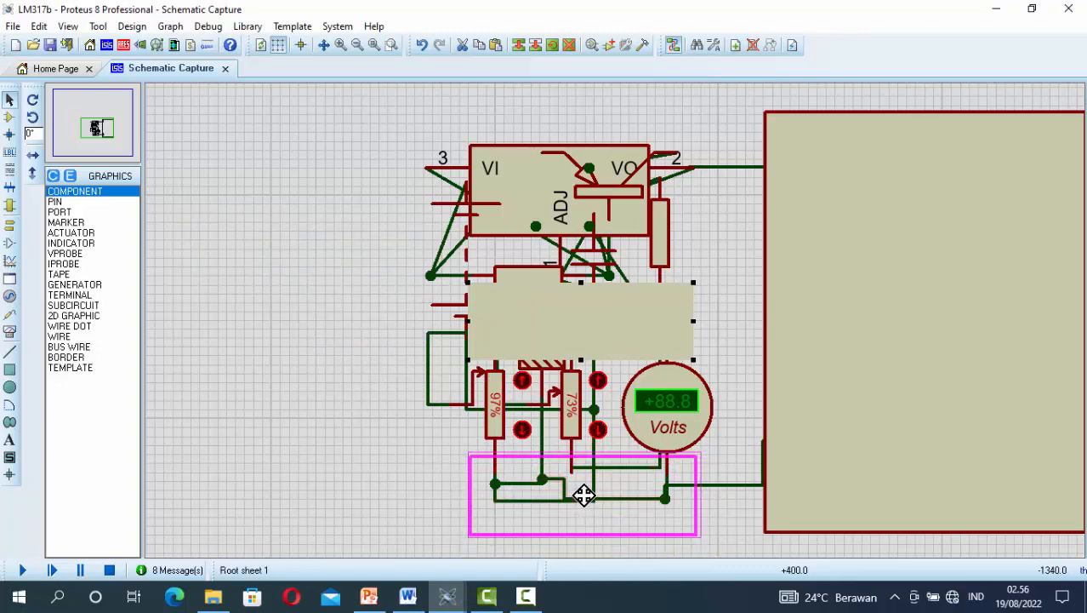
left_click(584, 495)
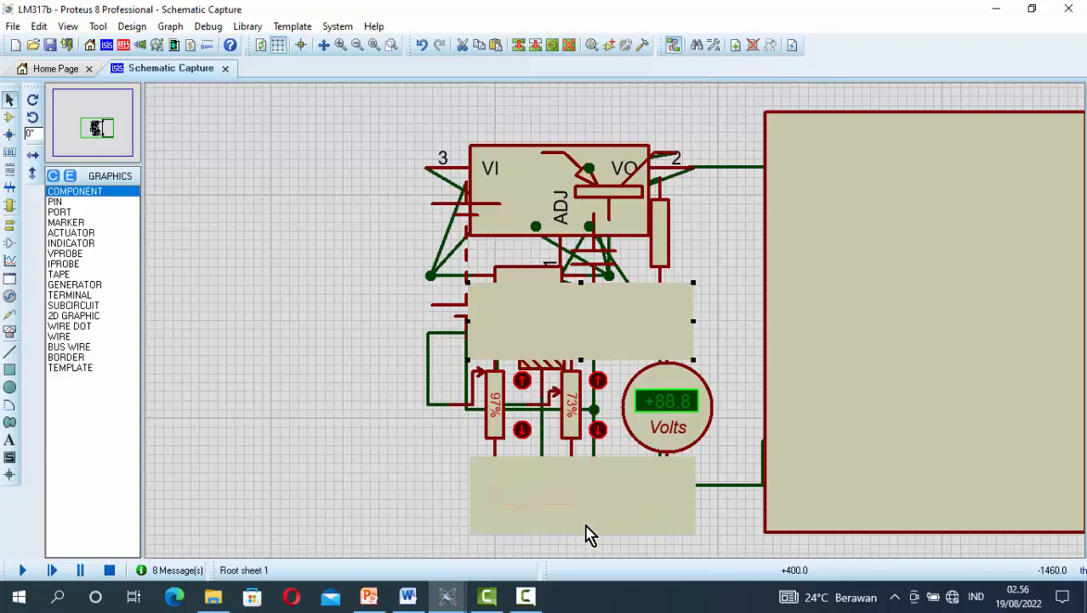
left_click(583, 538)
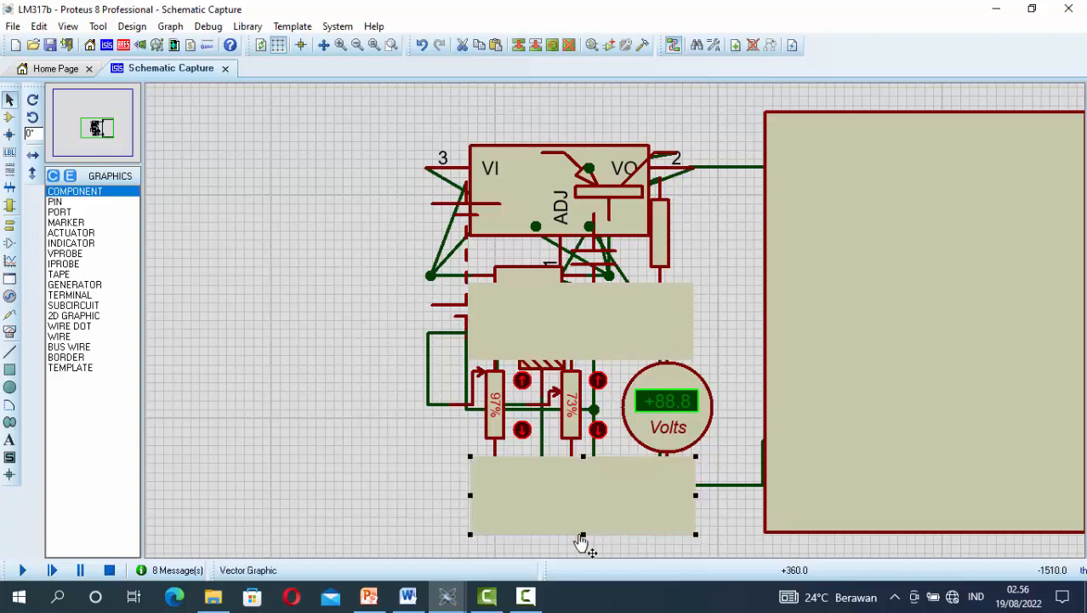
left_click_drag(584, 541, 583, 514)
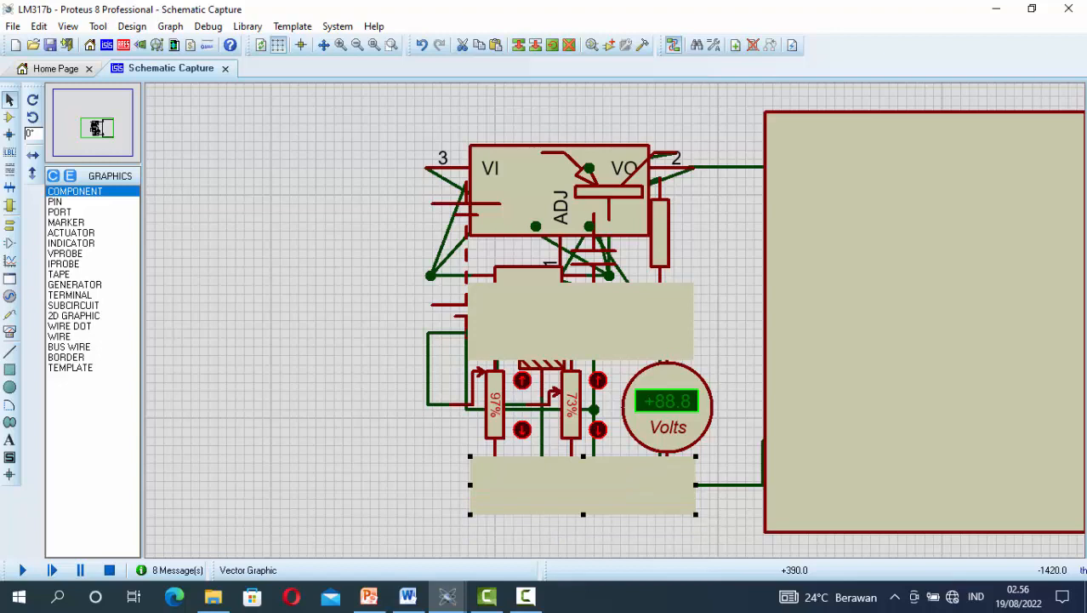
left_click(308, 390)
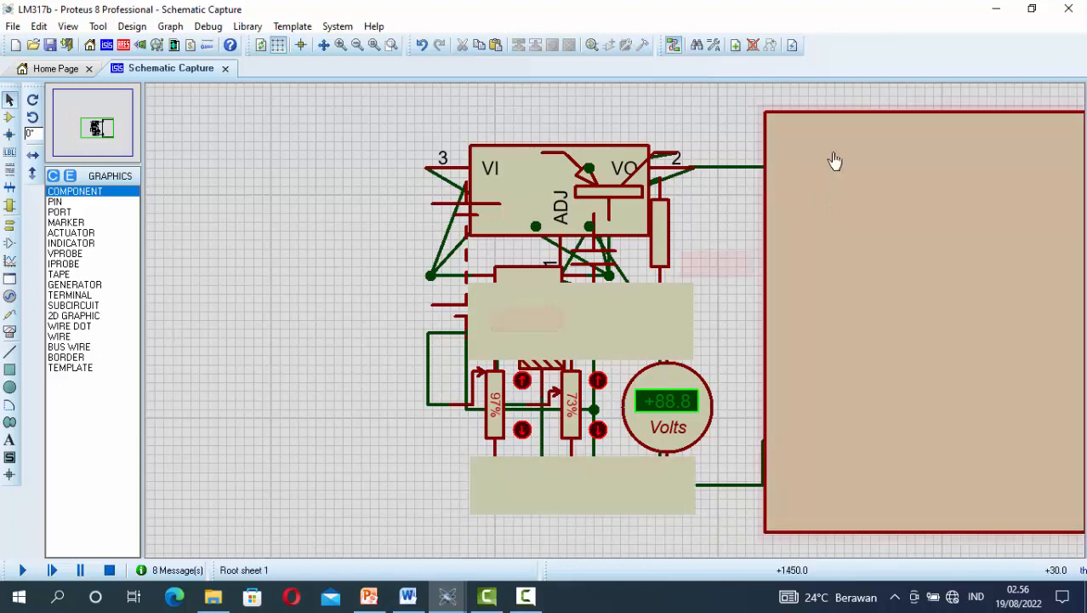
Move the large graphics box over the circuit and straighten the ground terminal's wire into a single bend.
left_click(838, 119)
left_click_drag(838, 119, 493, 120)
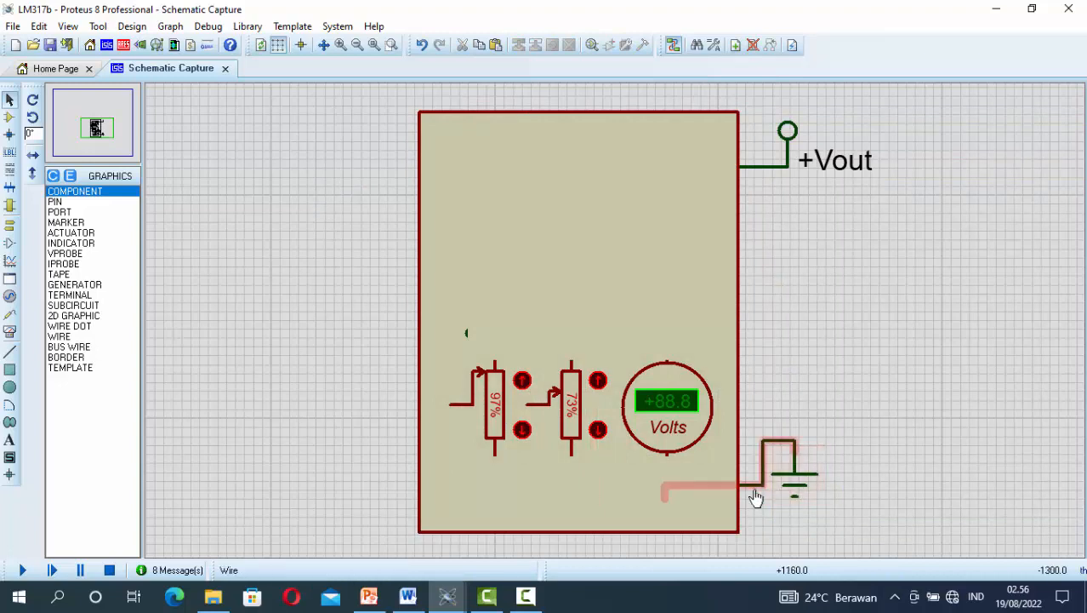
left_click(755, 487)
left_click_drag(755, 487, 772, 444)
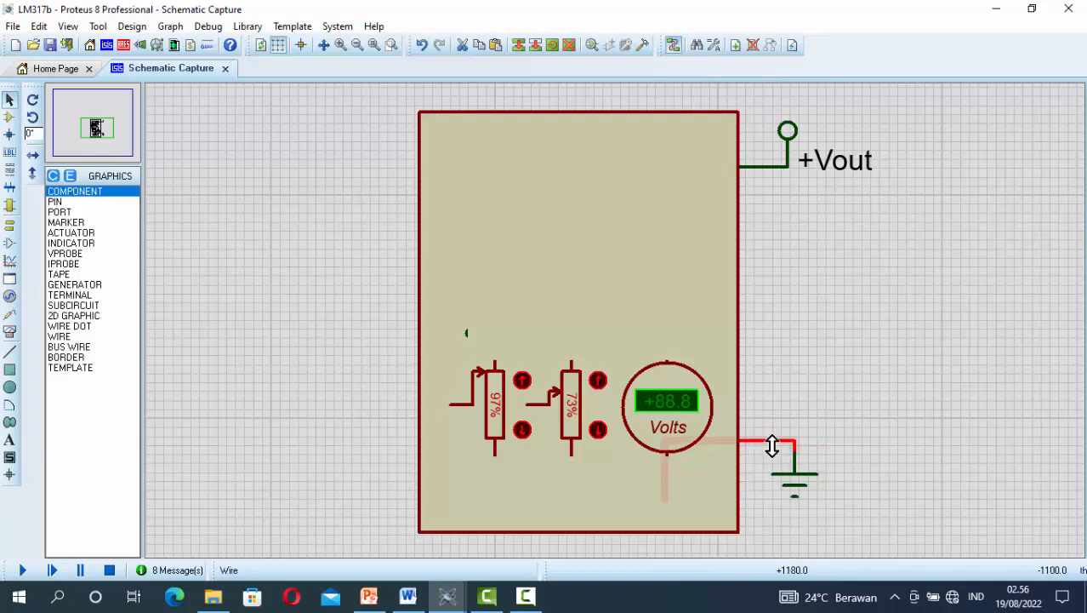
Shift the large graphics box slightly up over the circuit, keeping the terminals outside it.
left_click(617, 124)
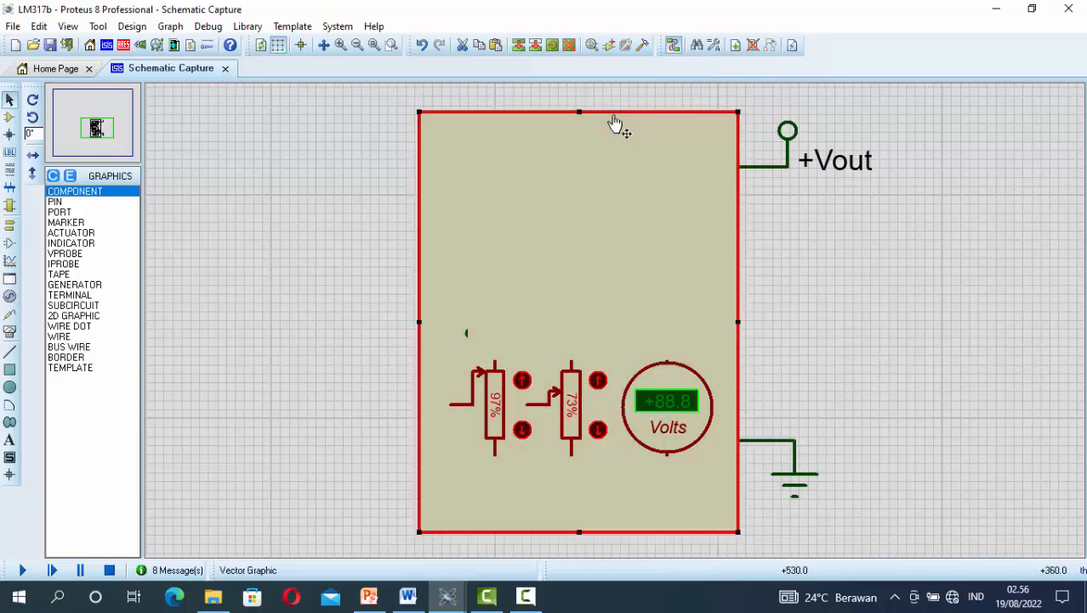
left_click_drag(617, 124, 617, 108)
left_click(942, 333)
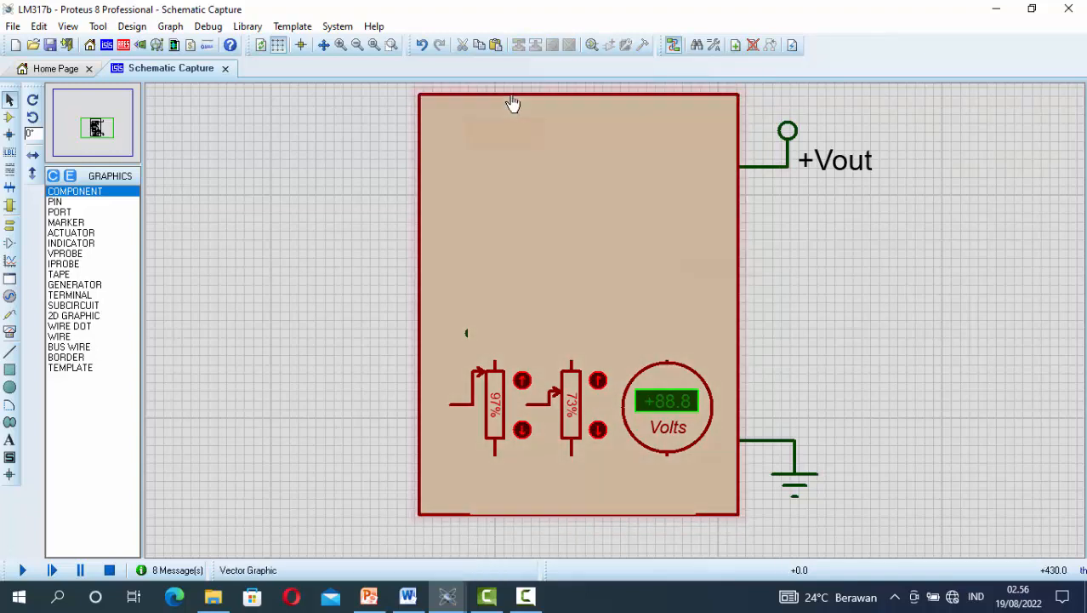
left_click(513, 102)
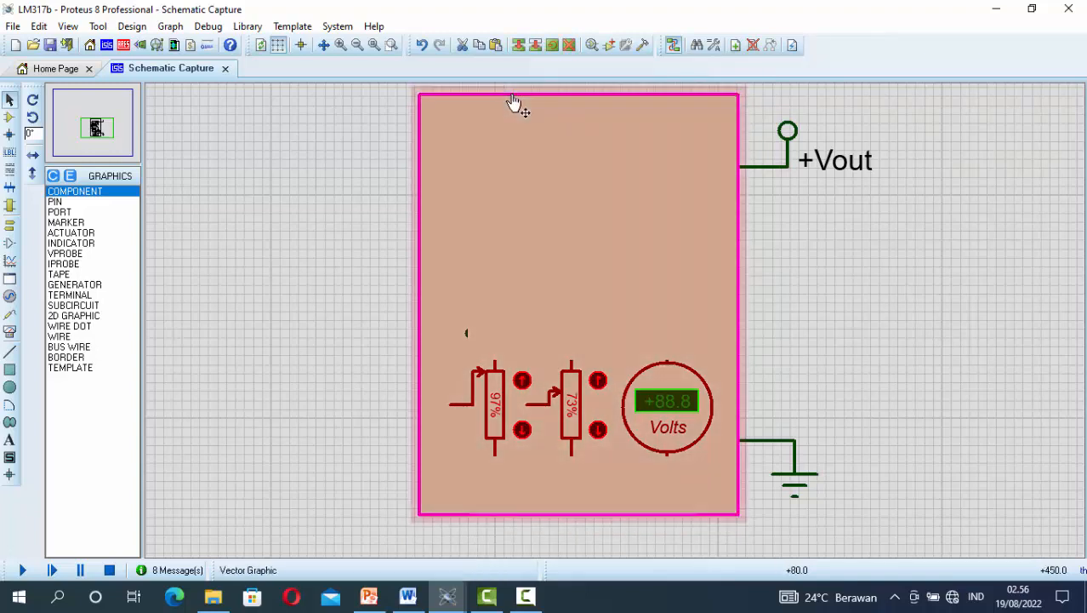
left_click(653, 179)
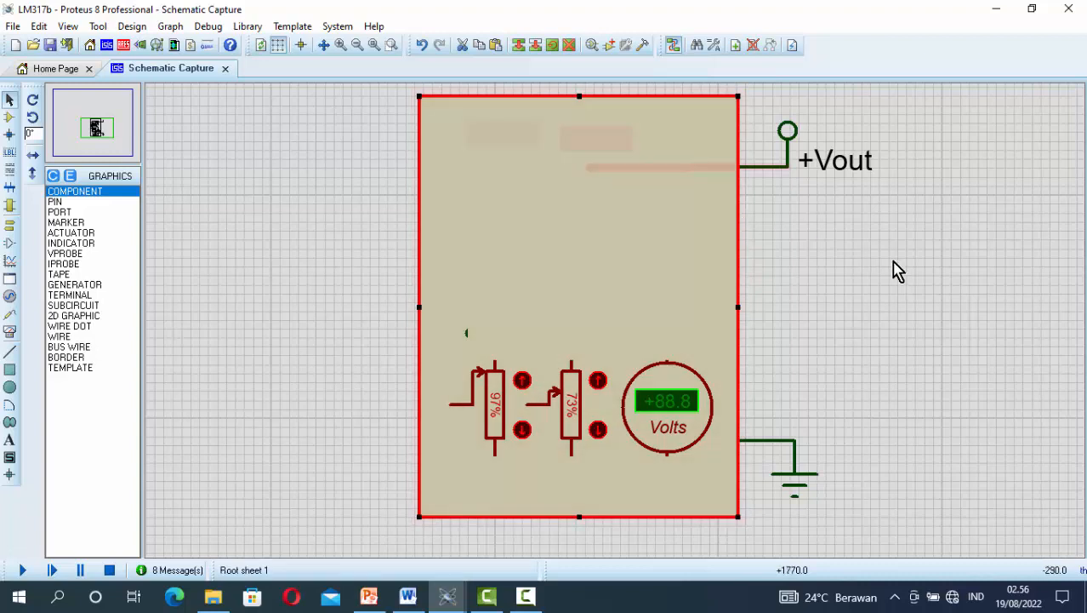
left_click_drag(894, 262, 993, 417)
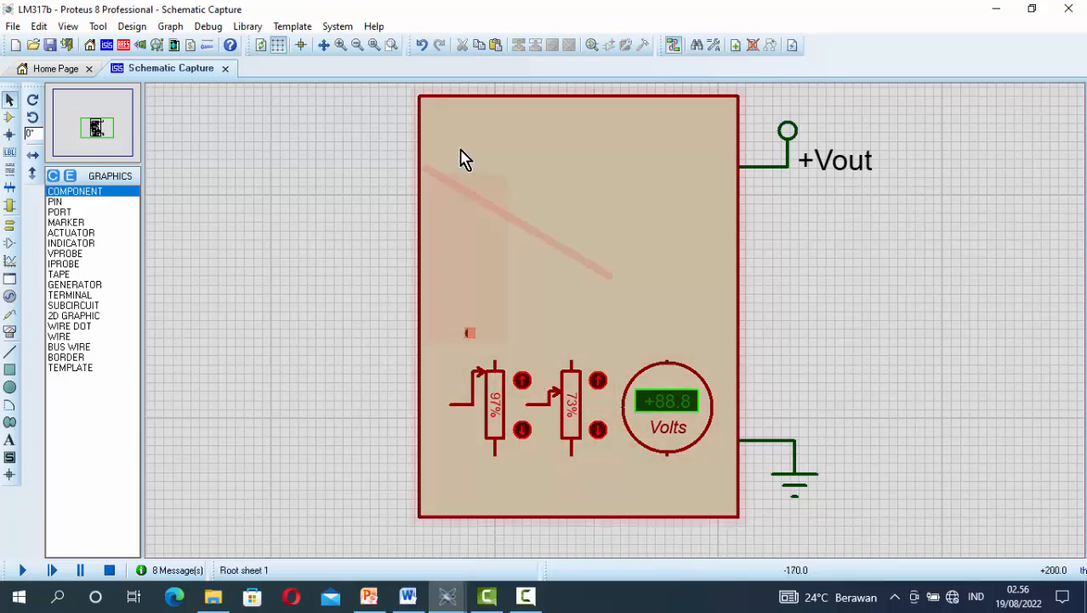
Move the large graphics box off the circuit and extend the upper masking box slightly to the left.
left_click_drag(488, 104, 756, 115)
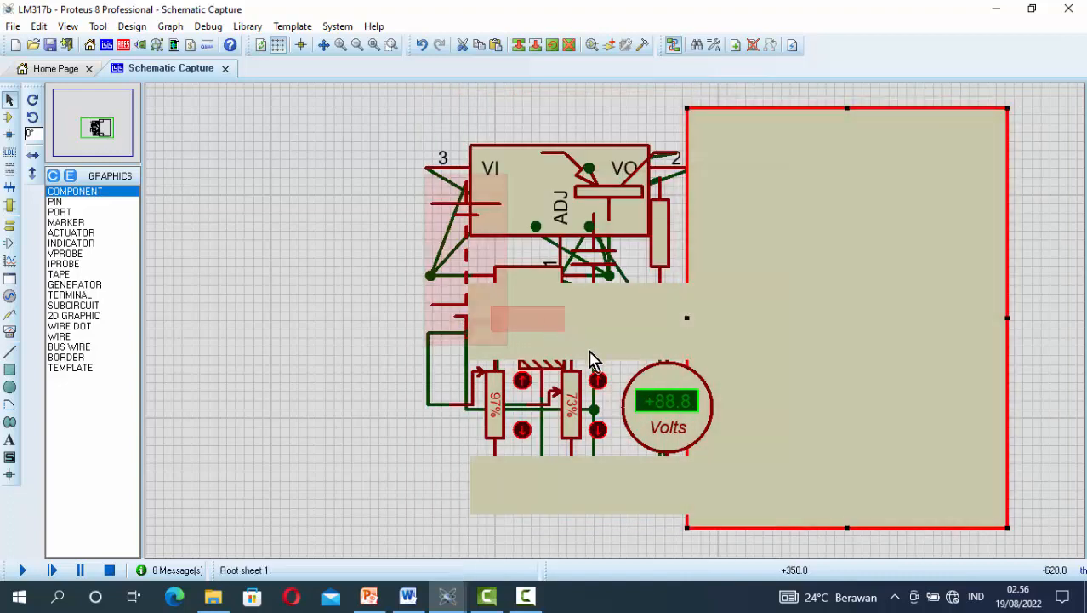
left_click(623, 364)
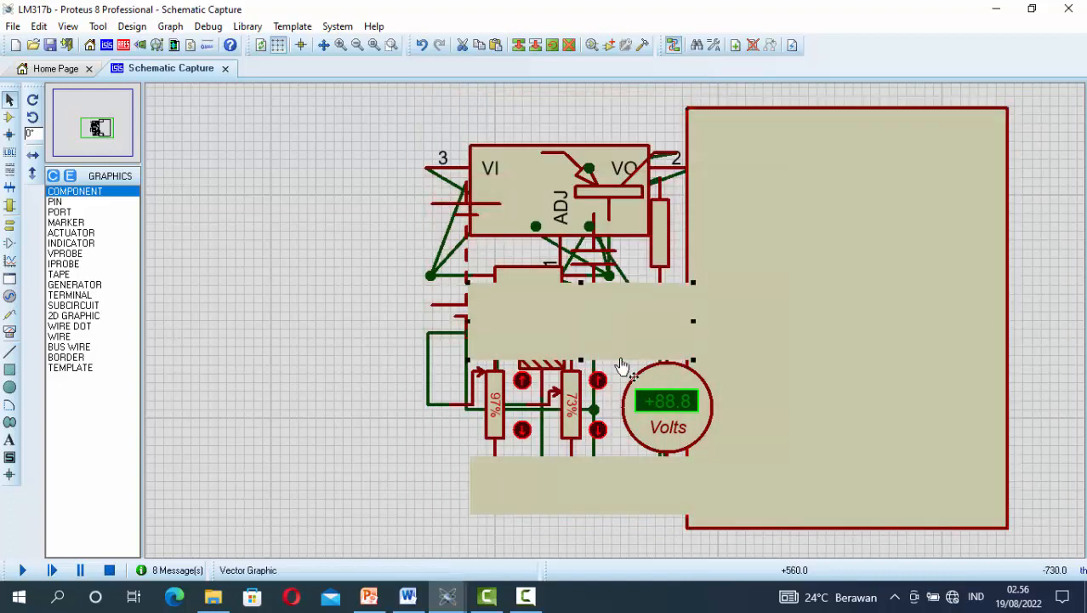
left_click(473, 334)
left_click_drag(466, 330, 460, 320)
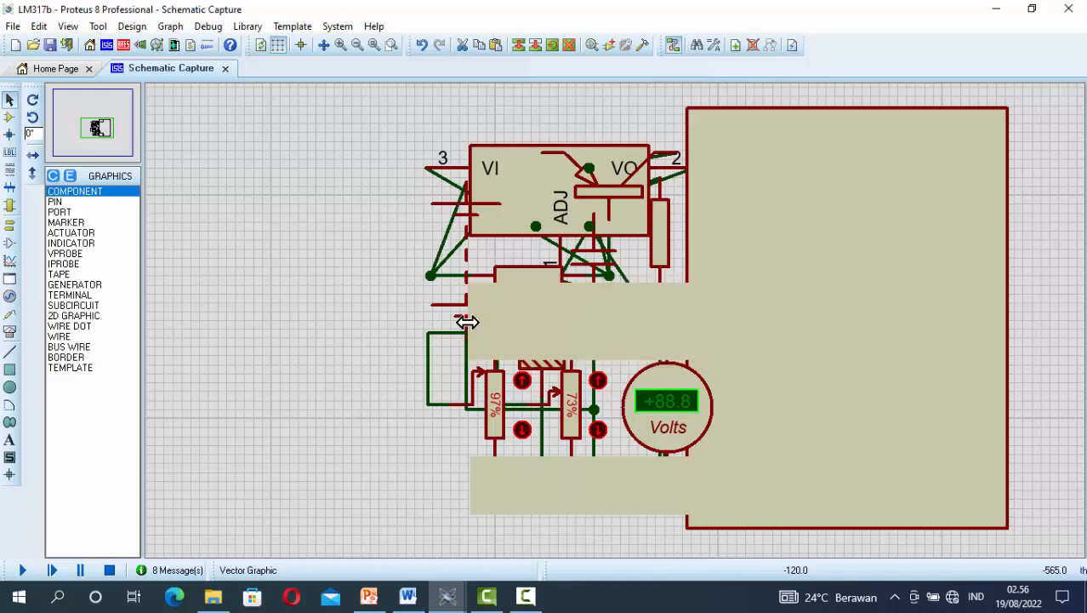
left_click(348, 289)
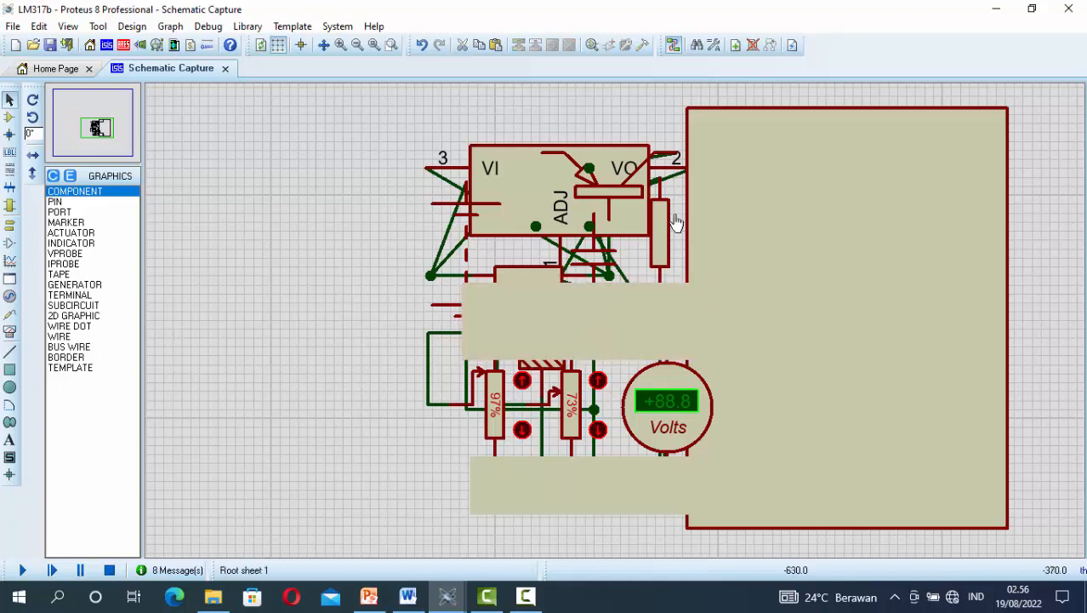
Move the large graphics box back over the circuit, keeping the +Vout and ground terminals outside its right edge.
left_click(840, 112)
left_click_drag(841, 112, 569, 110)
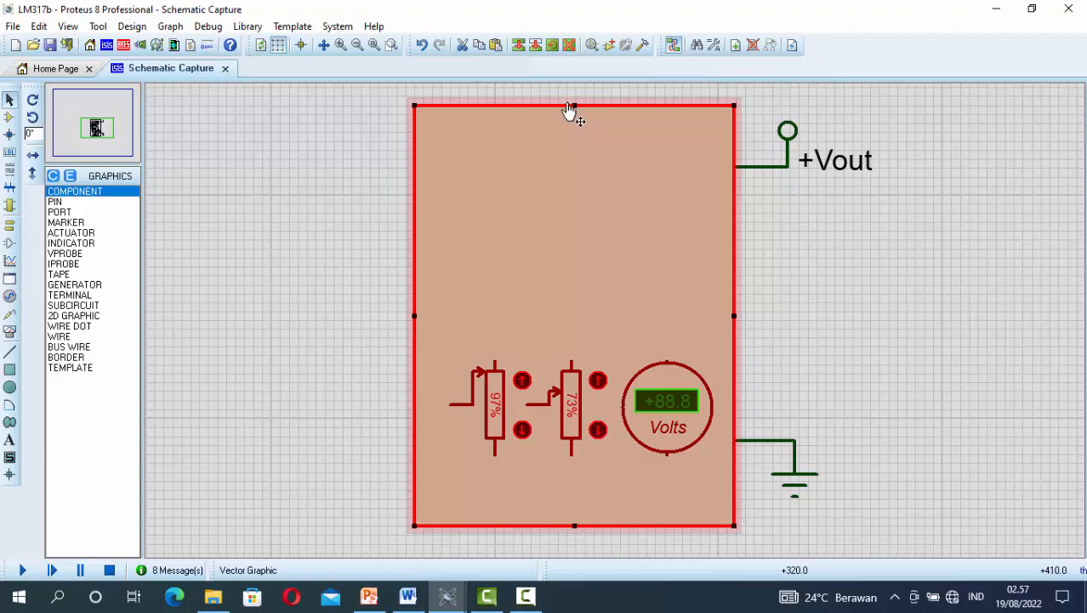
left_click_drag(570, 110, 576, 110)
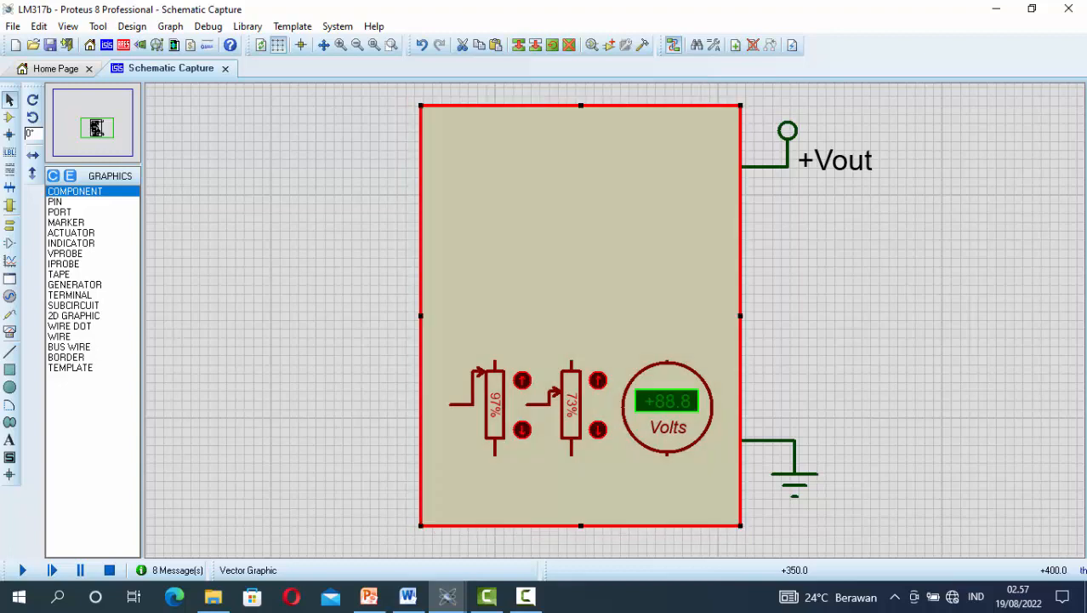
left_click(893, 383)
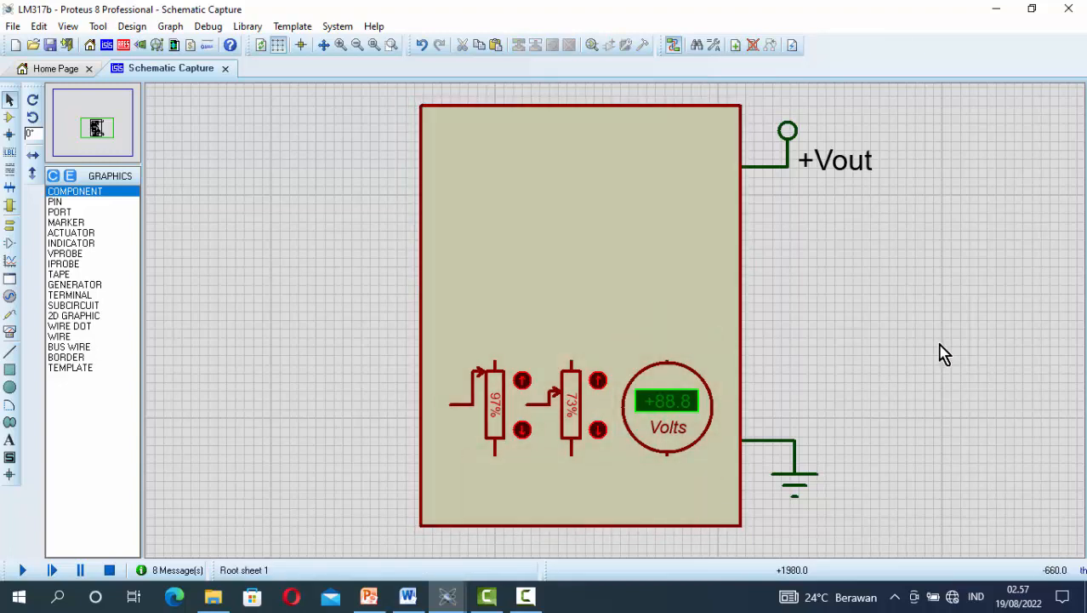
Add the bold graphics text "Regulator" with a height of 0.2in, starting left of the large box.
right_click(264, 185)
mouse_move(322, 185)
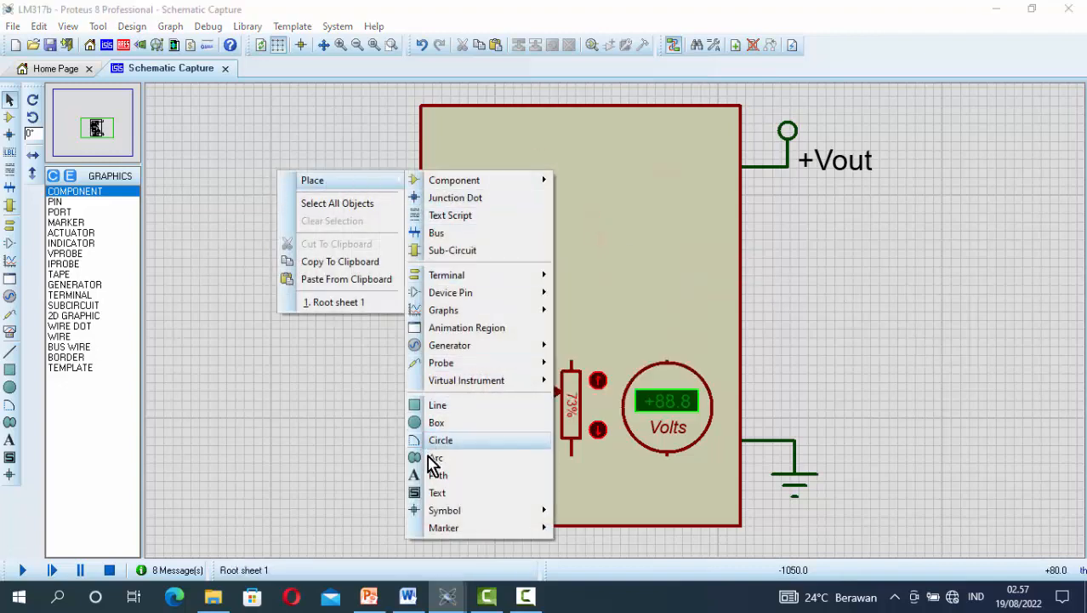
left_click(436, 493)
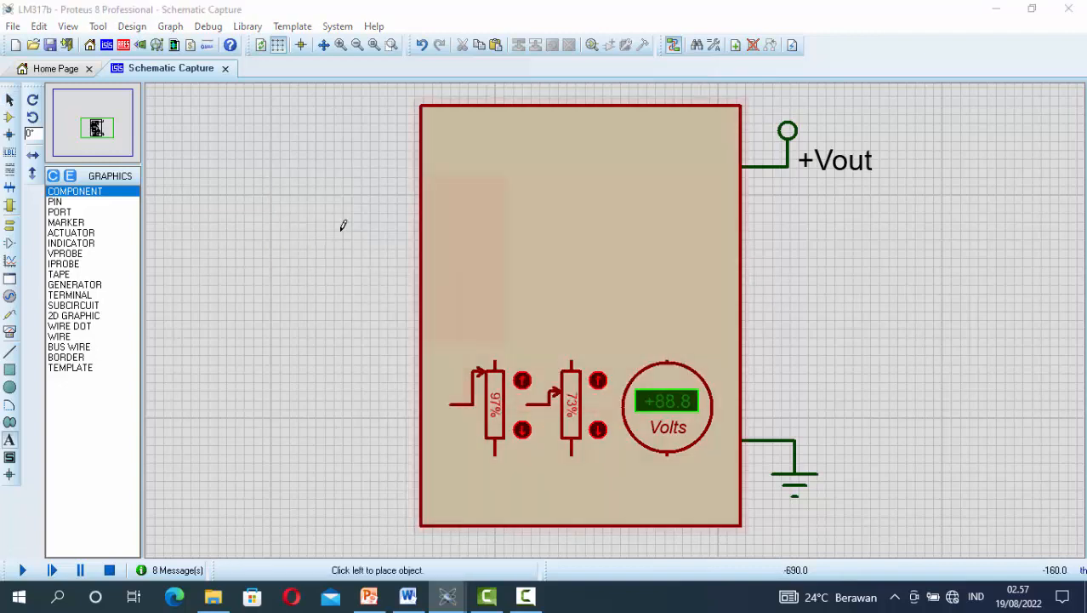
left_click(343, 225)
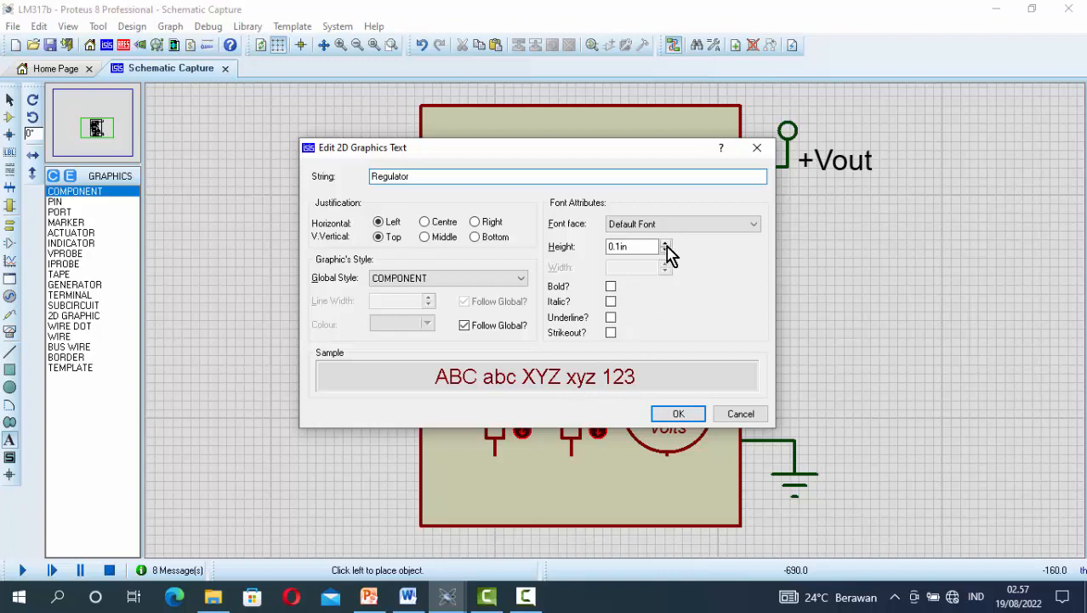
left_click(666, 244)
left_click(666, 244)
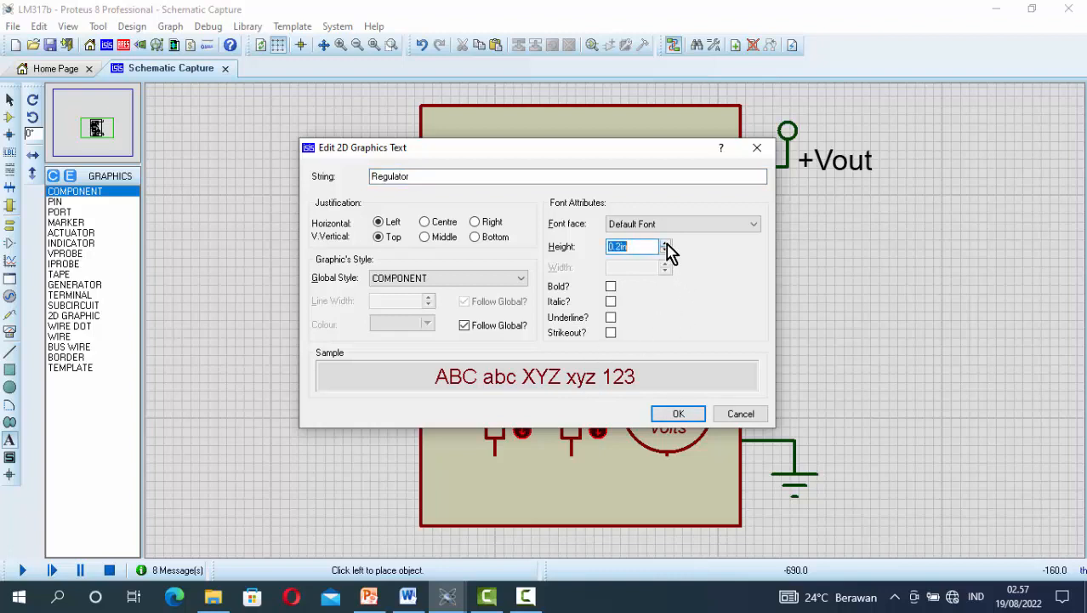
left_click(612, 287)
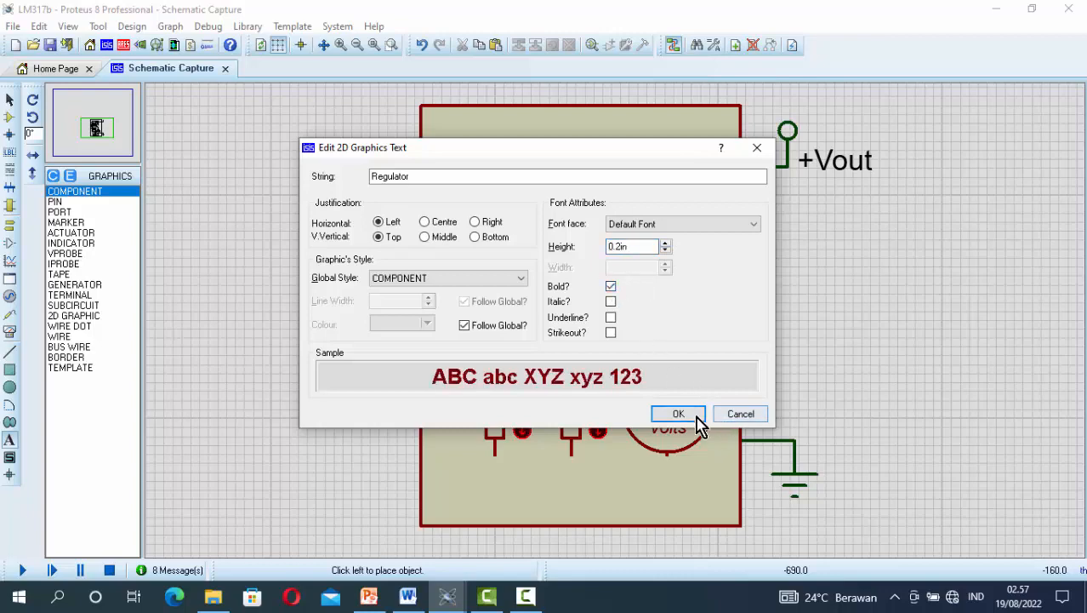
left_click(691, 414)
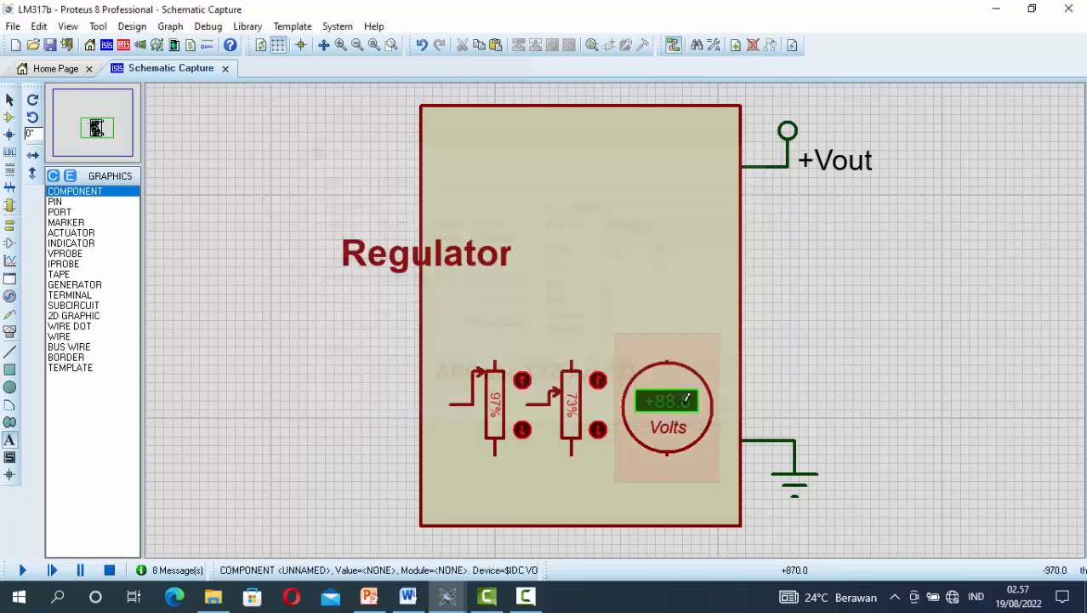
Add the graphics text "Power Supply" below the "Regulator" text.
left_click(331, 317)
left_click(331, 317)
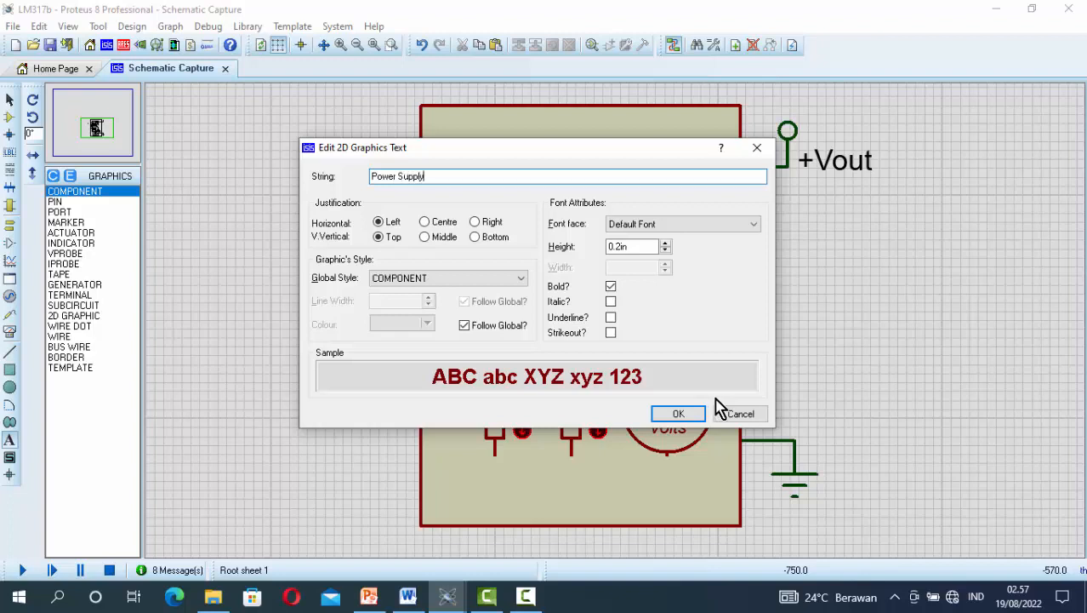
left_click(686, 416)
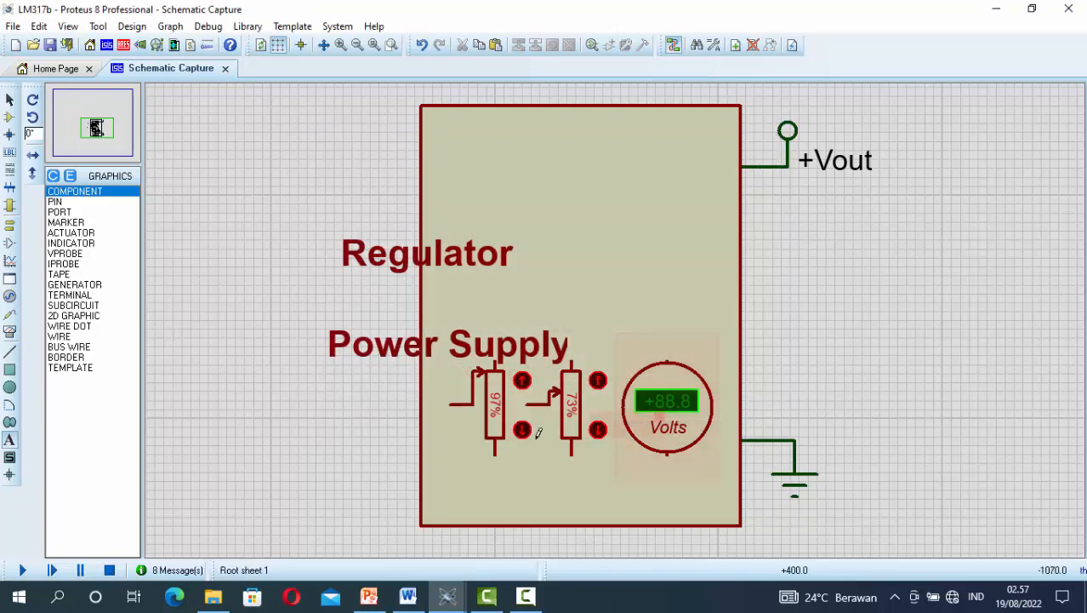
Add the graphics texts "Fine" and "Coarse" with a height of 0.12in to the left of the potentiometers.
left_click(379, 426)
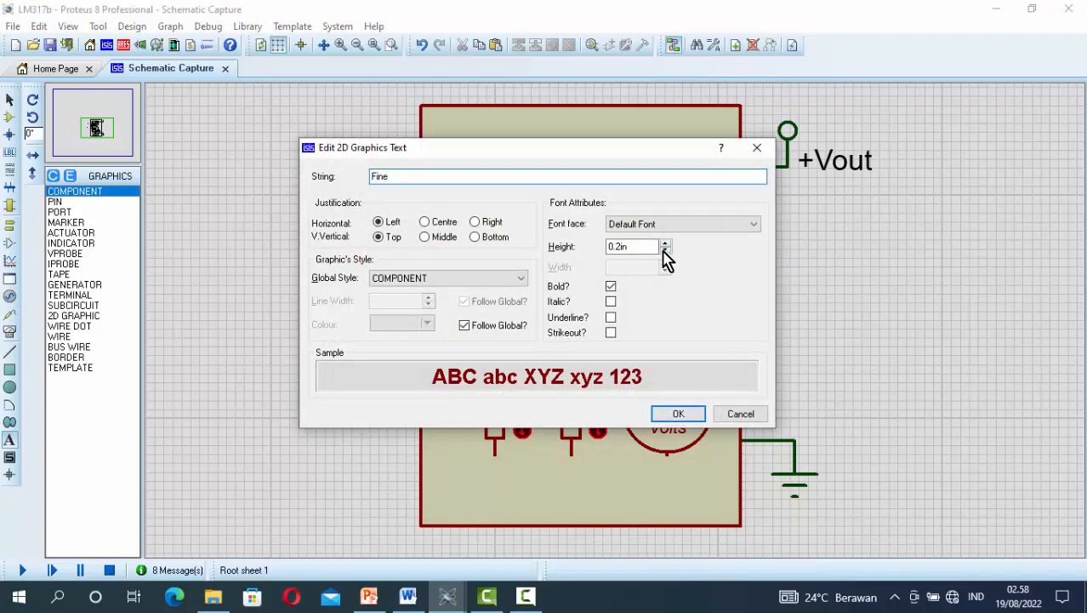
left_click(664, 251)
left_click(665, 251)
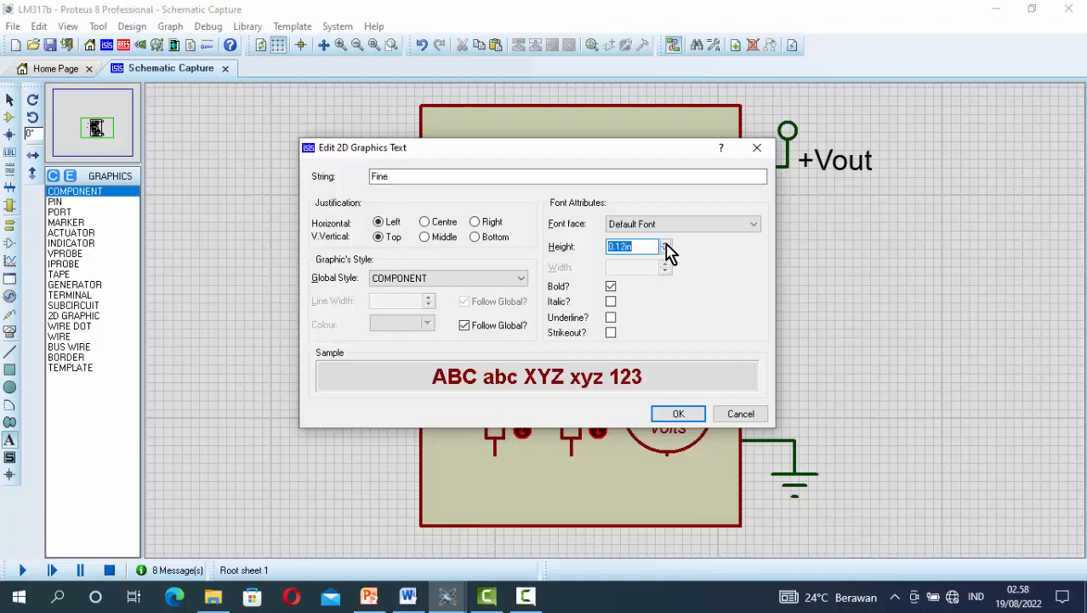
left_click(679, 414)
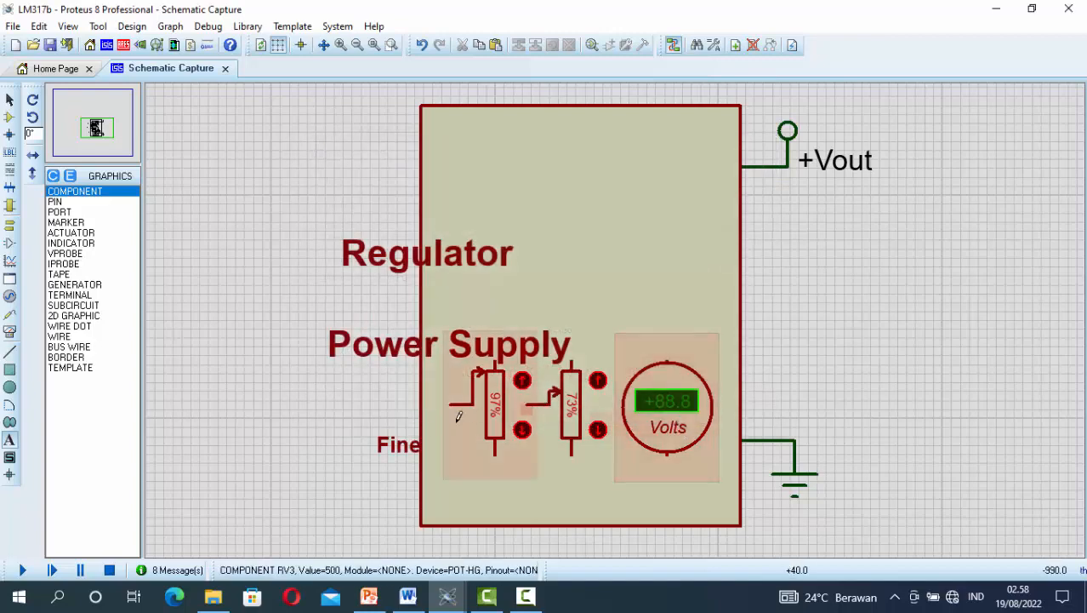
left_click(329, 417)
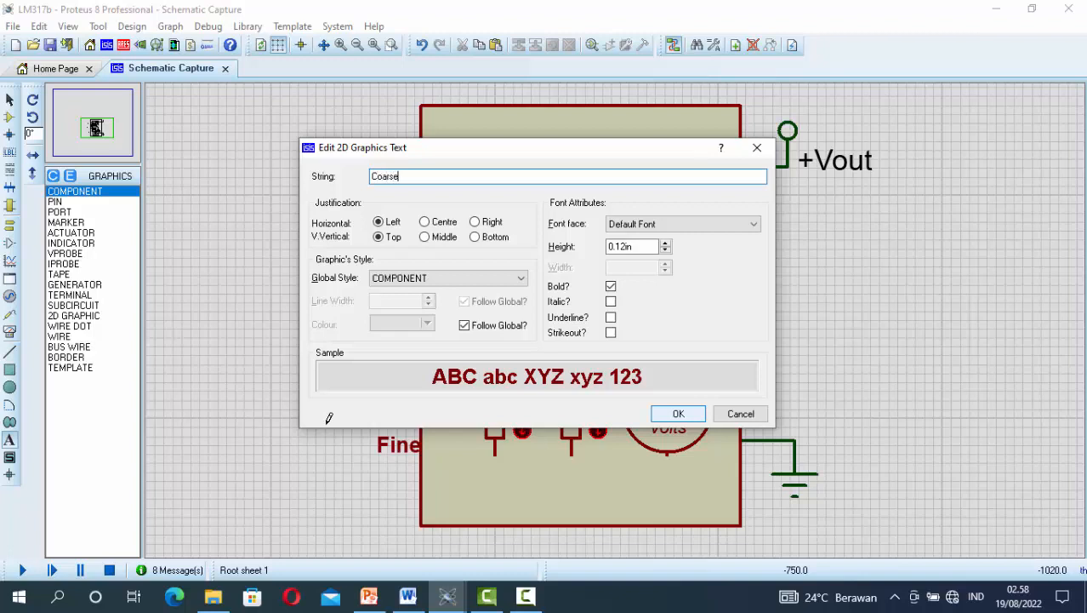
left_click(681, 414)
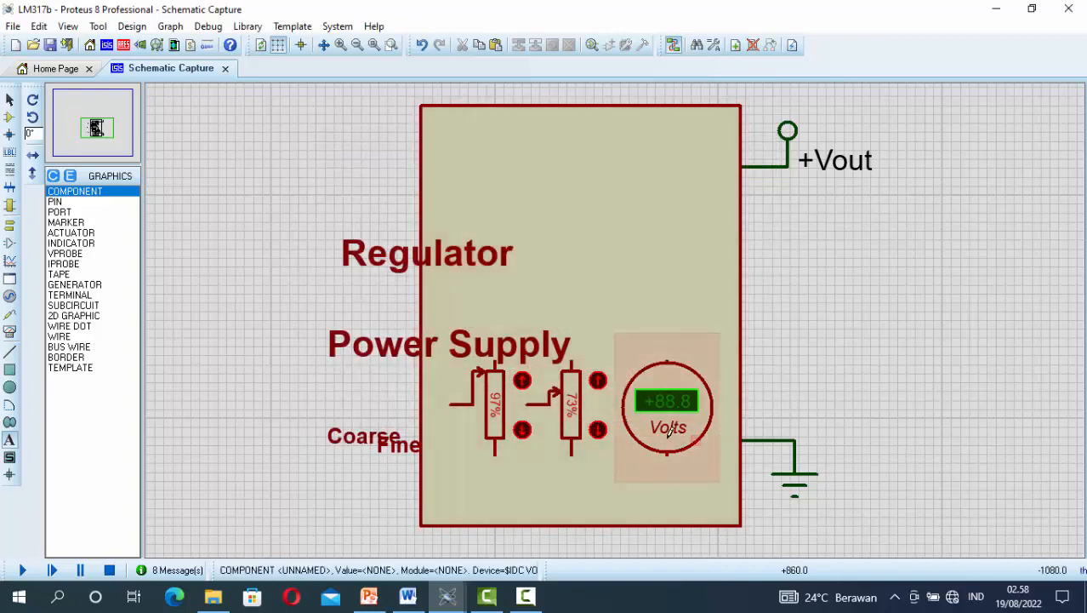
Move "Regulator" into the upper part of the large box and place "Power Supply" just beneath it.
left_click(10, 102)
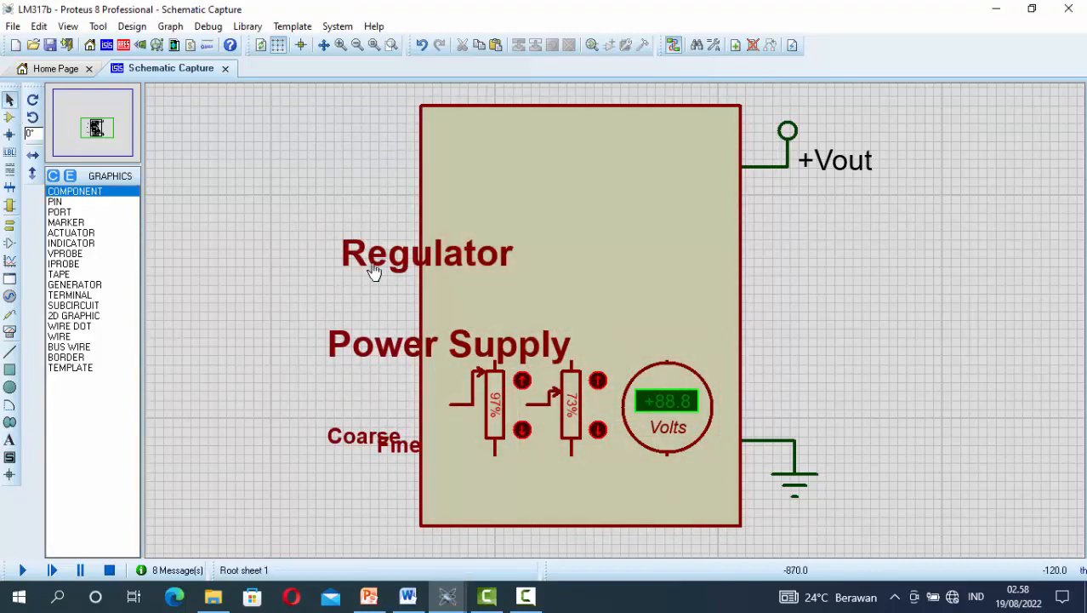
left_click_drag(383, 268, 555, 187)
left_click(372, 353)
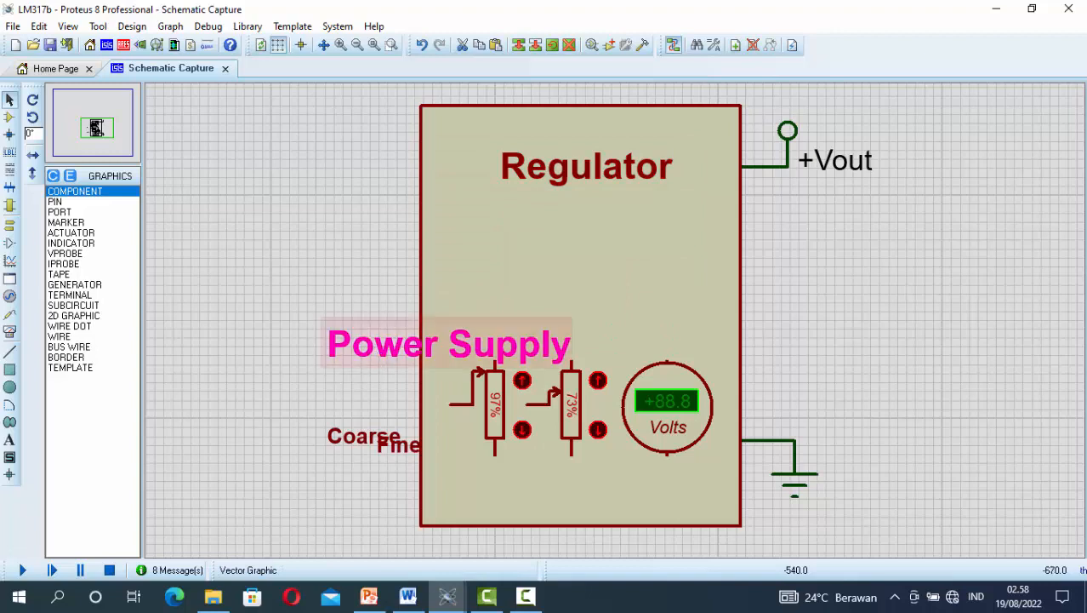
left_click_drag(372, 353, 522, 259)
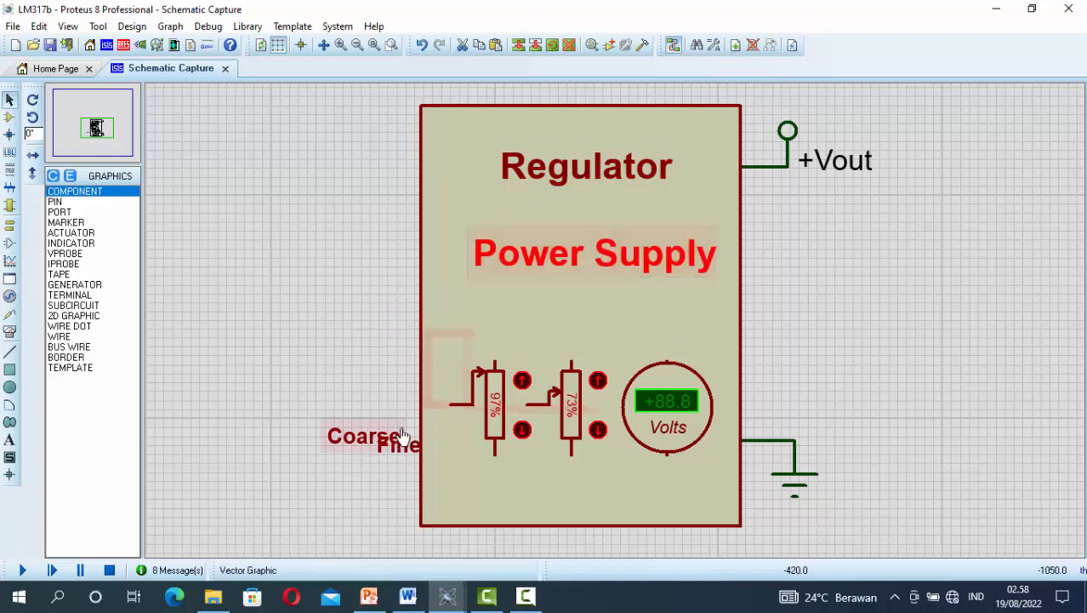
left_click(592, 265)
left_click_drag(593, 264, 592, 248)
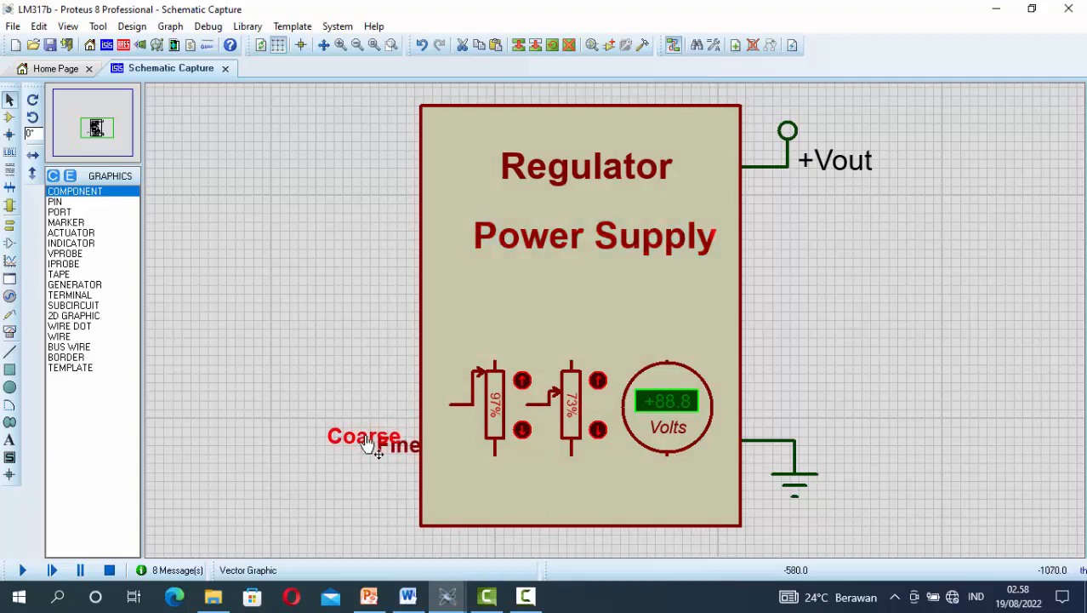
Place "Fine" above the left potentiometer and "Coarse" above the right one, and shift the +Vout terminal slightly right.
left_click_drag(368, 446, 579, 348)
left_click_drag(400, 451, 495, 338)
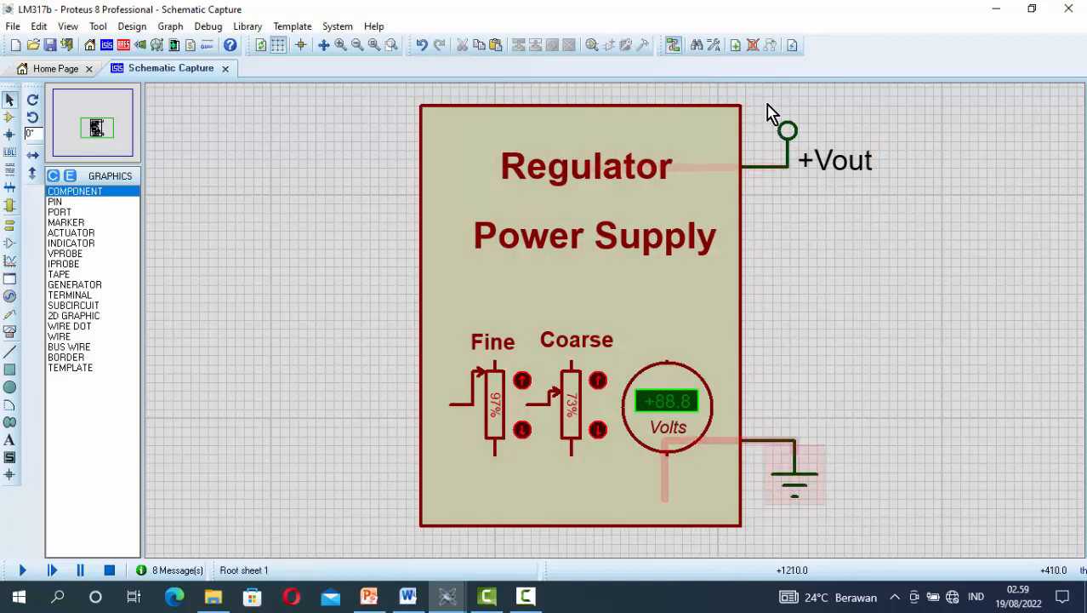
left_click(845, 165)
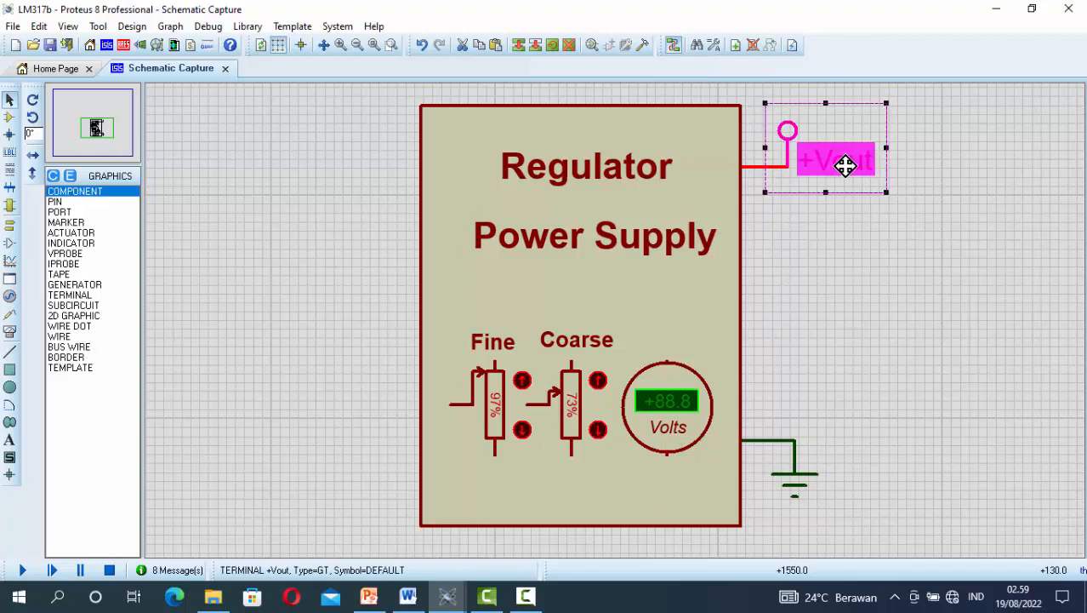
left_click(892, 225)
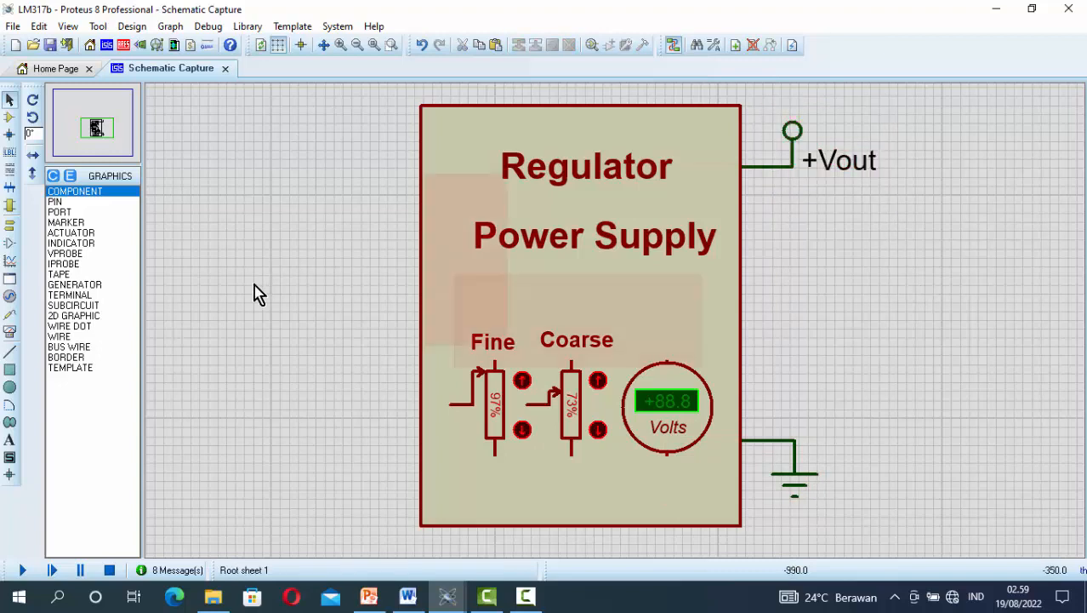
Search the device library for lamp and add the animated light bulb LAMP to the device list.
left_click(8, 119)
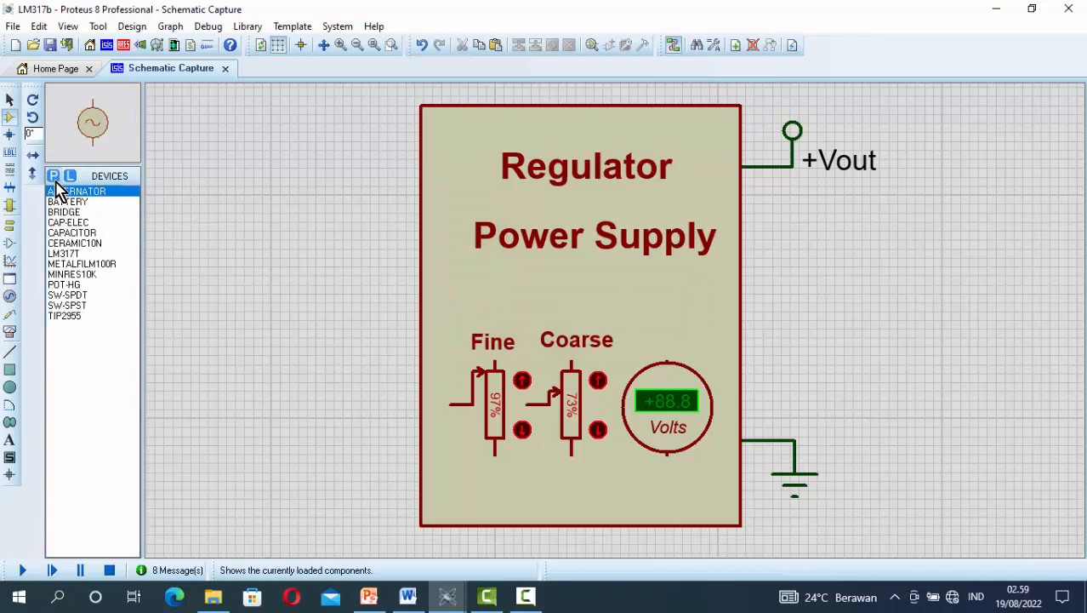
left_click(54, 177)
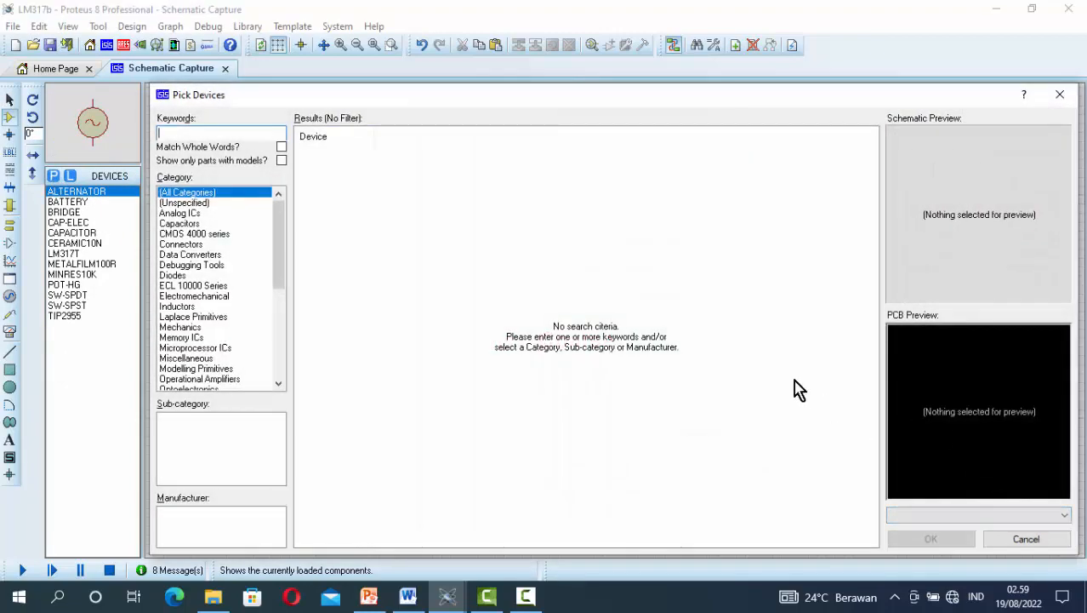
type("la")
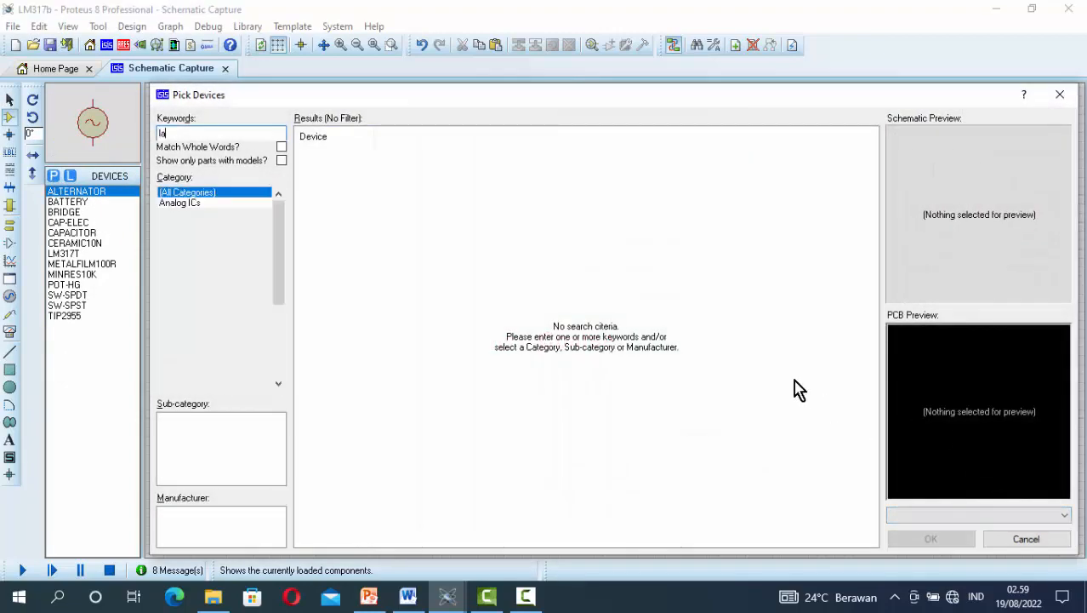
type("mp")
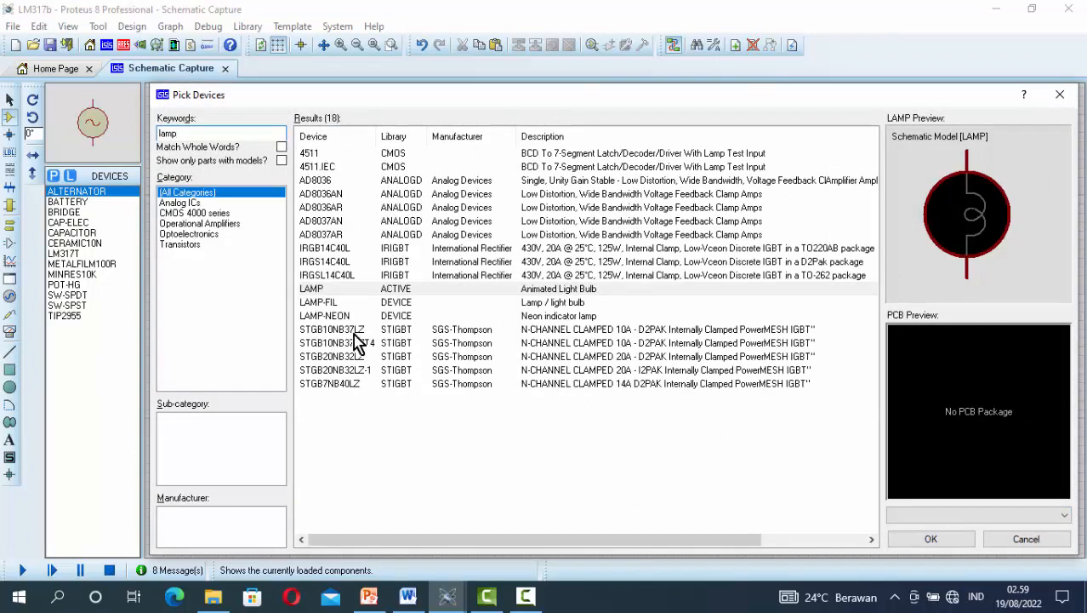
double_click(400, 290)
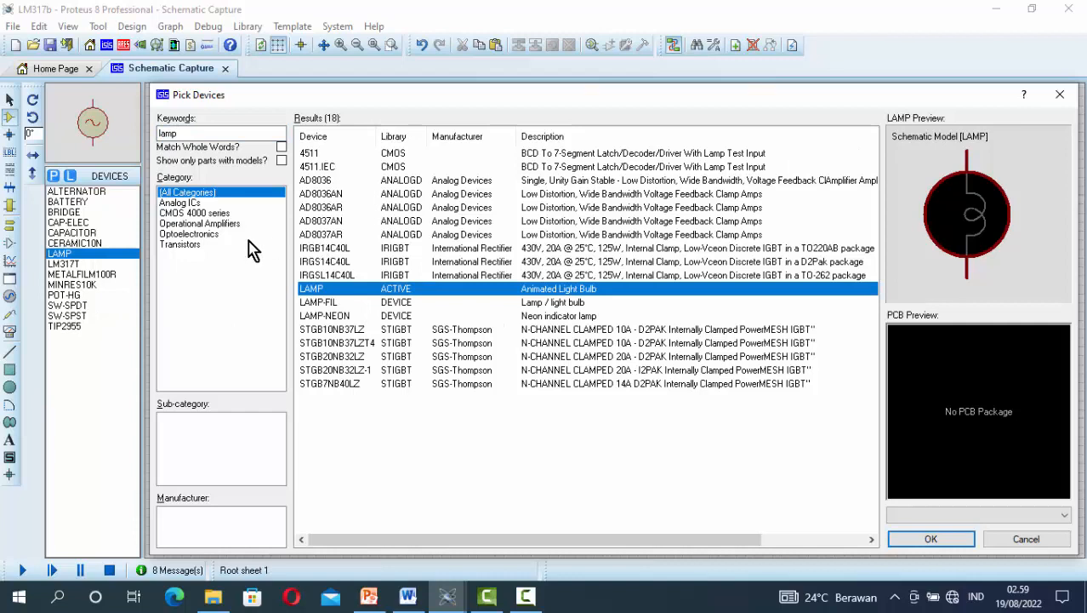
Search the device library for spst, select the latched-action switch SW-SPST and leave the library.
left_click(184, 135)
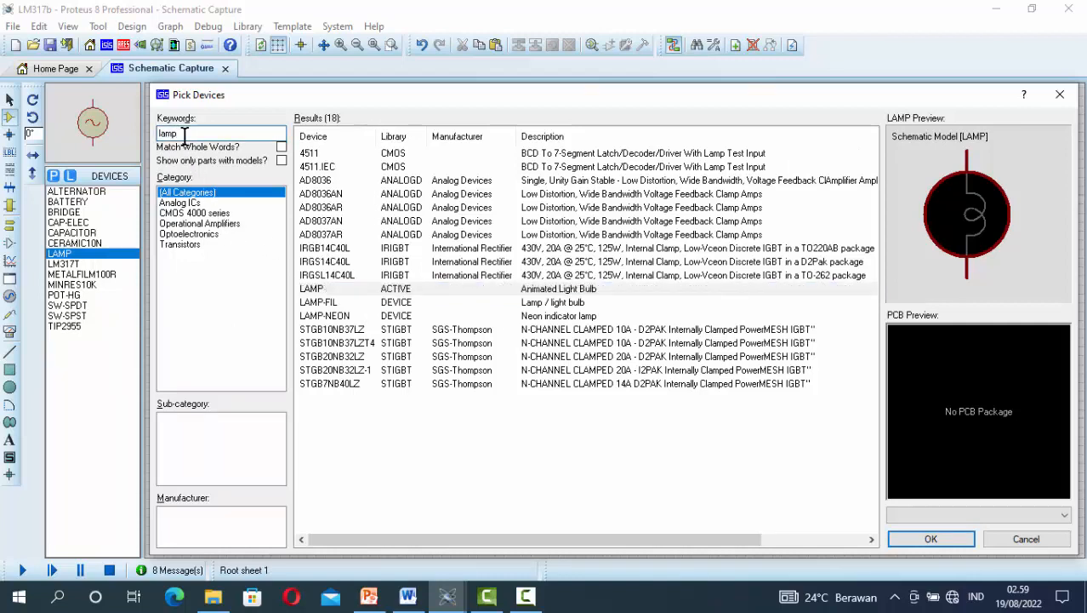
key("BackSpace")
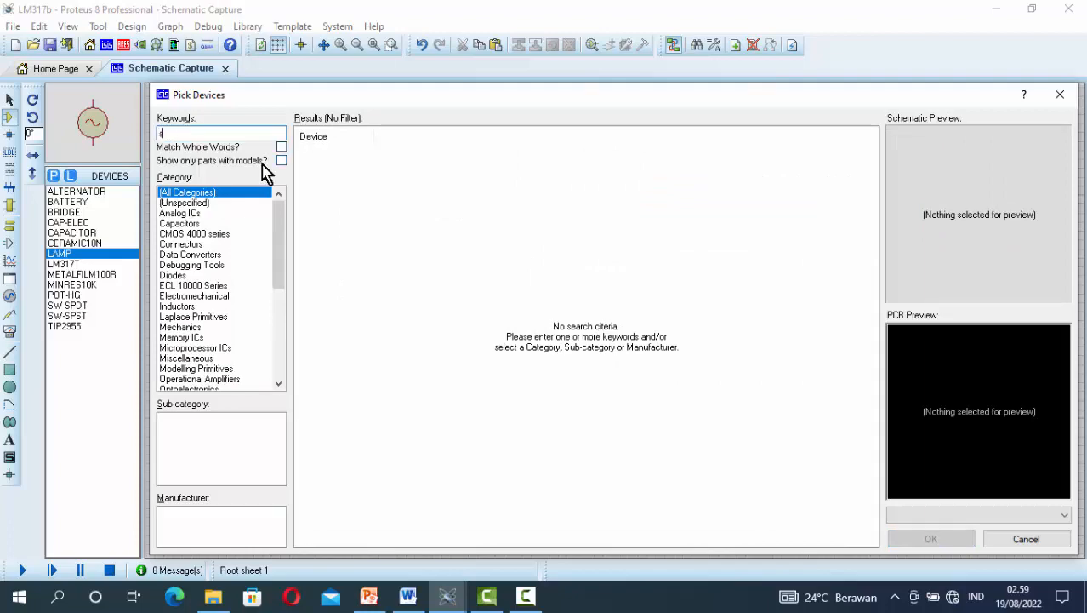
type("spst")
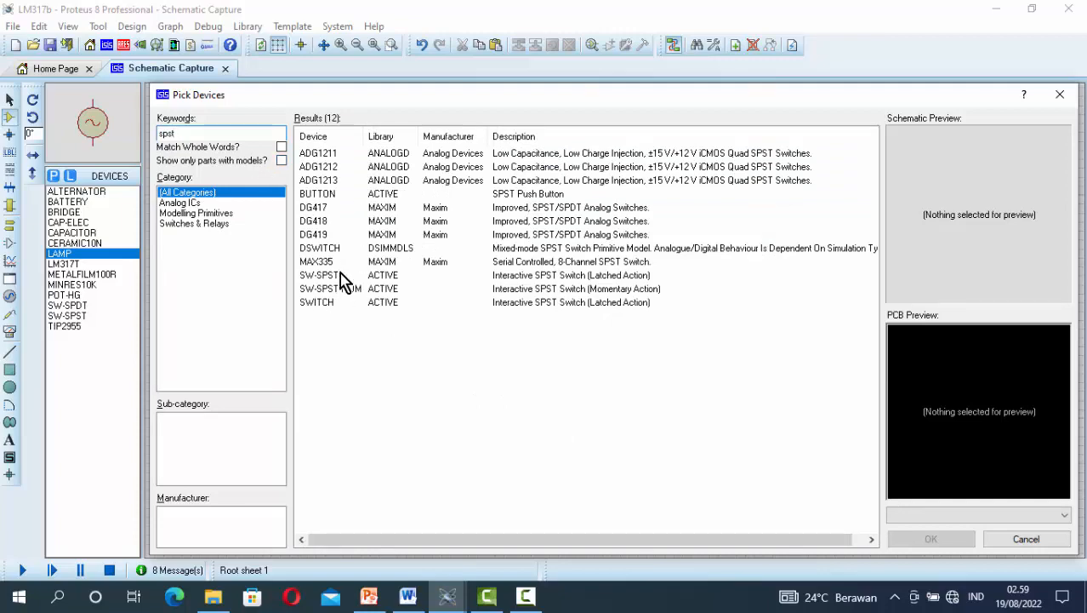
left_click(345, 281)
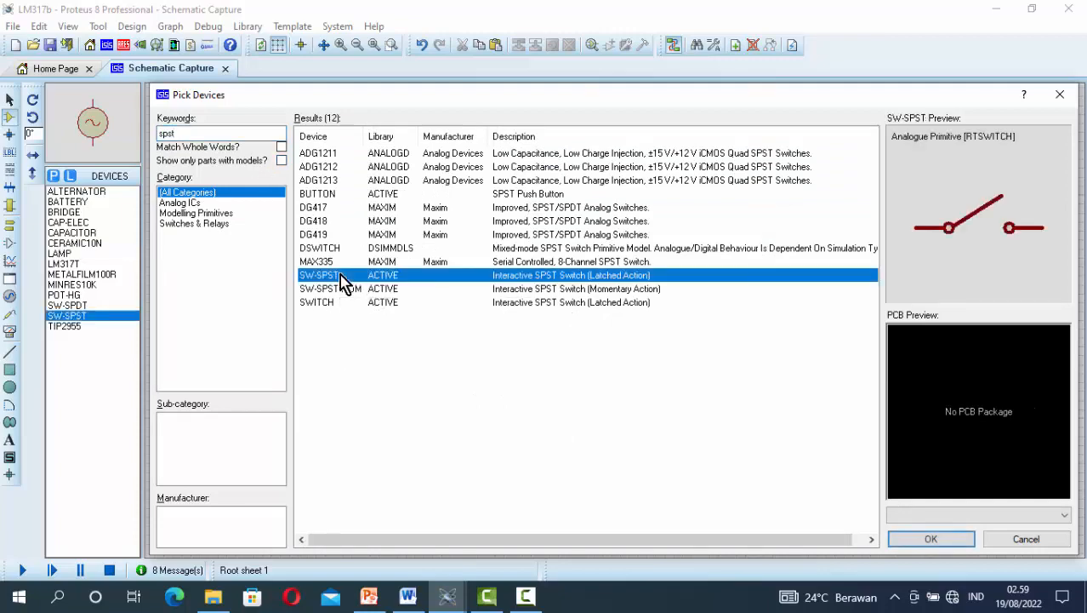
left_click(1057, 95)
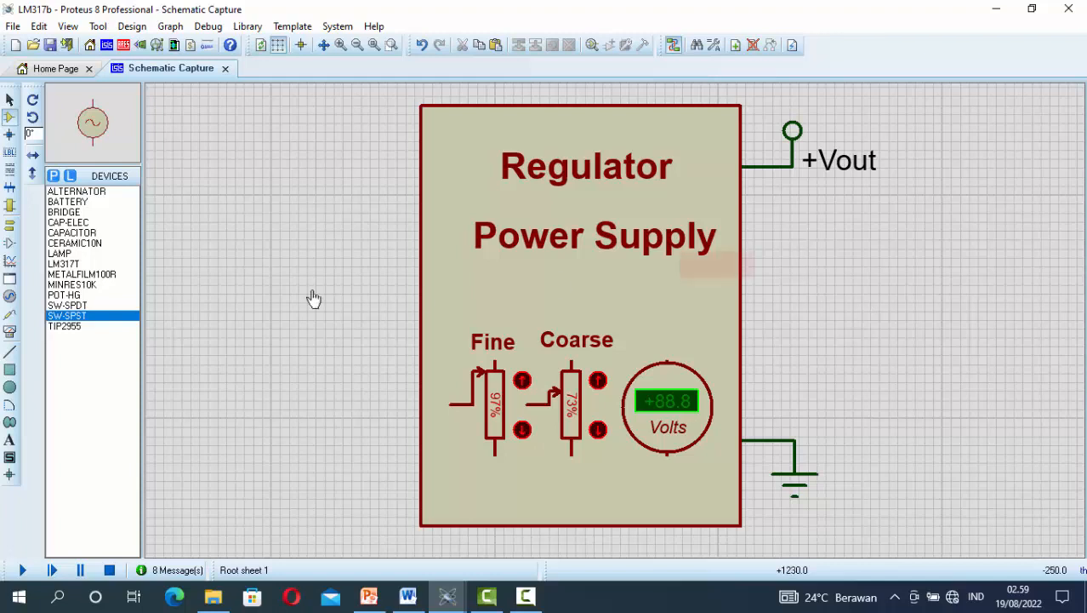
Place the SW-SPST switch just below the +Vout terminal and the LAMP below it, between the output and ground.
left_click(72, 320)
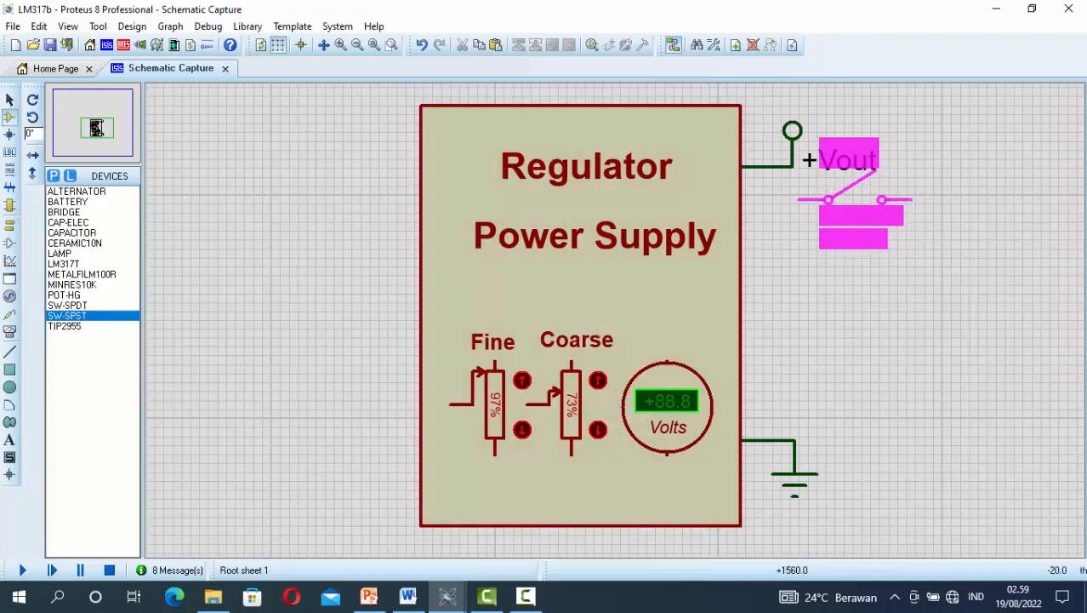
left_click(853, 194)
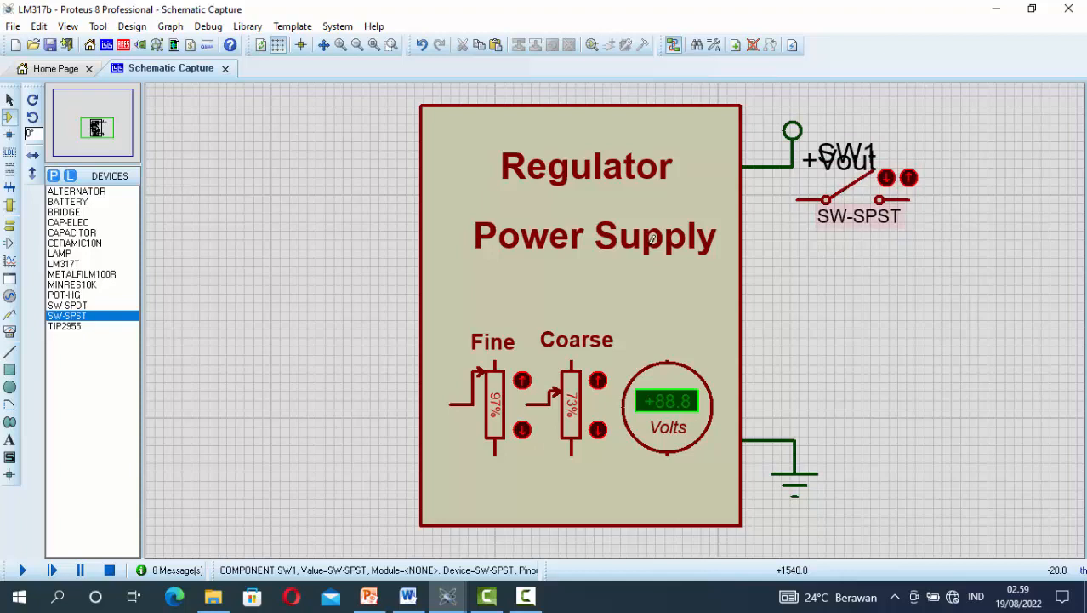
left_click(60, 253)
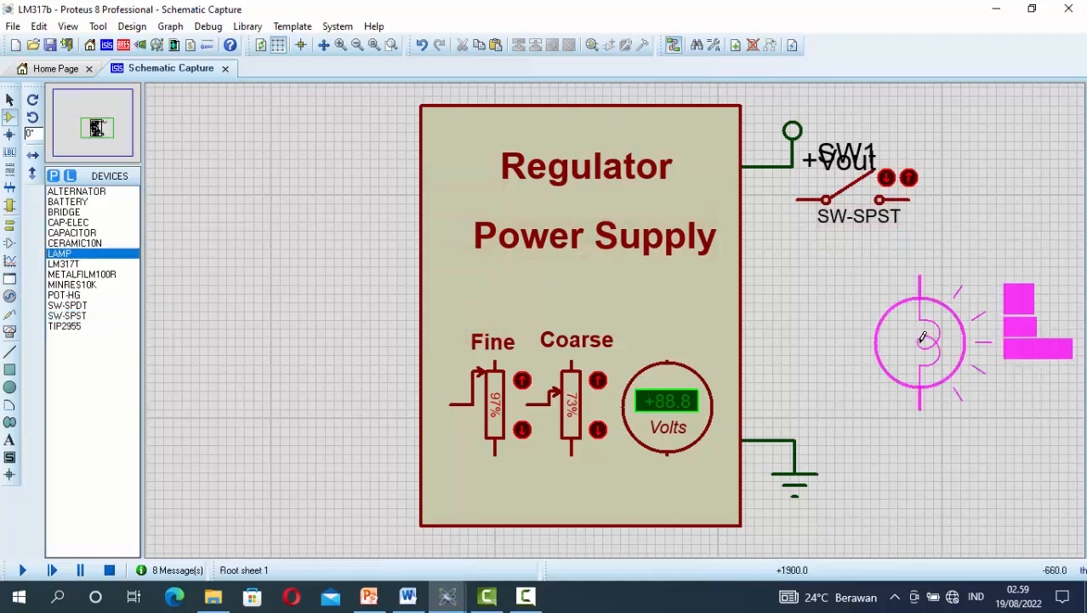
left_click(929, 321)
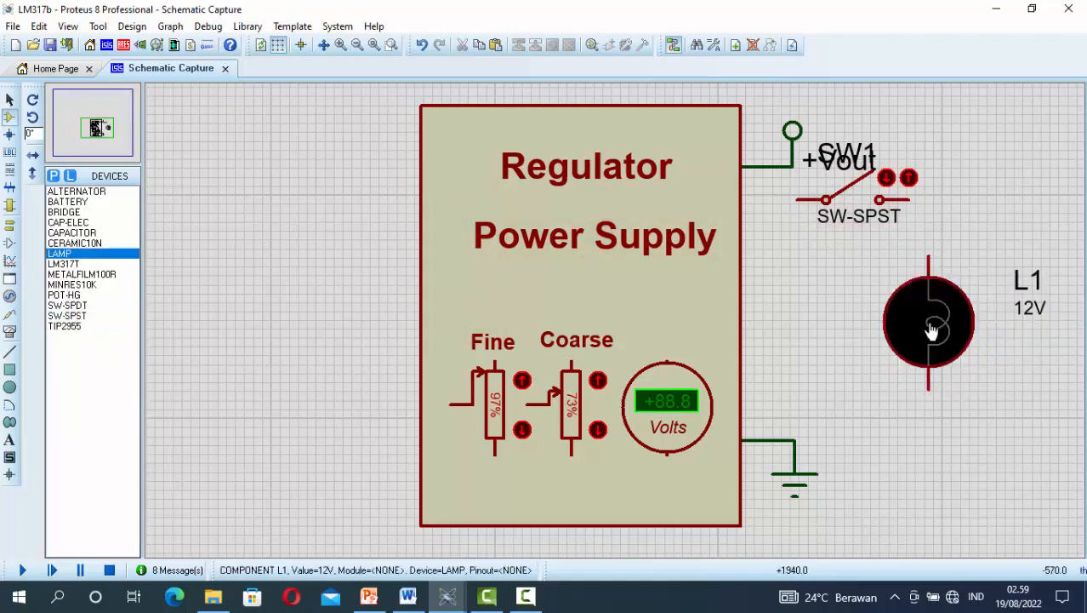
Hide the part reference and part value of the SW-SPST switch.
right_click(851, 201)
left_click(921, 149)
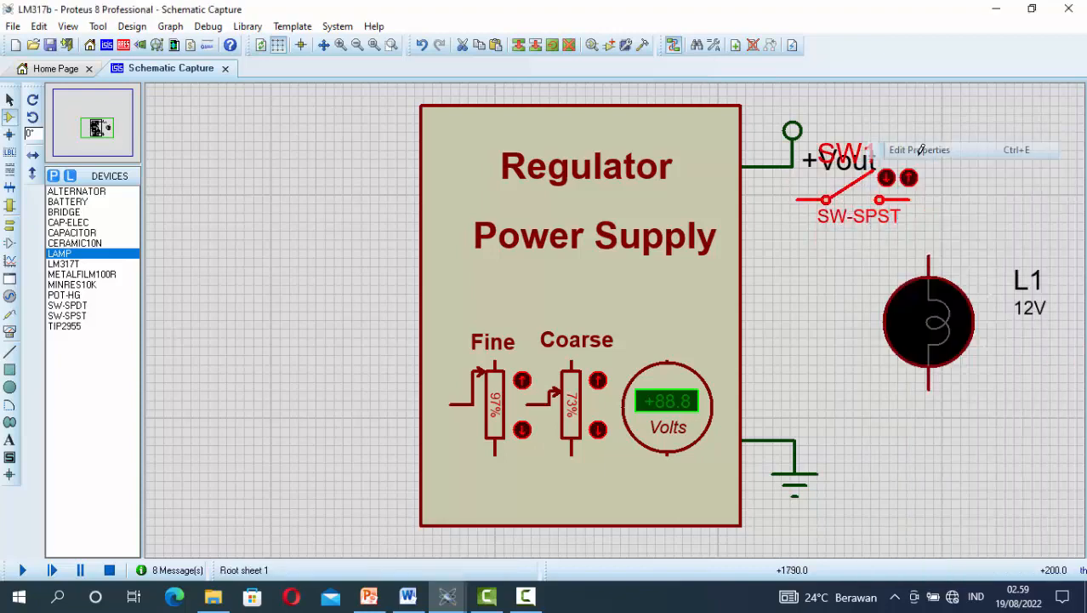
left_click(648, 173)
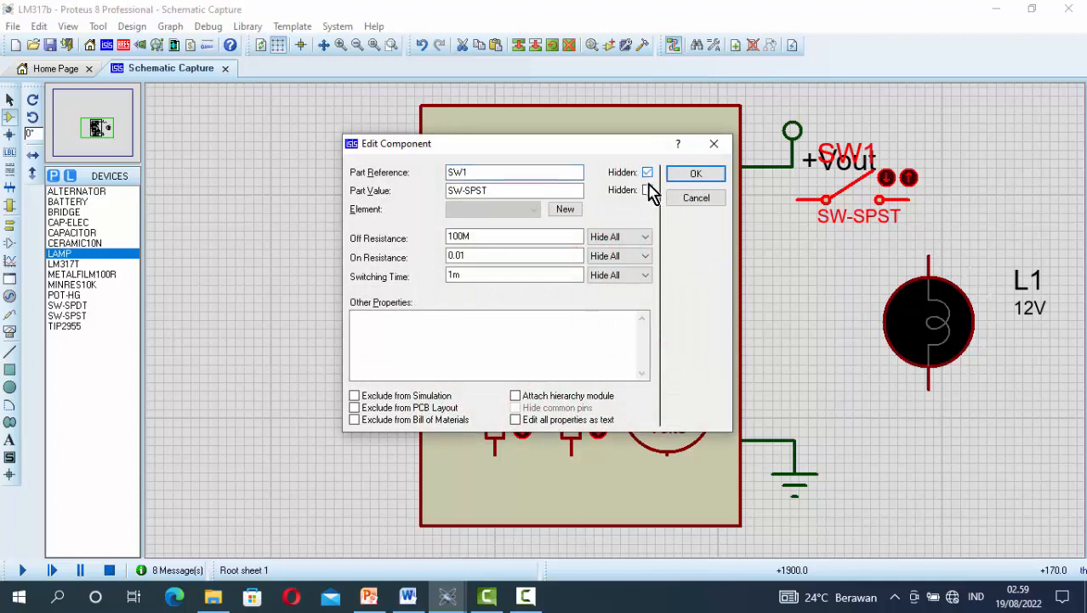
left_click(648, 190)
left_click(694, 175)
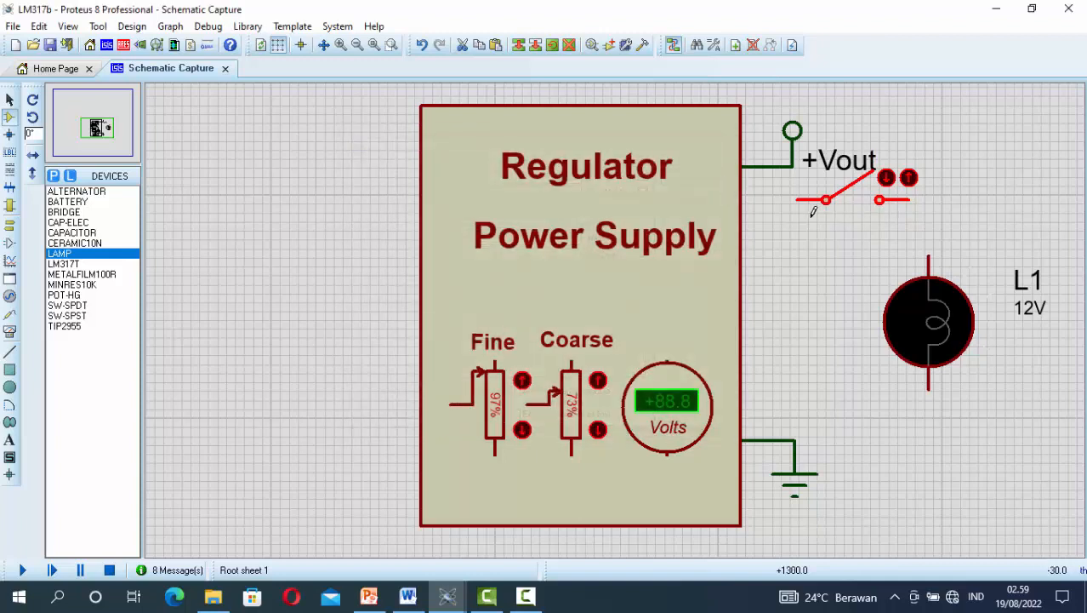
Change the +Vout terminal's label to "+".
right_click(834, 162)
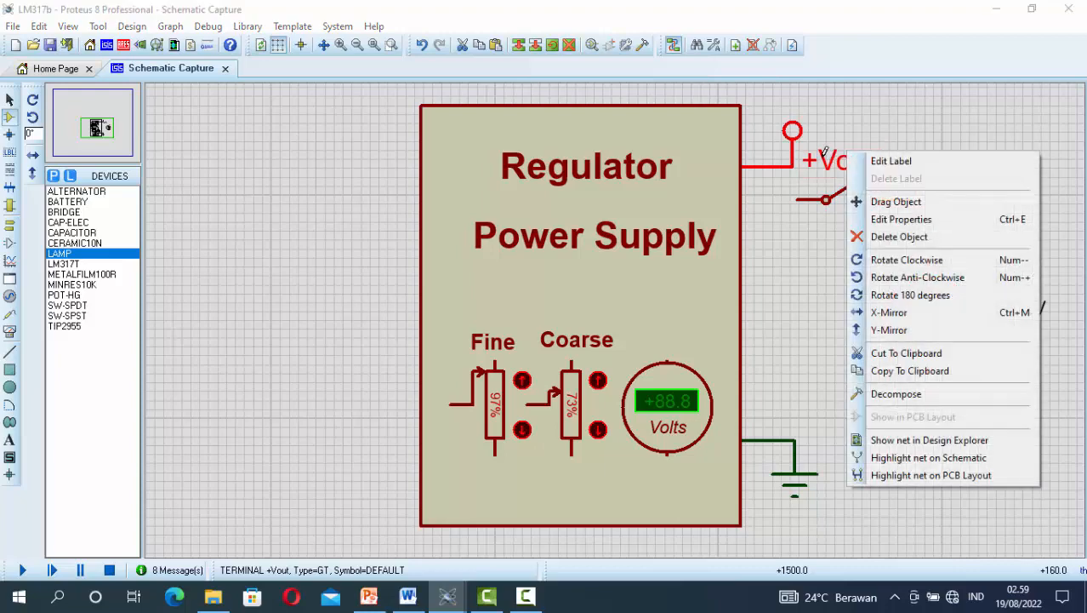
left_click(884, 162)
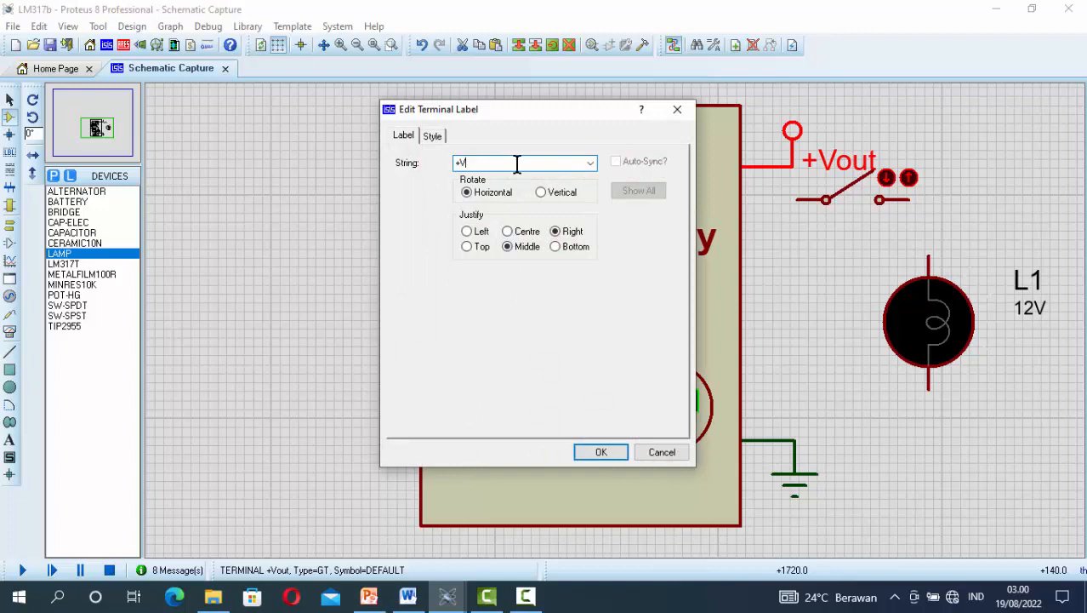
left_click(601, 452)
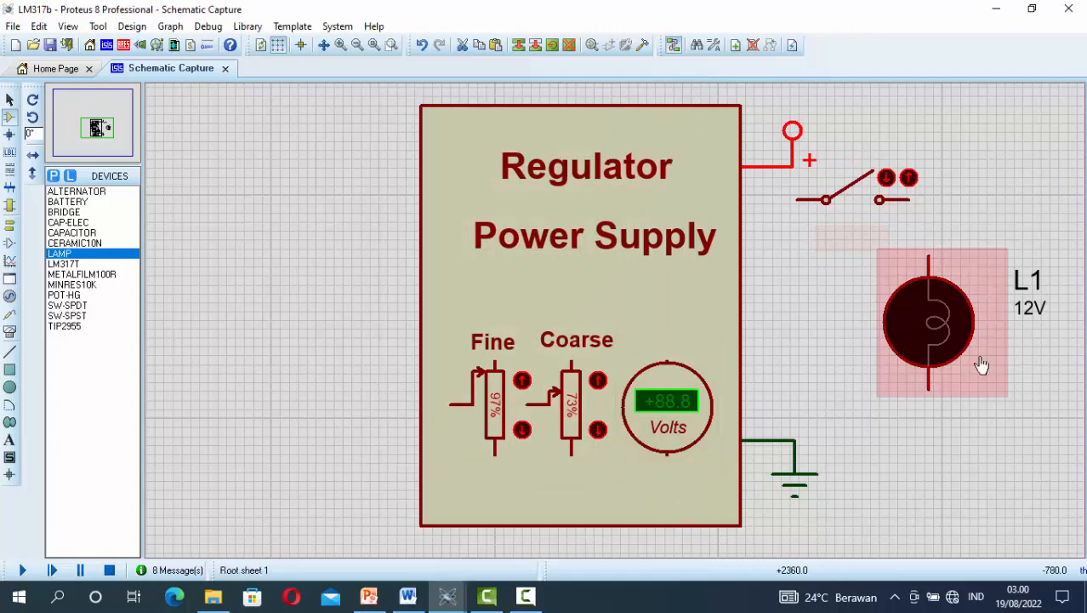
Hide the lamp's part reference and nominal voltage, and change its resistance value.
right_click(940, 321)
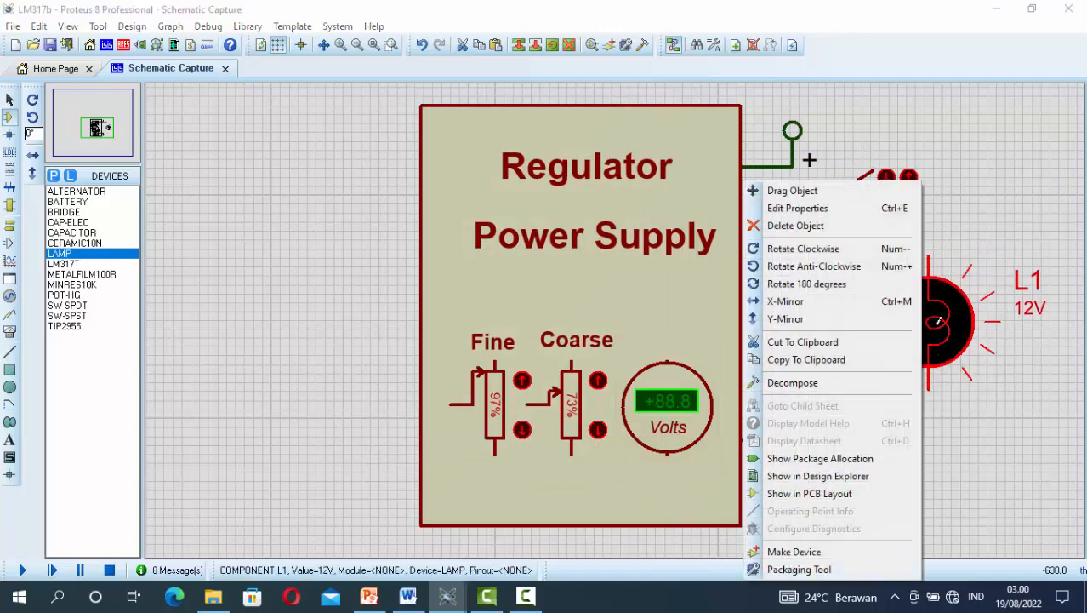
left_click(804, 209)
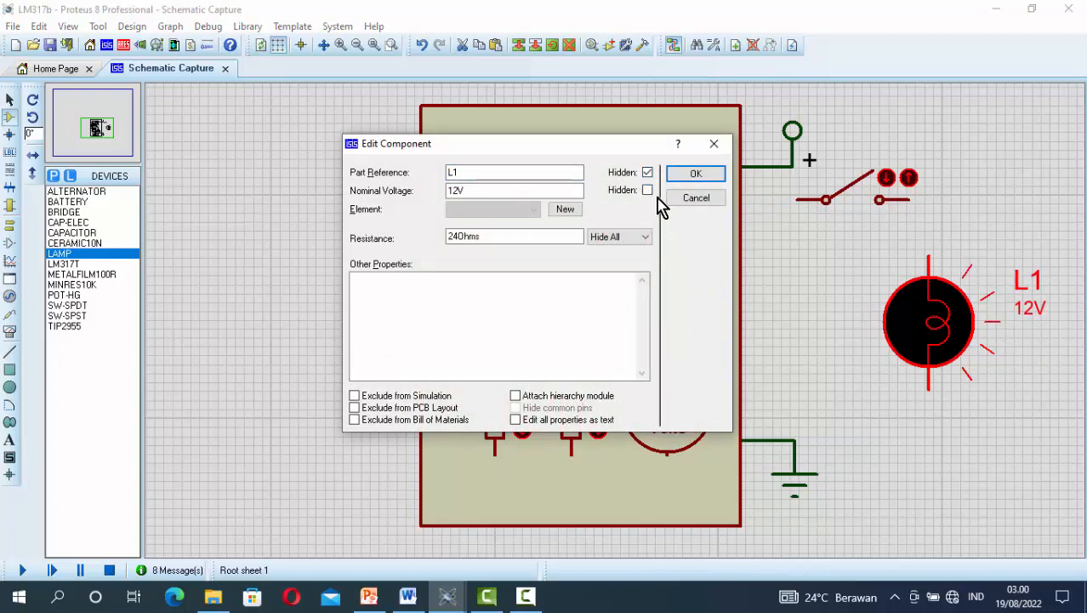
left_click(648, 191)
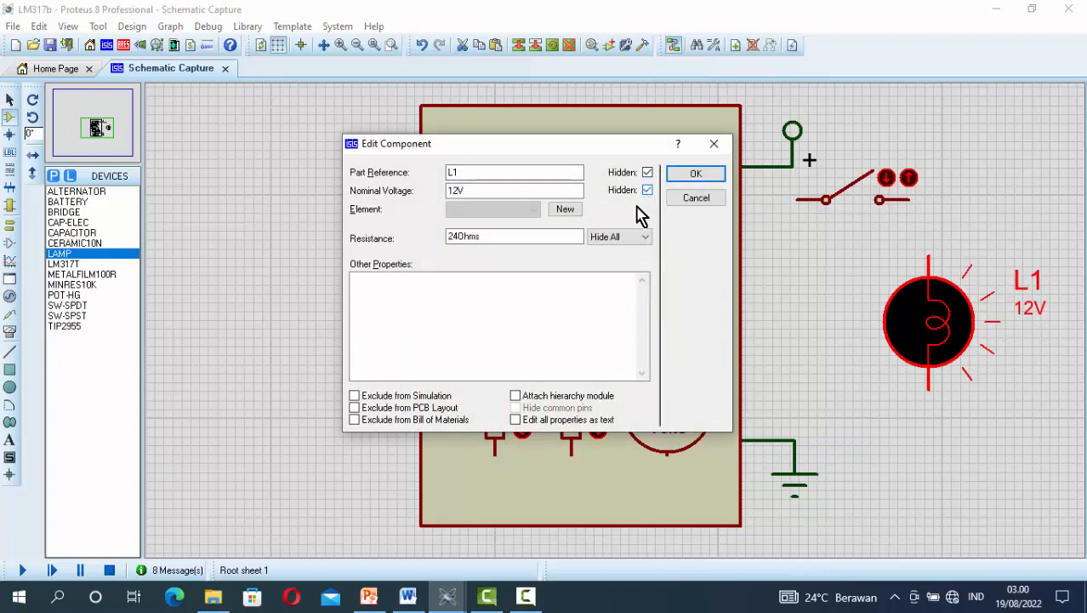
left_click(457, 239)
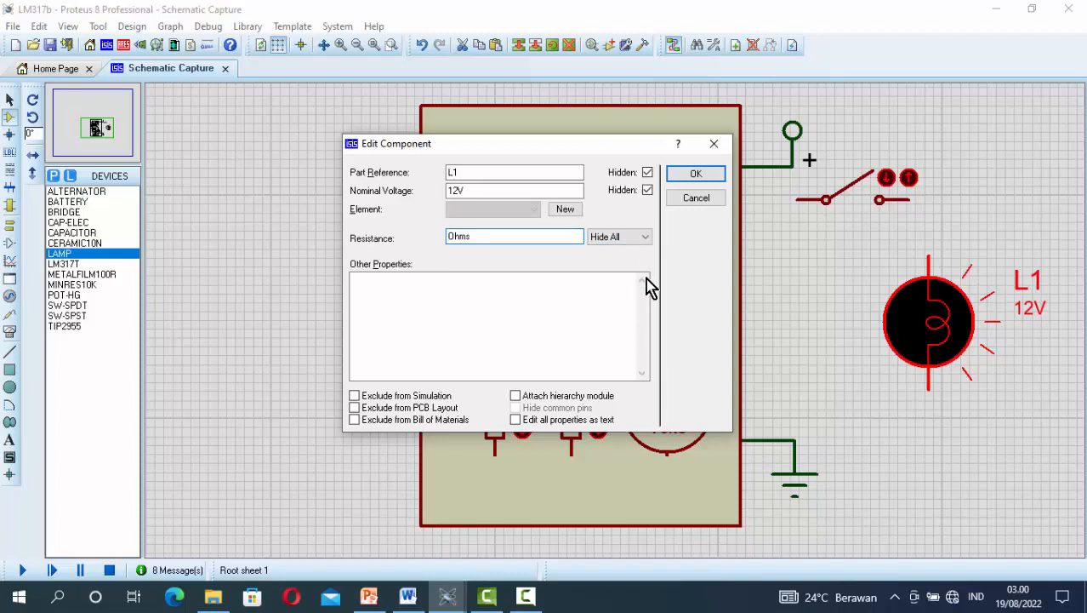
left_click(696, 174)
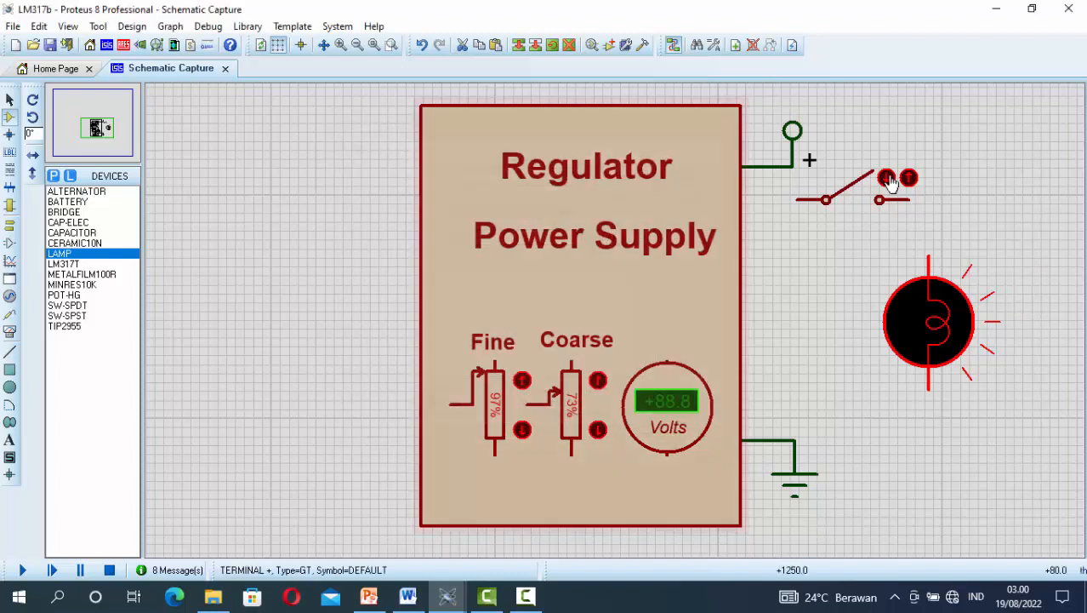
Wire the switch from the positive output to the lamp's upper pin, and the lamp's lower pin to the ground wire.
left_click(11, 101)
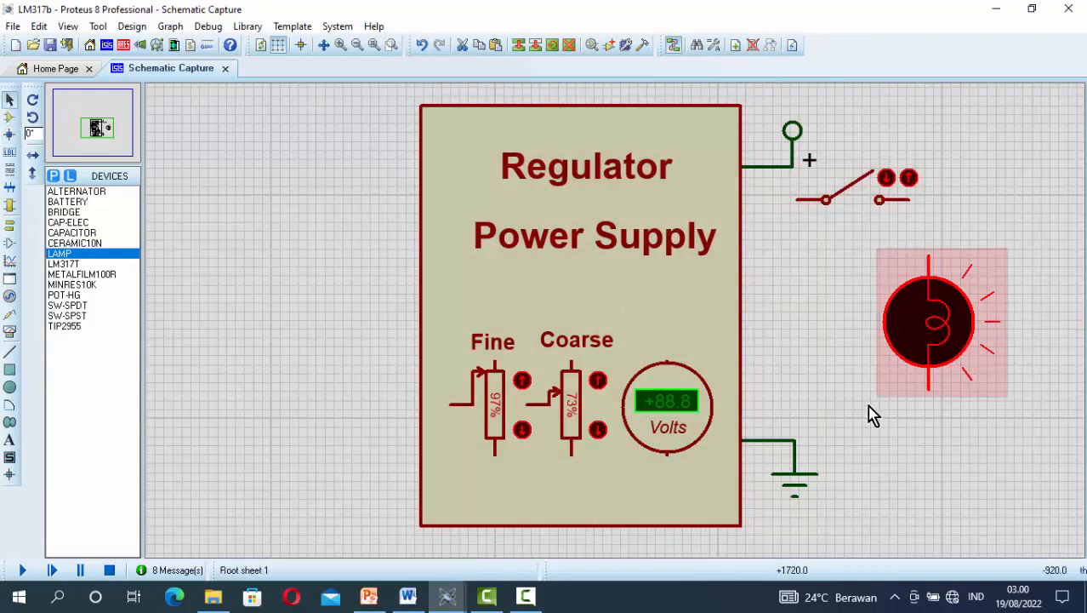
left_click(879, 465)
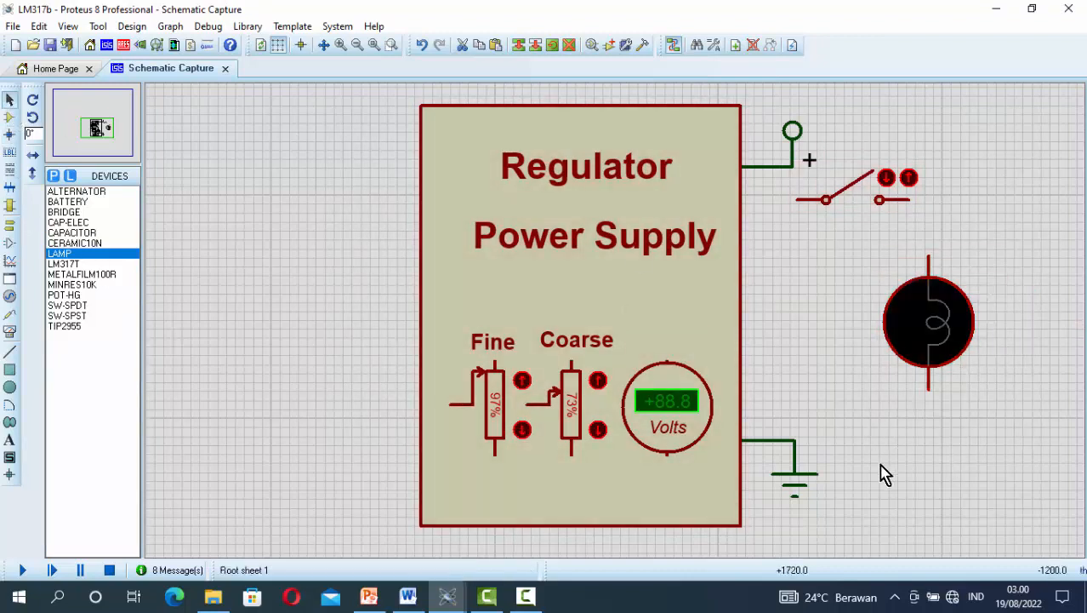
left_click(796, 199)
left_click(766, 166)
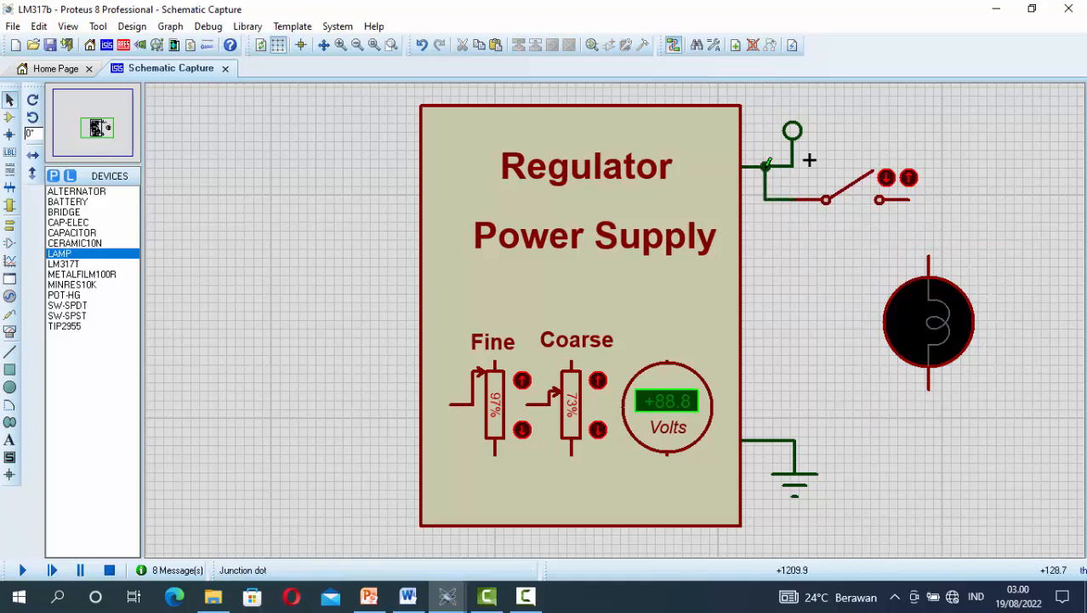
left_click(910, 200)
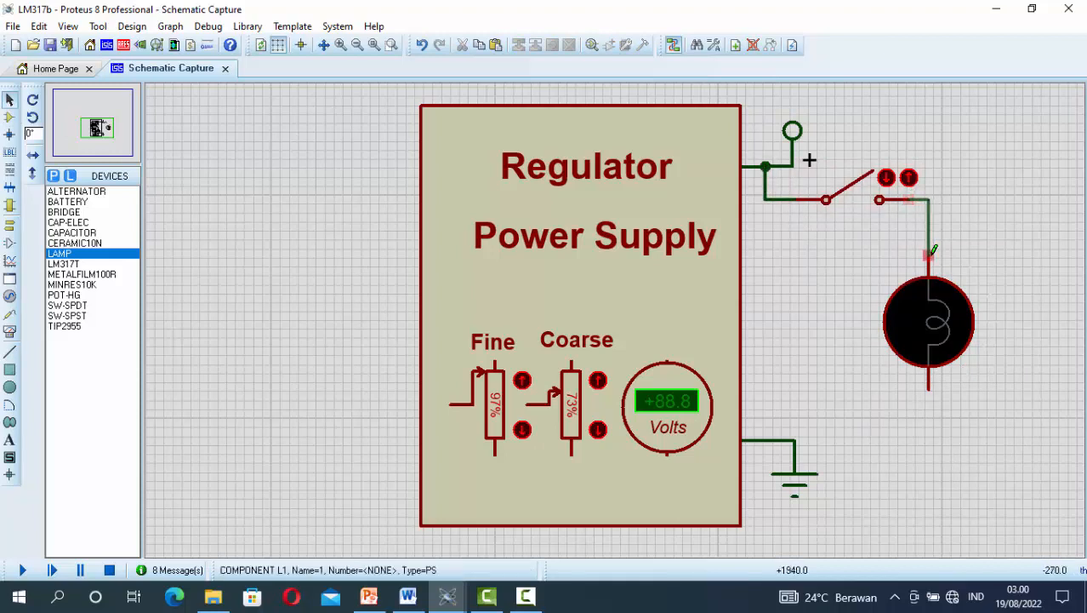
left_click(931, 253)
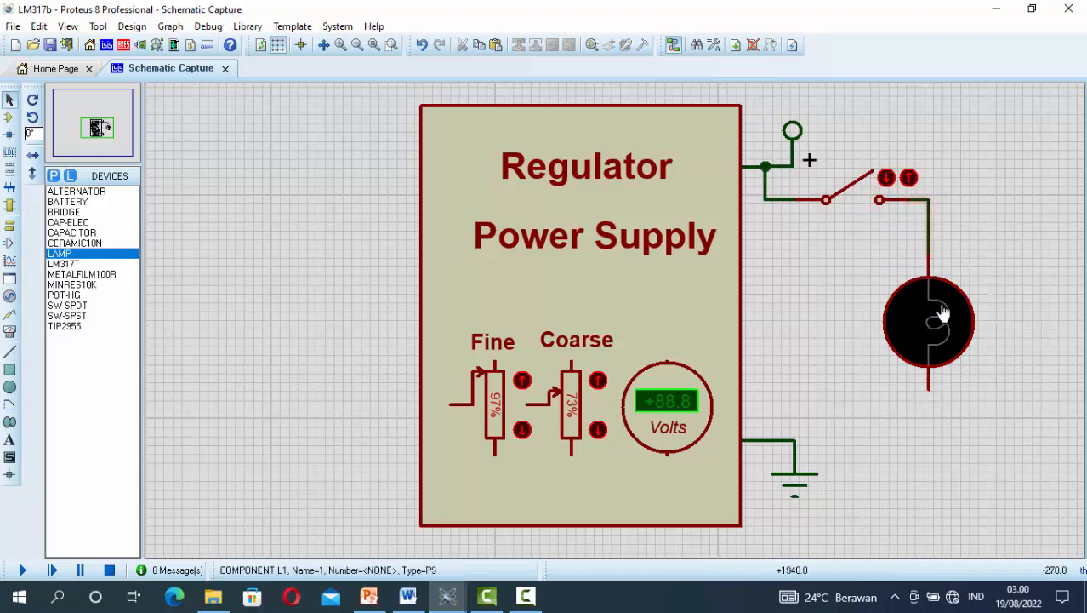
left_click(929, 390)
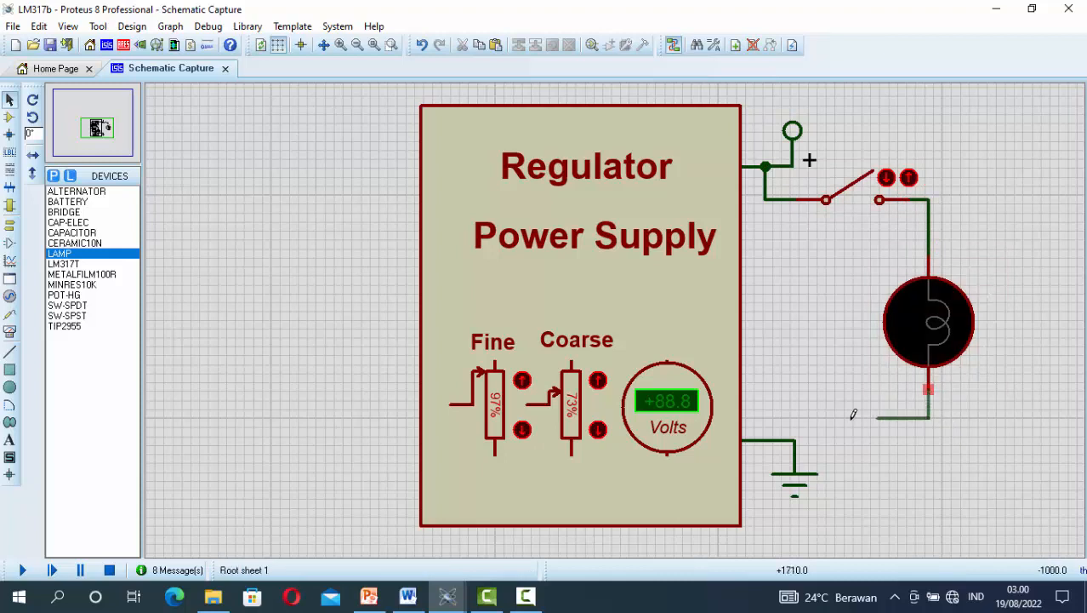
left_click(769, 439)
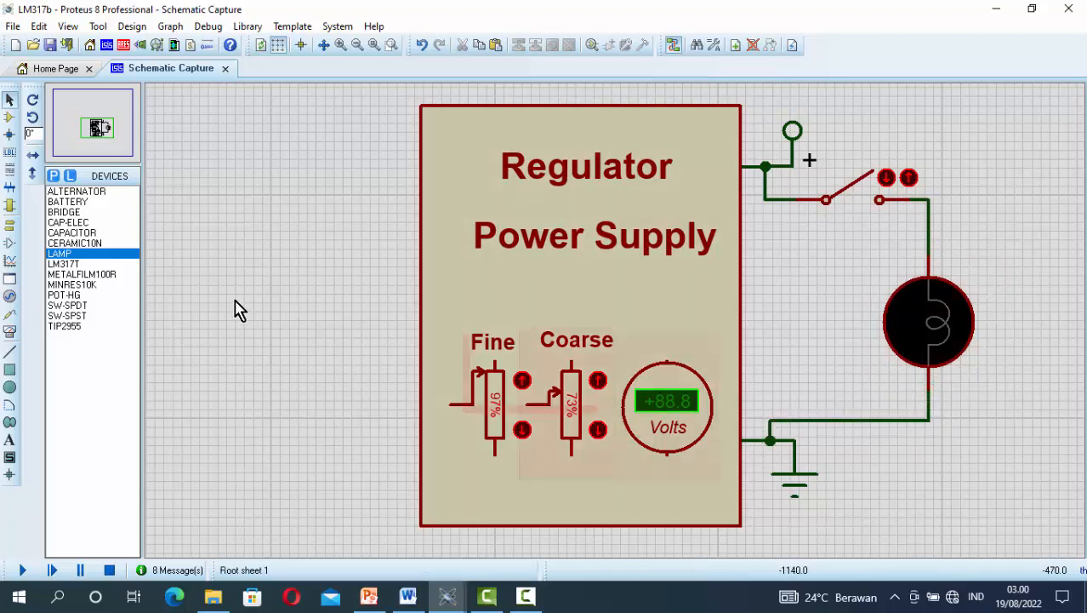
Run the simulation and set the Coarse potentiometer to 28% and the Fine potentiometer to 95%.
left_click(10, 101)
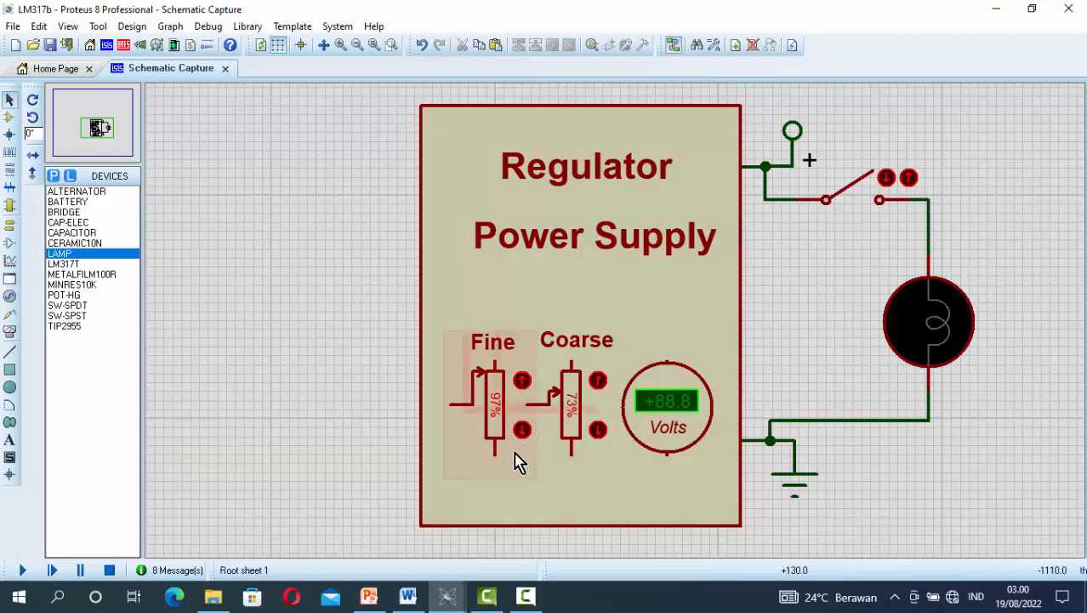
left_click(24, 571)
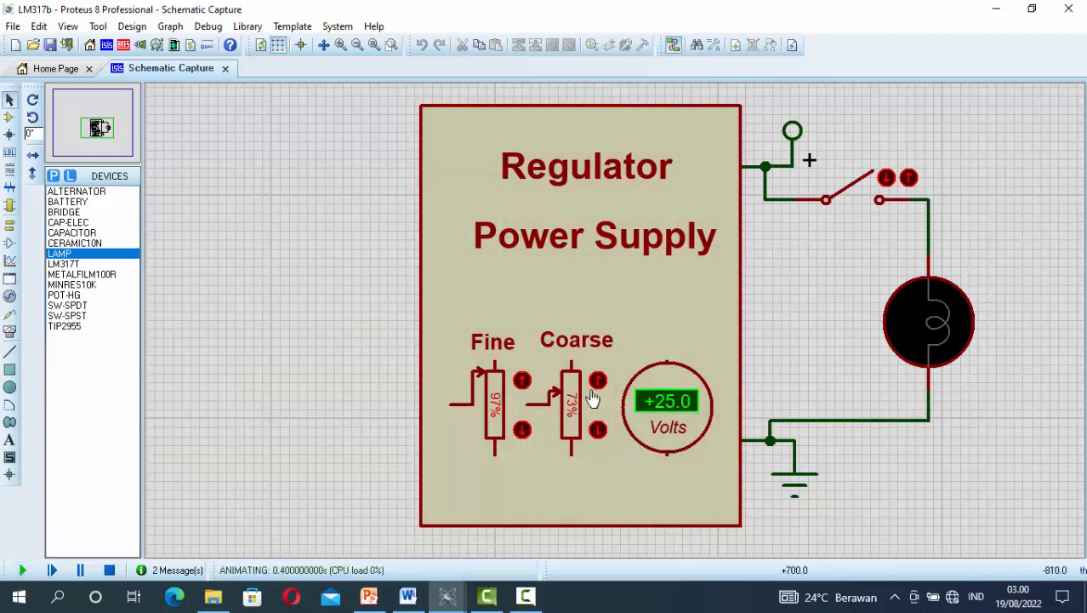
left_click_drag(573, 387, 571, 420)
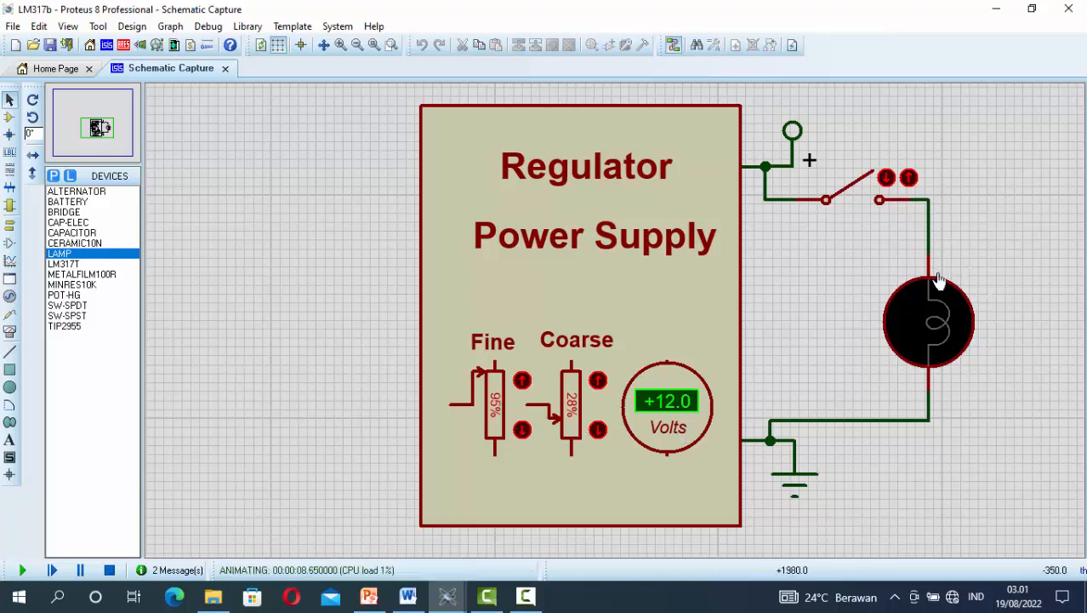
Test the lamp by closing, opening and closing the switch again.
left_click(886, 178)
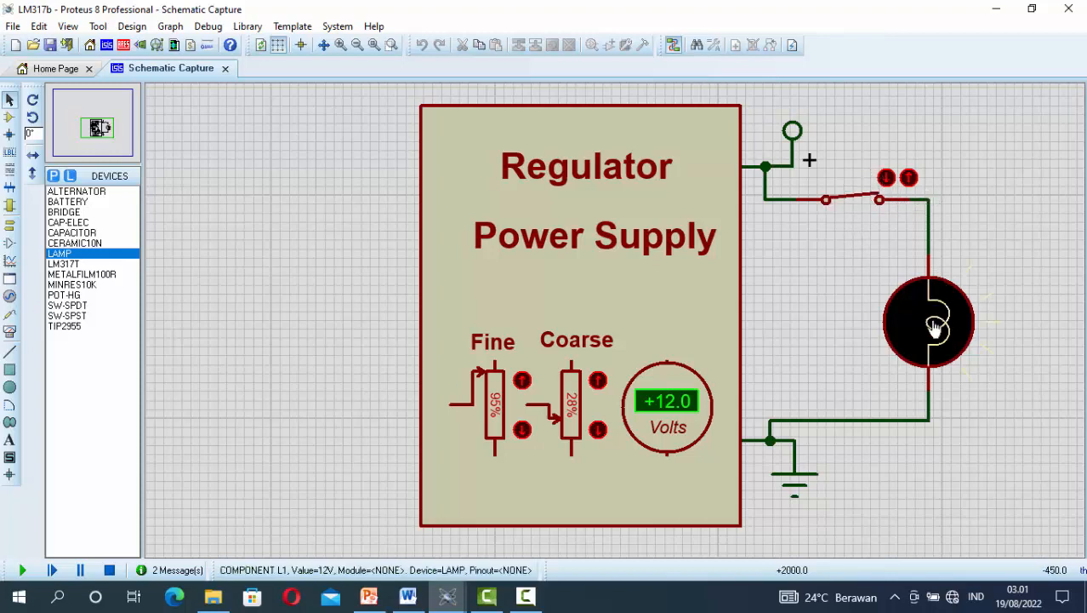
left_click(908, 178)
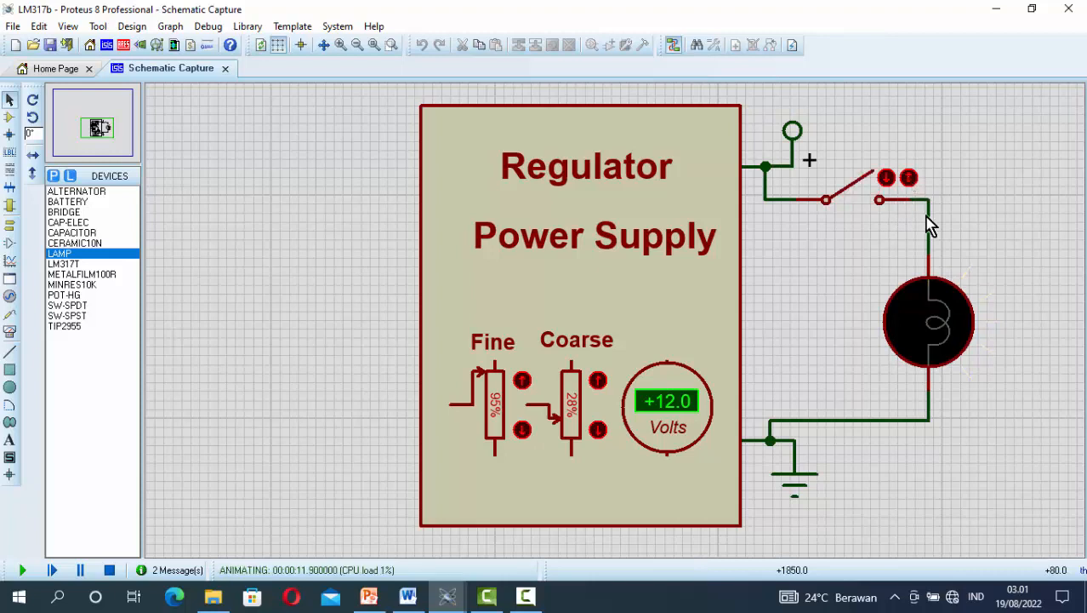
left_click(886, 178)
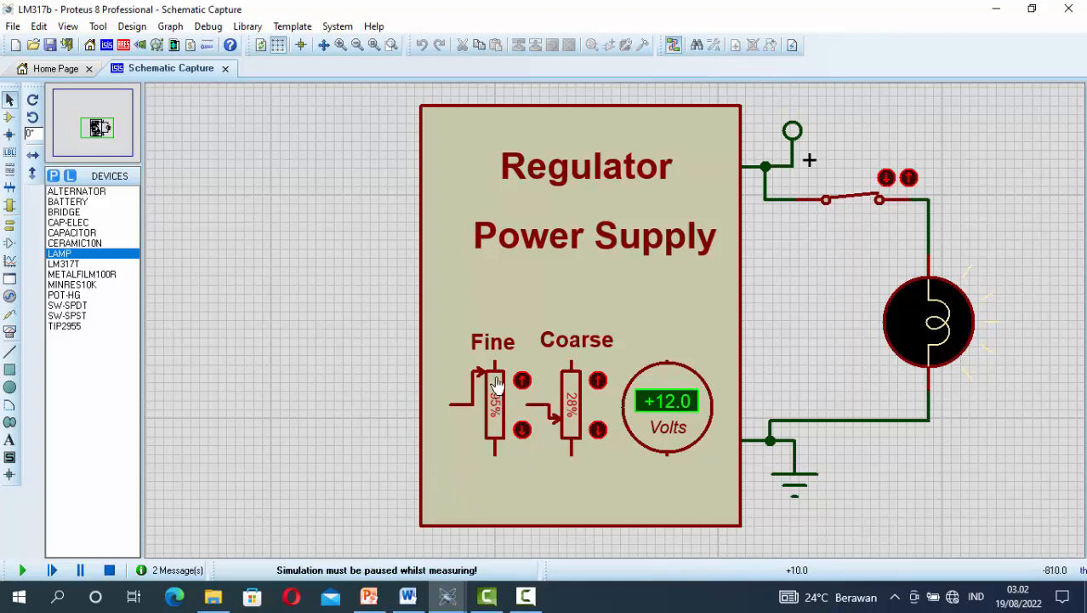
Lower the Fine potentiometer stepwise to 50% with the lamp connected, and open the switch.
left_click(523, 430)
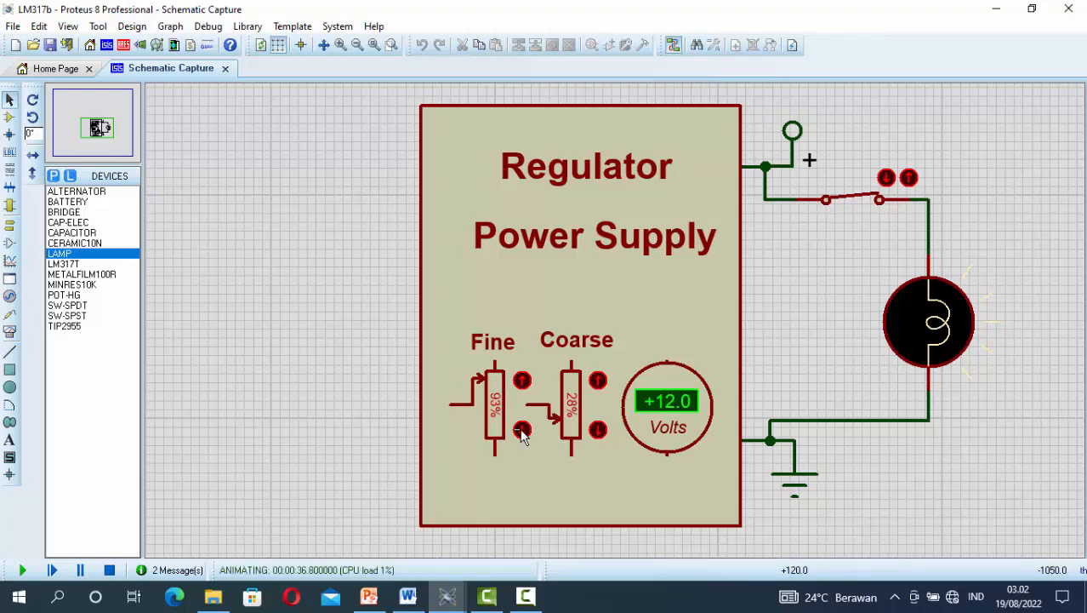
left_click(523, 430)
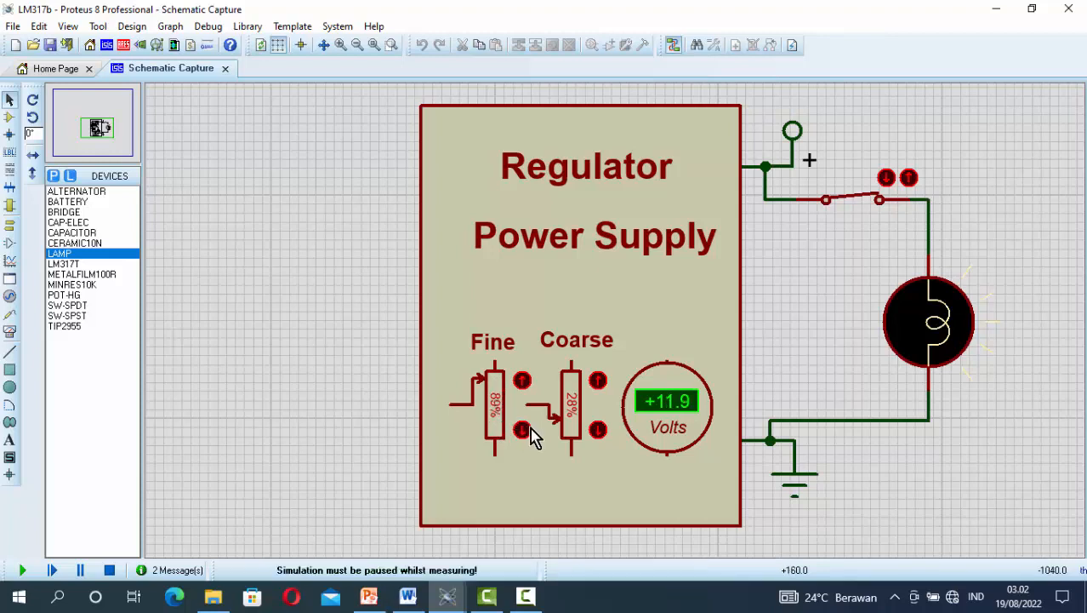
left_click(523, 430)
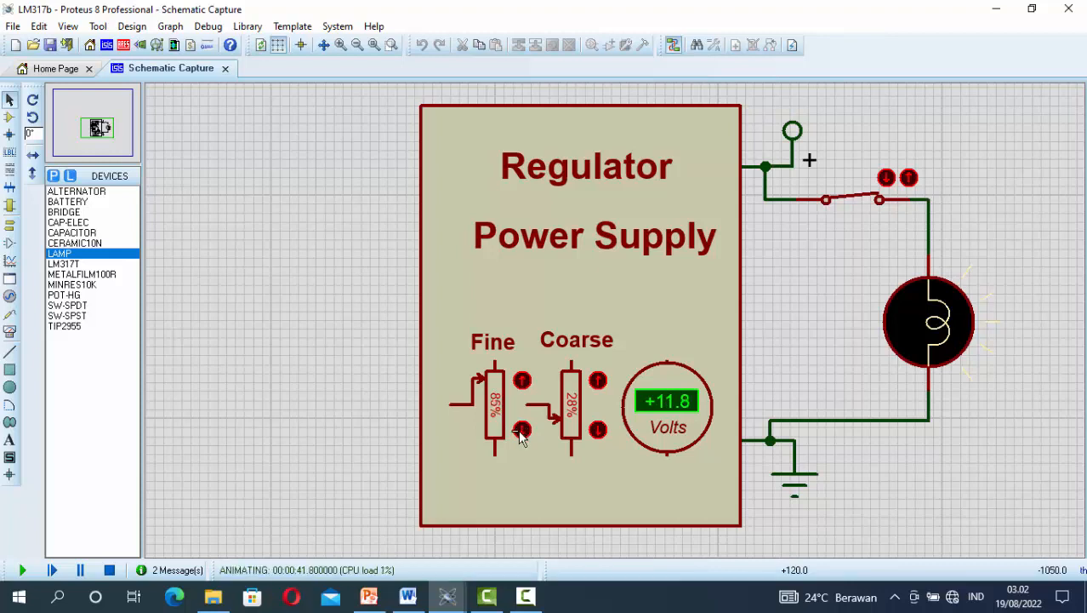
left_click(522, 429)
left_click(522, 429)
left_click(523, 430)
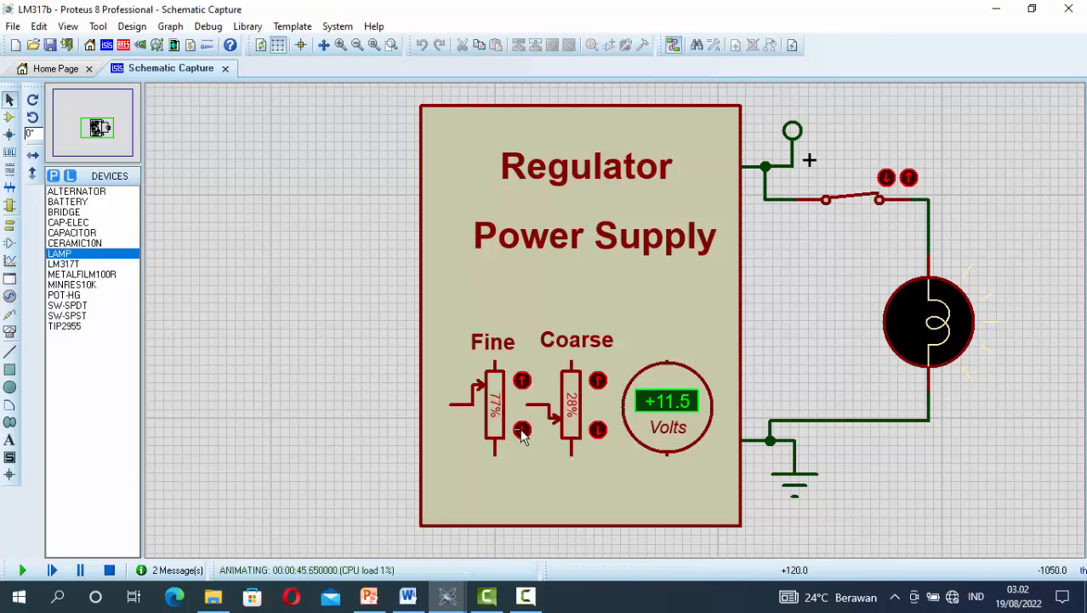
left_click(522, 430)
left_click(523, 430)
left_click(522, 430)
left_click(523, 429)
left_click(522, 430)
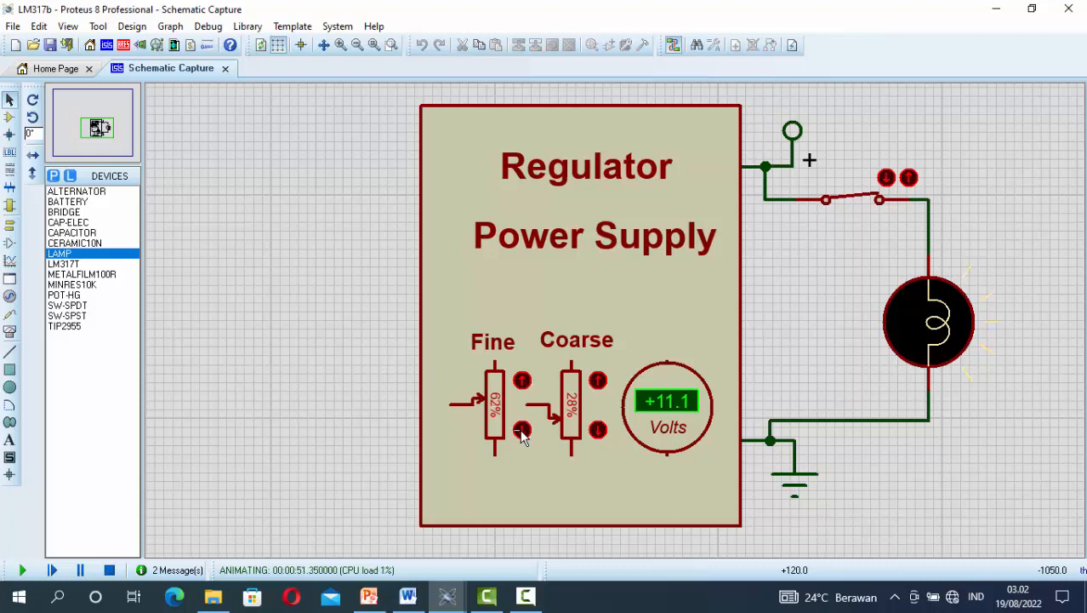
left_click(522, 429)
left_click(523, 430)
left_click(523, 430)
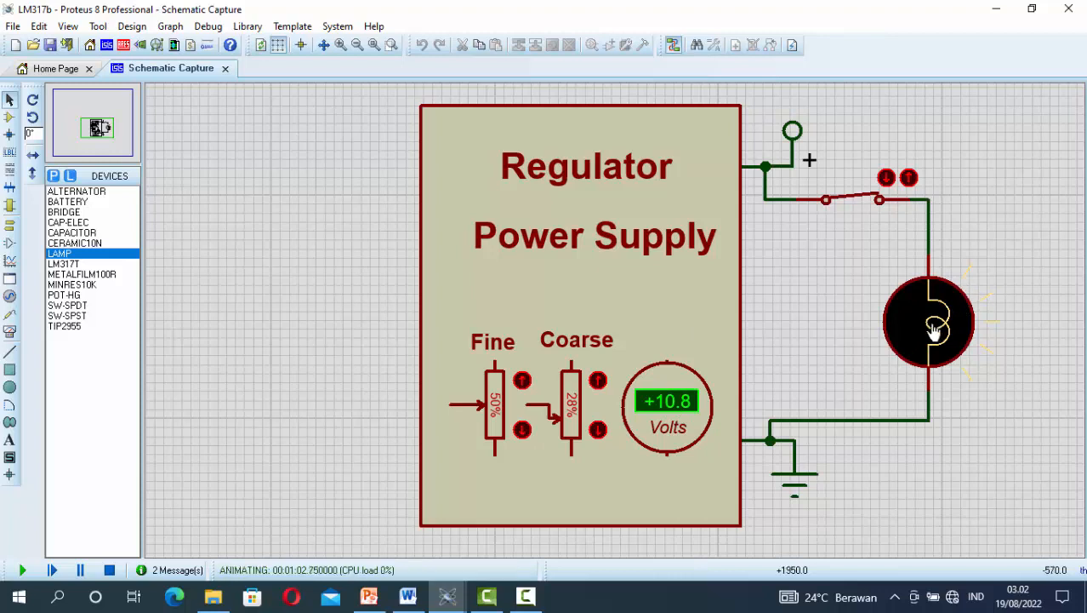
left_click(910, 177)
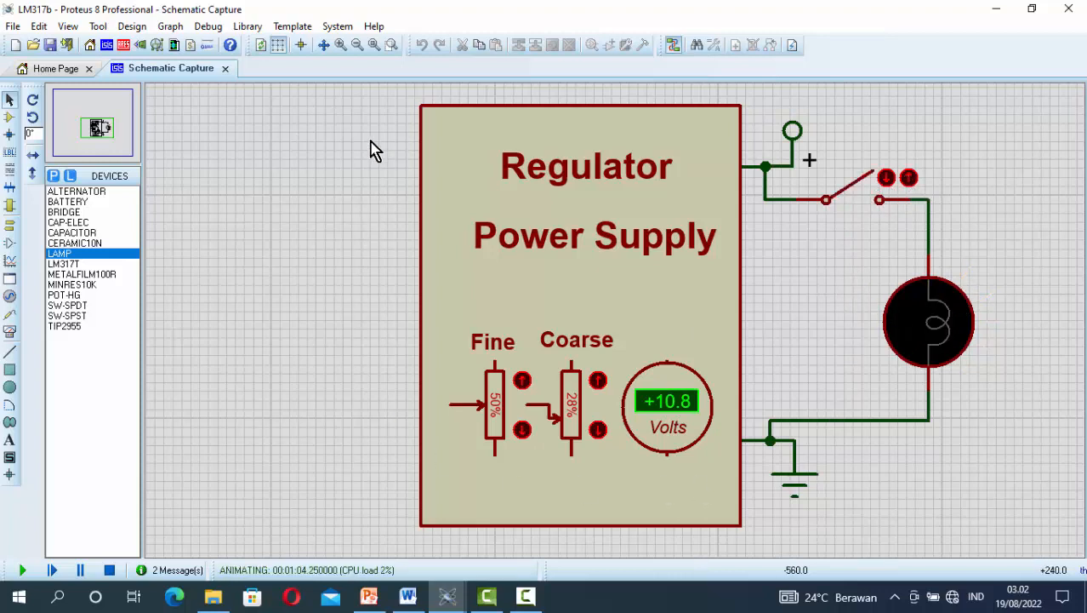